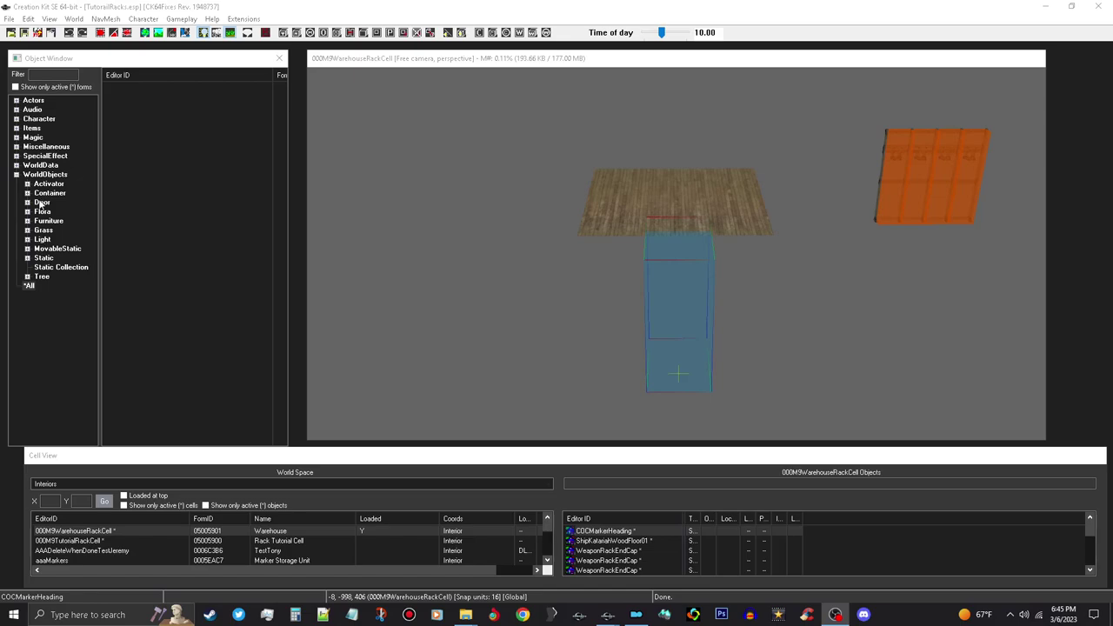
Filter the object list by "weaponrack" and show only the Activator category under WorldObjects
click(57, 74)
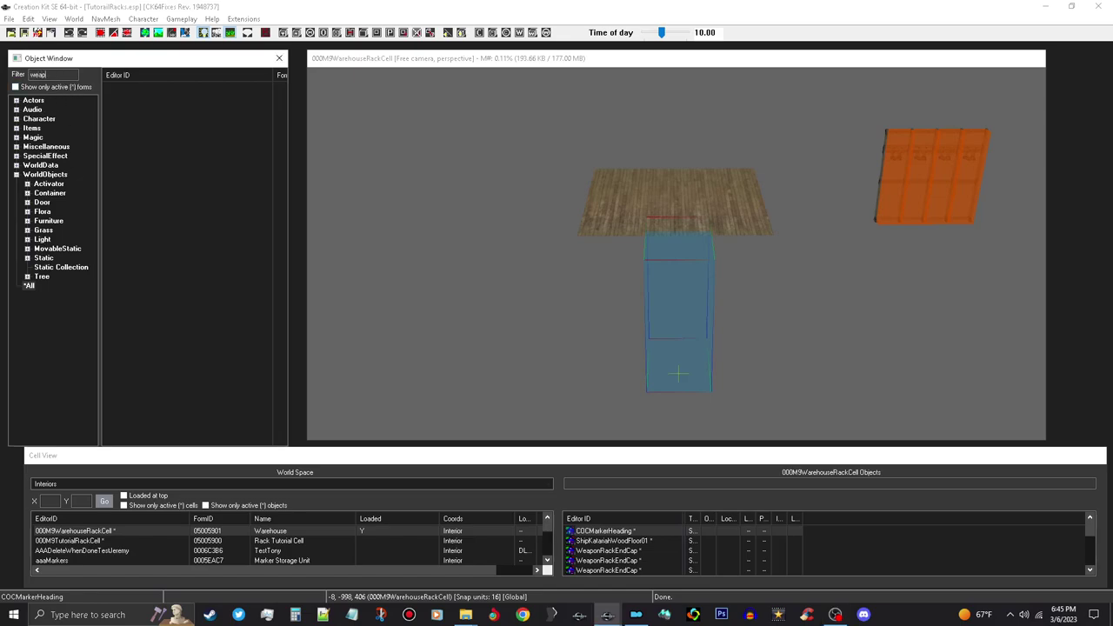
text(weaponrack)
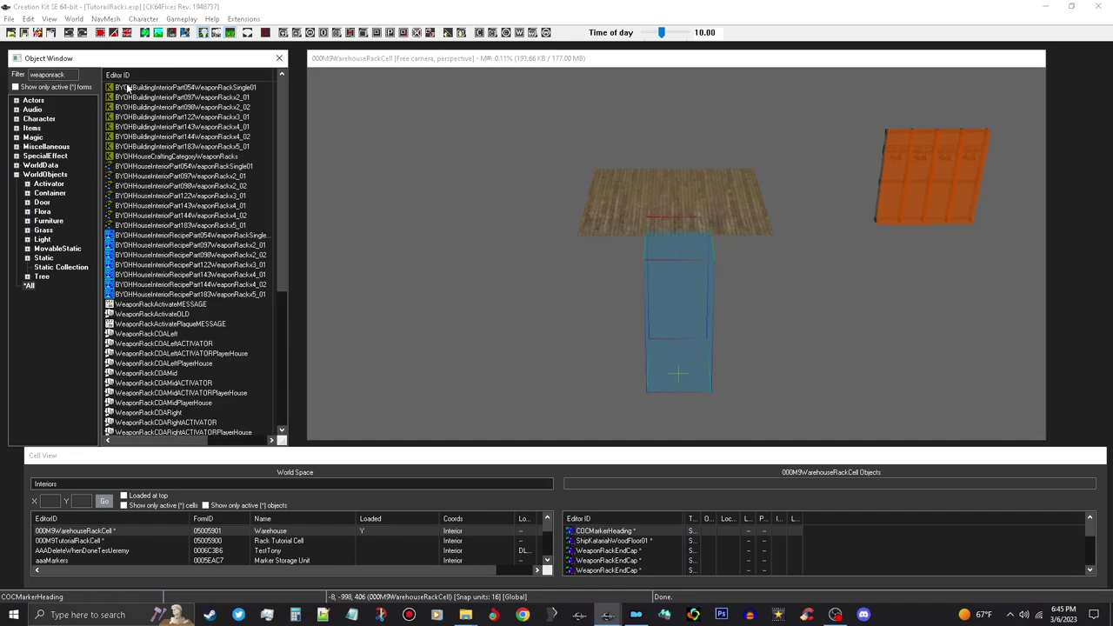
click(49, 184)
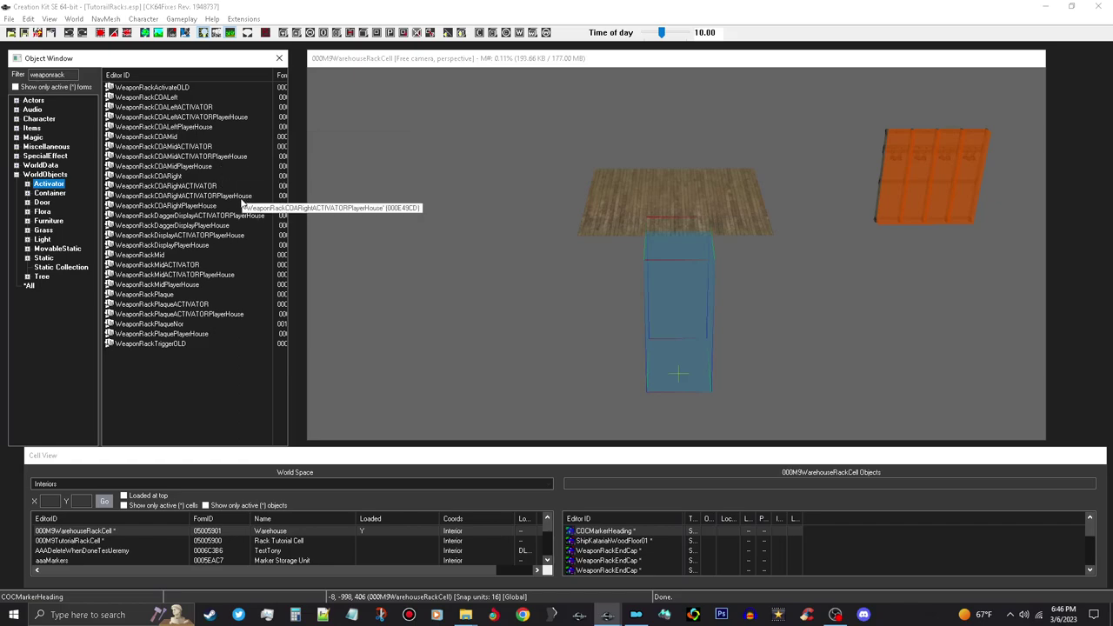
Preview the WeaponRackDisplayACTIVATORPlayerHouse model from an angle and close the preview
click(233, 237)
right_click(233, 238)
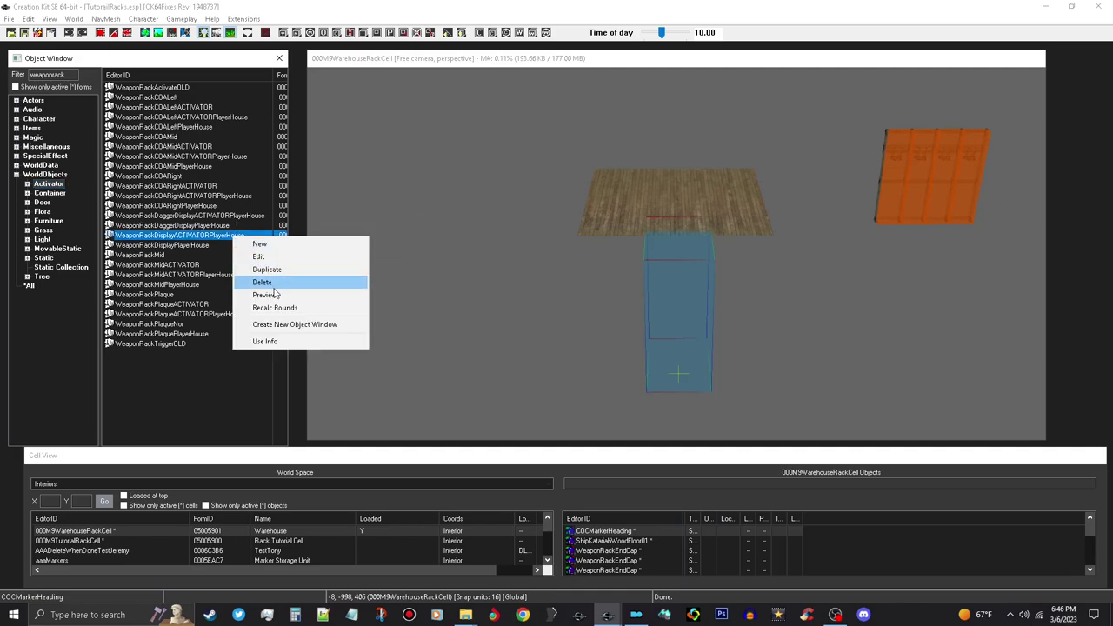
click(271, 295)
drag(686, 213, 721, 296)
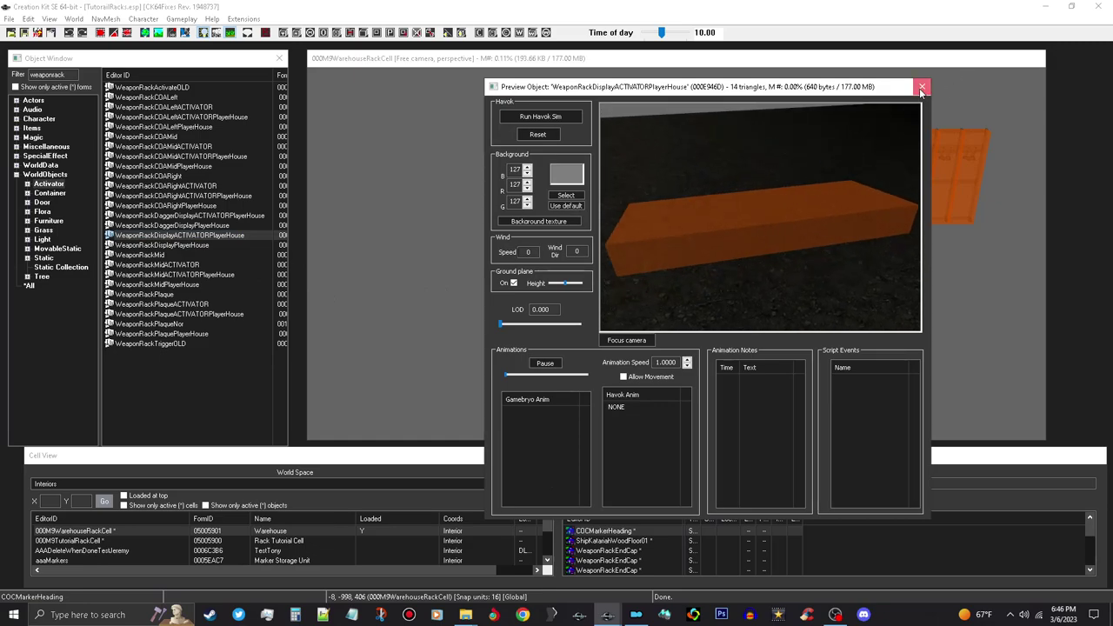
click(922, 86)
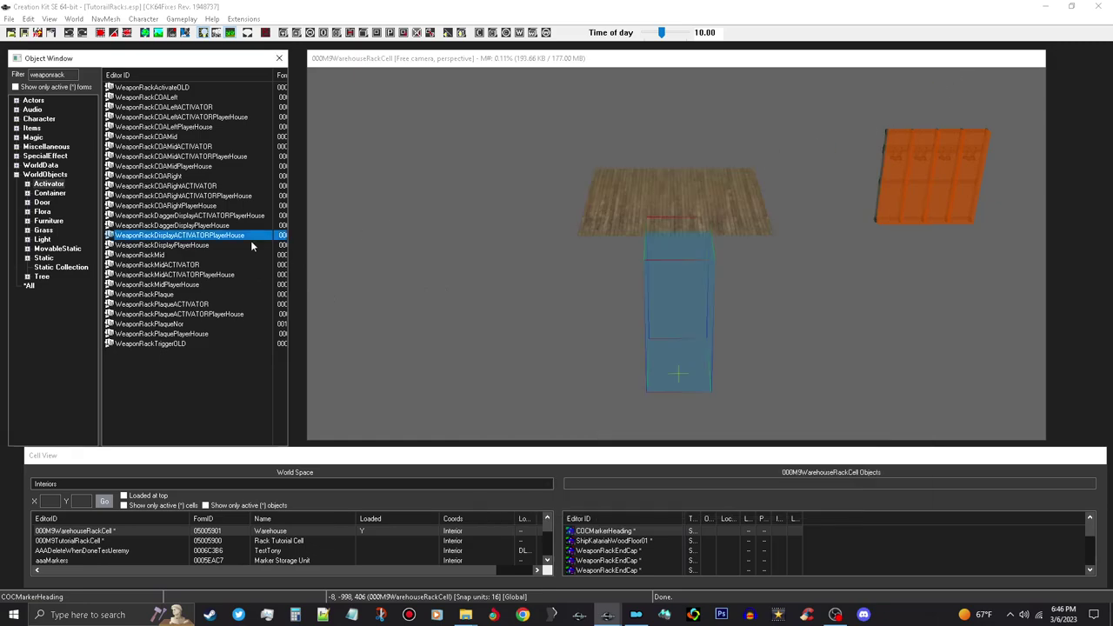
Preview the WeaponRackPlaqueACTIVATORPlayerHouse model from an angle and close the preview
right_click(225, 277)
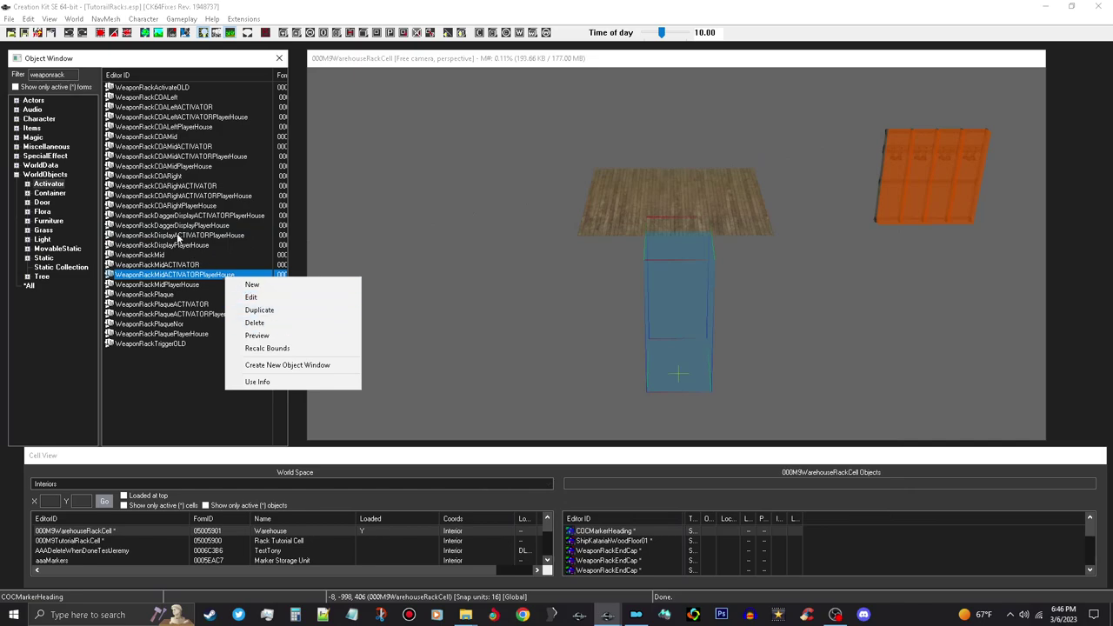
click(197, 315)
right_click(197, 316)
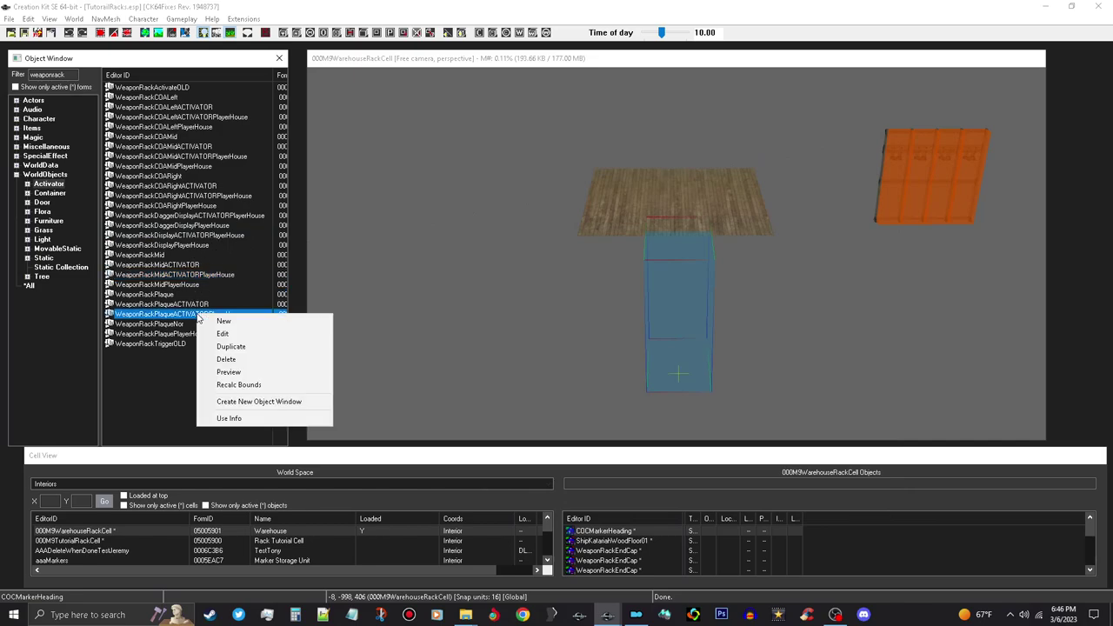
click(225, 369)
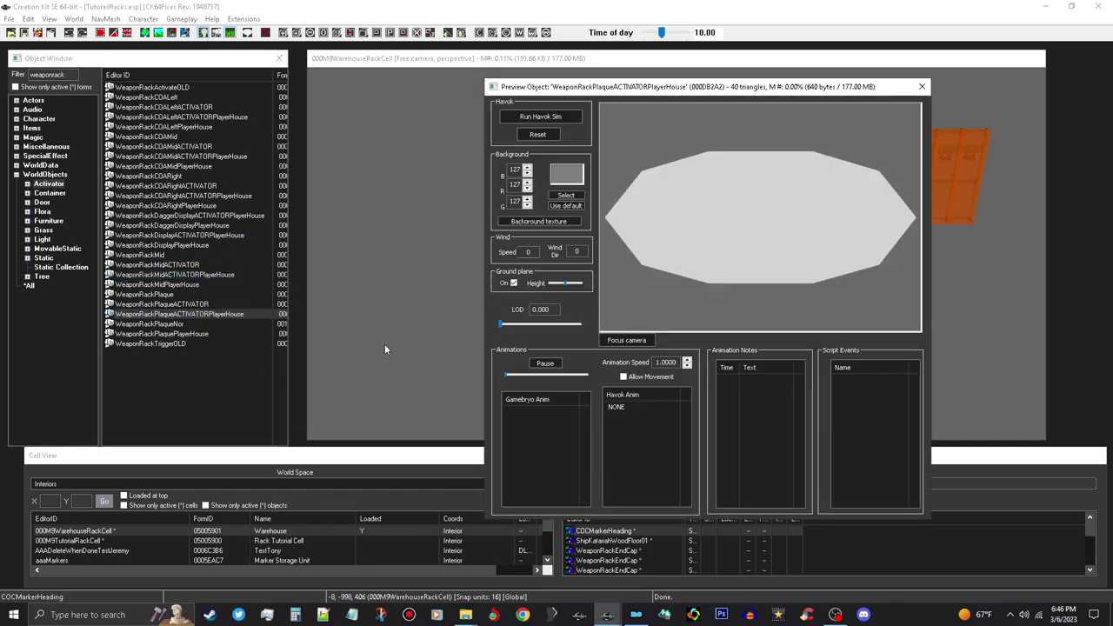
drag(676, 233, 736, 289)
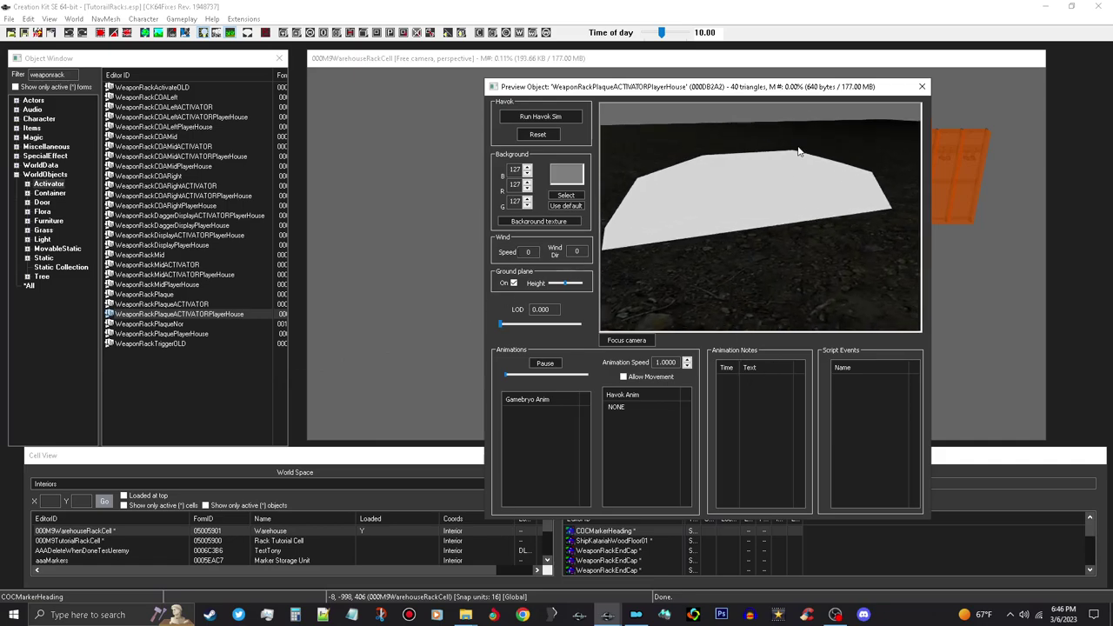
click(922, 87)
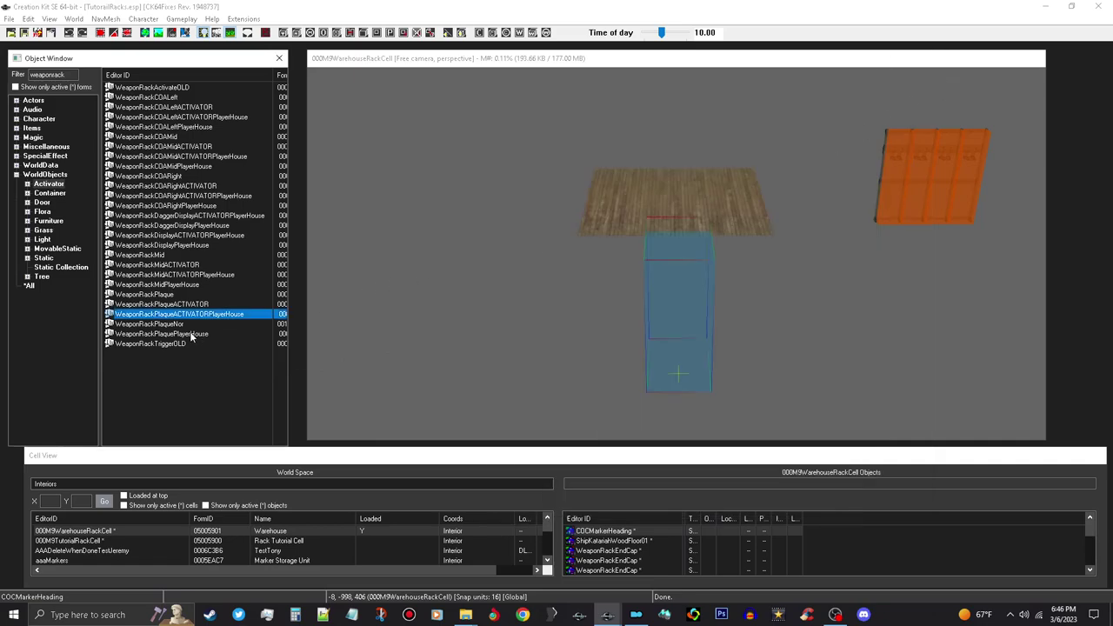
Preview the WeaponRackPlaqueACTIVATOR model from an angle and close the preview
click(190, 304)
right_click(190, 304)
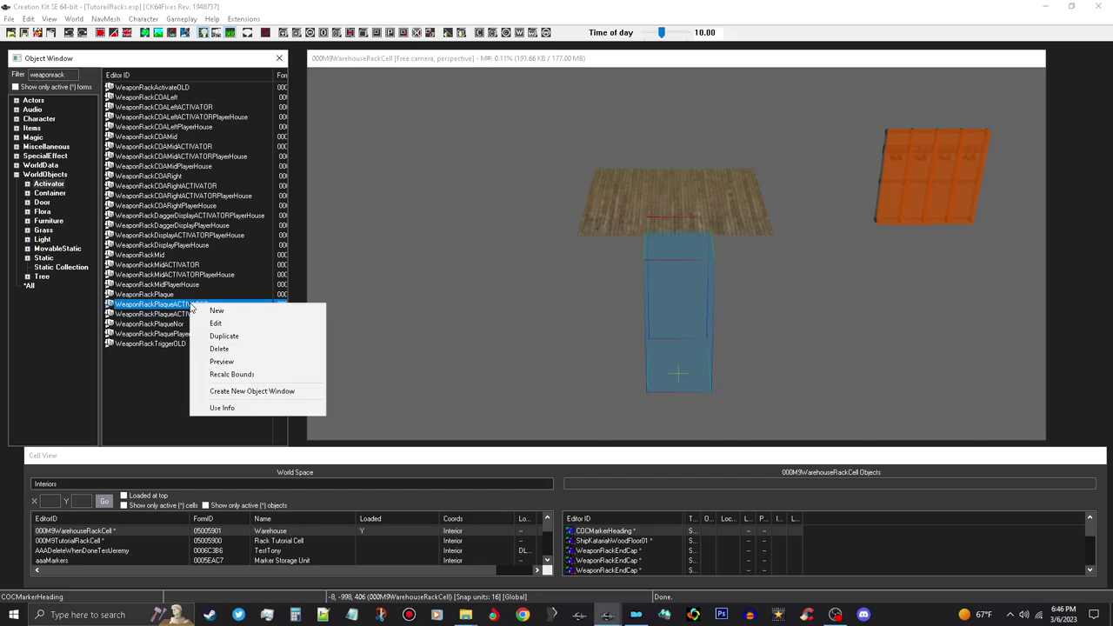
click(232, 361)
drag(735, 211, 752, 270)
click(921, 86)
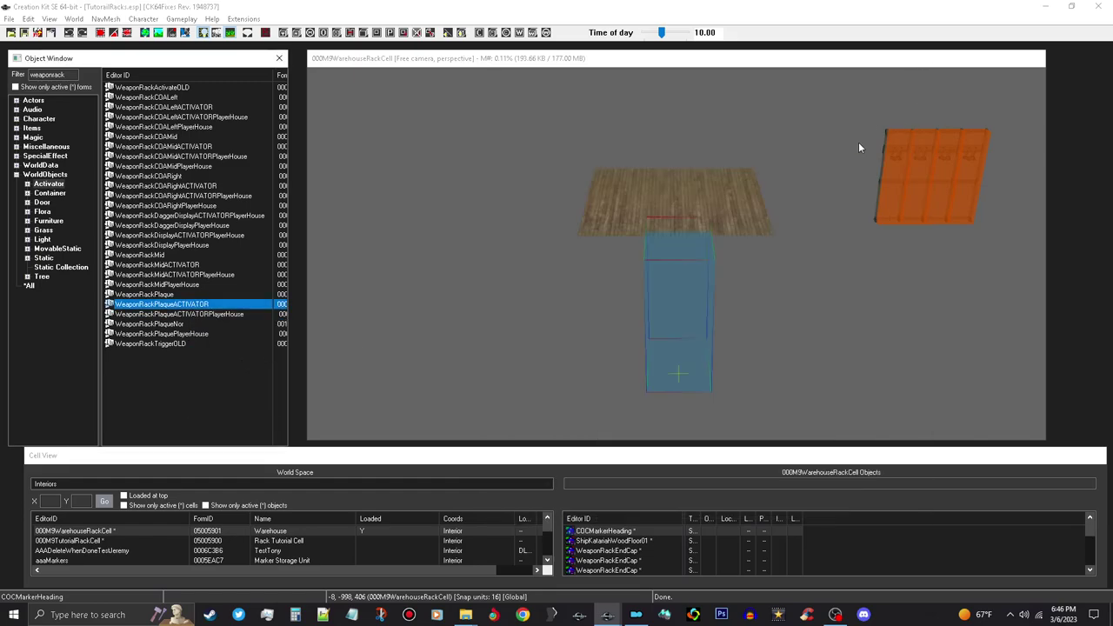
Preview the WeaponRackPlaque model from an angle and close the preview
click(144, 293)
right_click(144, 294)
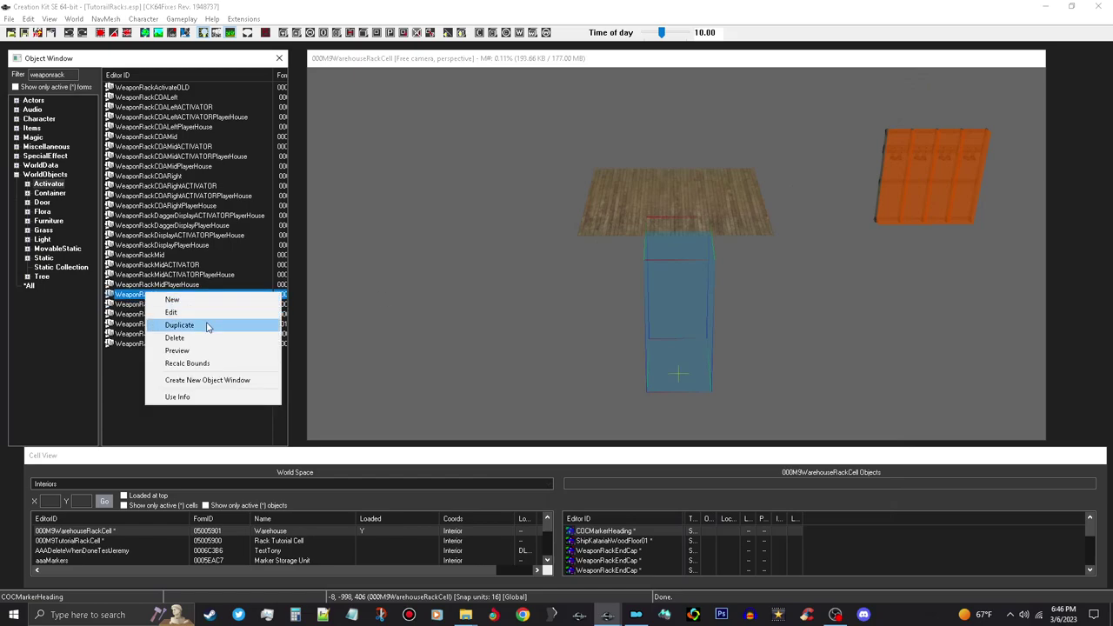
click(207, 352)
drag(637, 278, 729, 207)
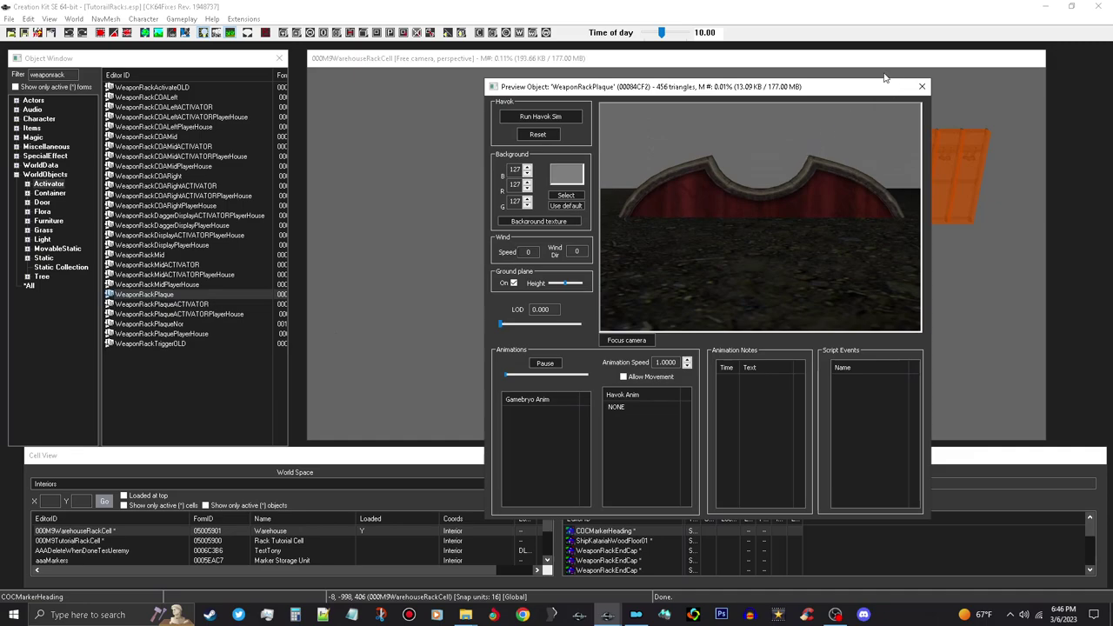
click(922, 86)
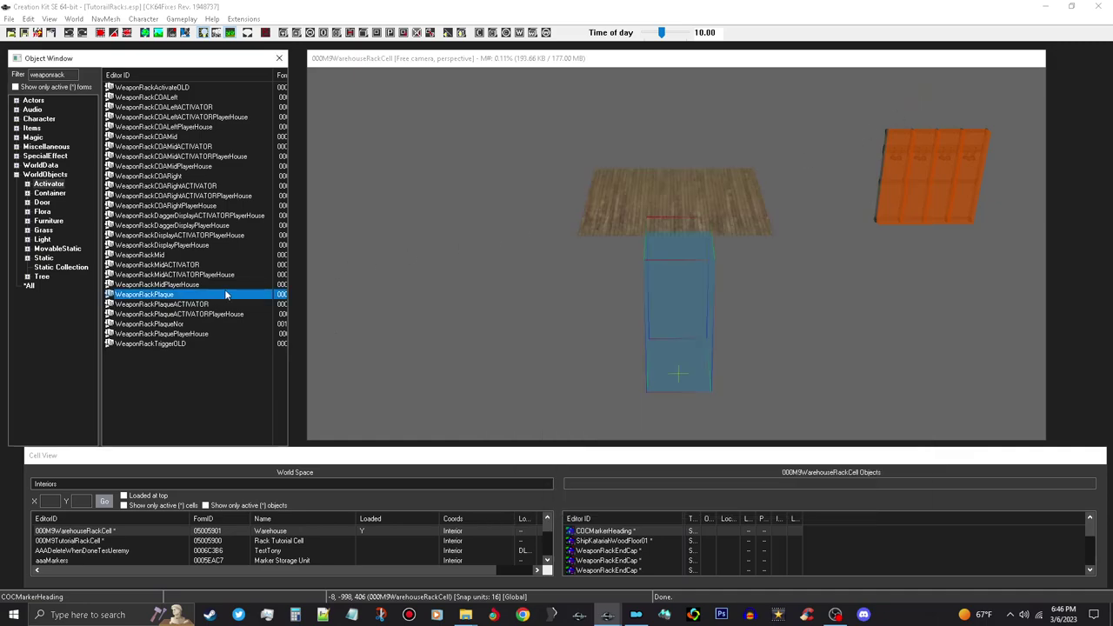
Preview the WeaponRackPlaquePlayerHouse model and close the preview
click(196, 344)
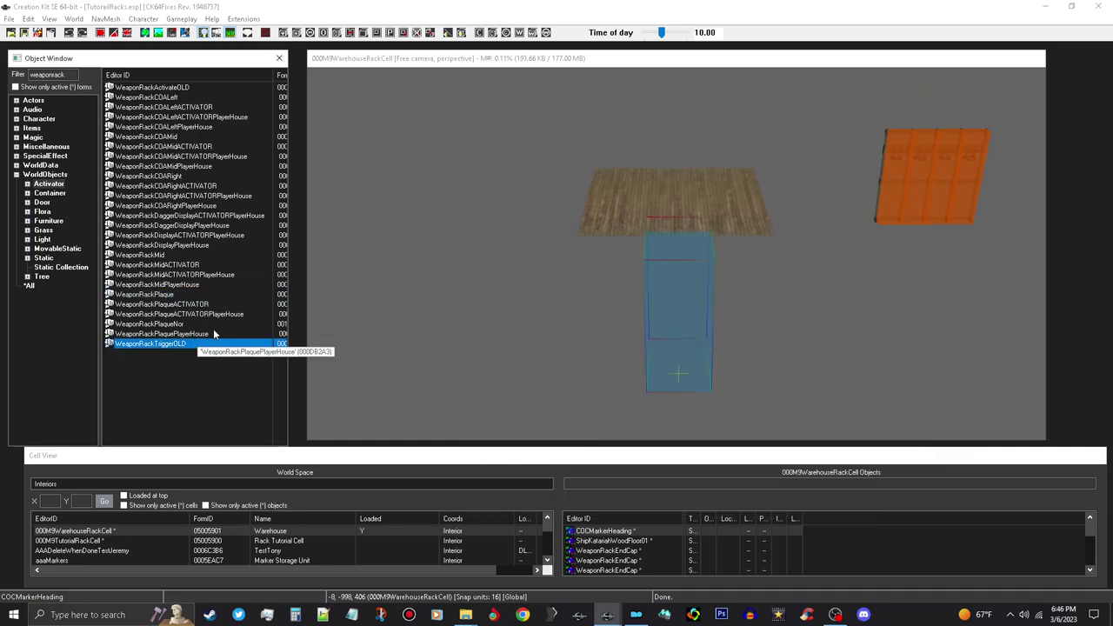
click(212, 334)
right_click(212, 335)
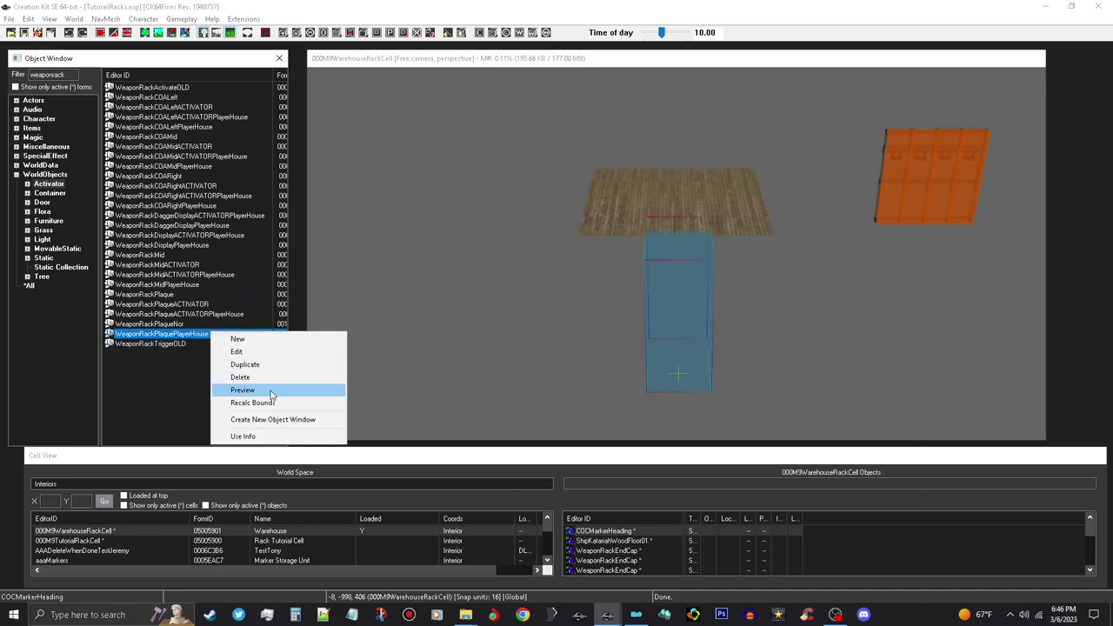
click(275, 391)
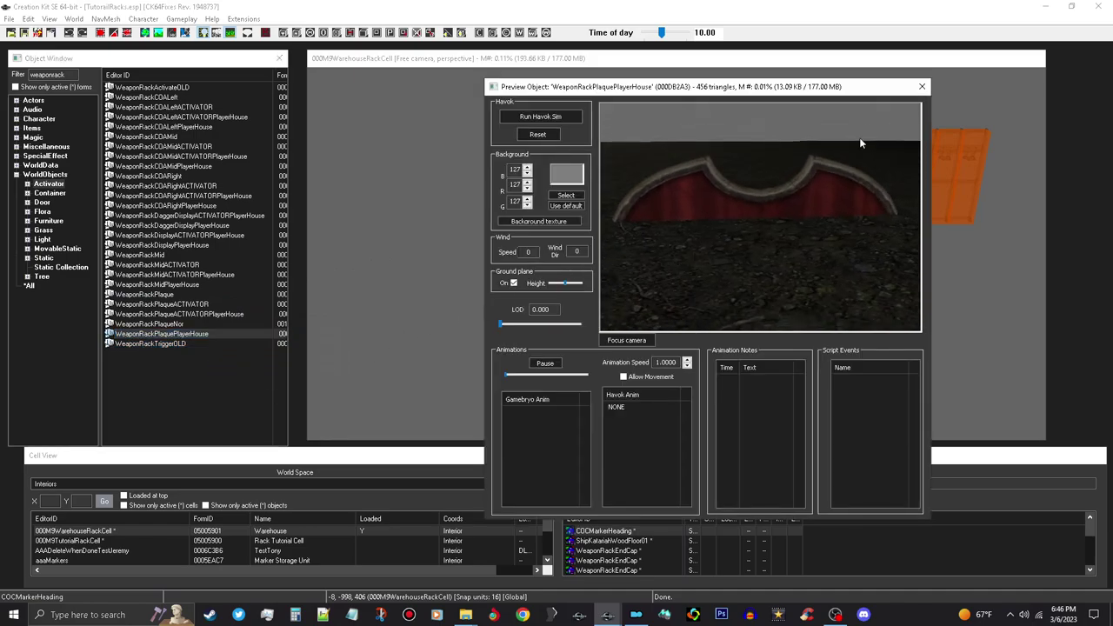
click(922, 86)
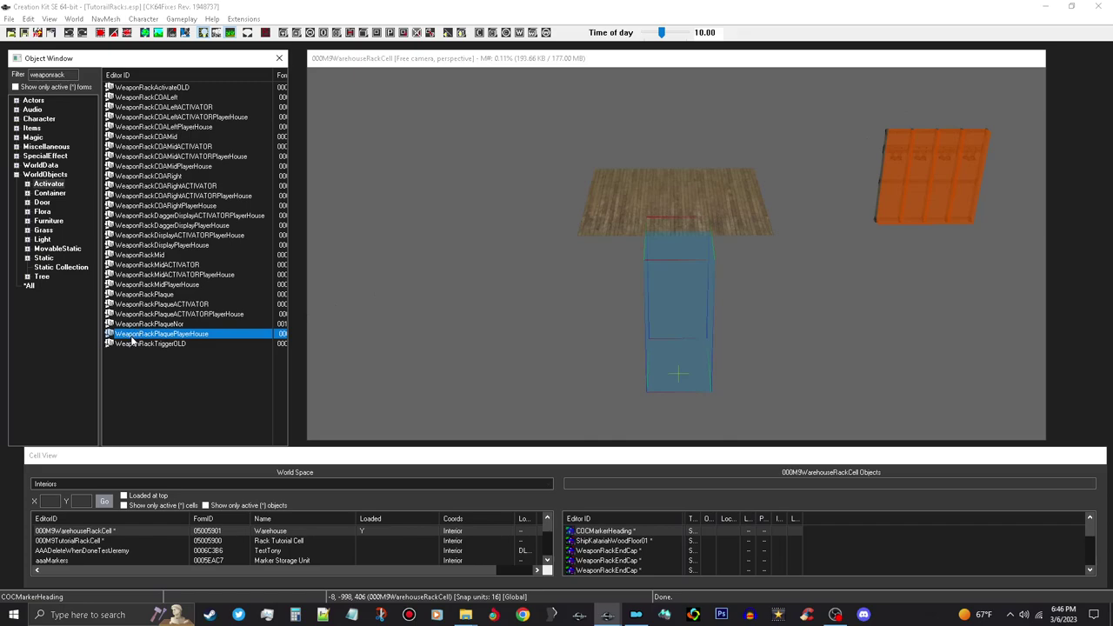
Place a WeaponRackPlaquePlayerHouse in the warehouse cell, next to the blue heading marker
drag(177, 342, 684, 292)
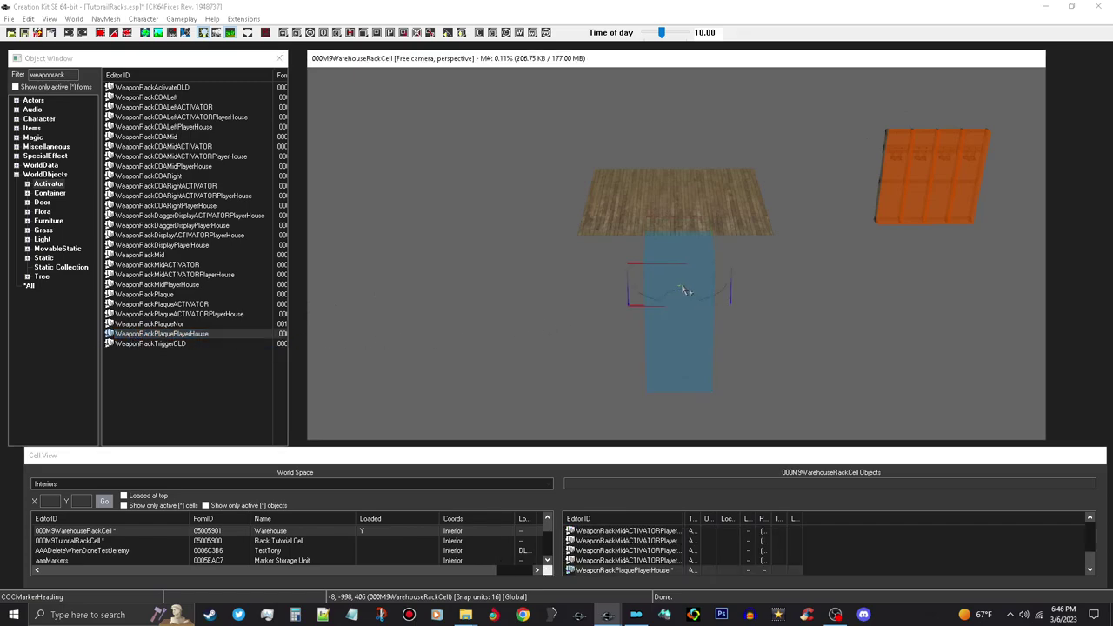
scroll(683, 293, up, 3)
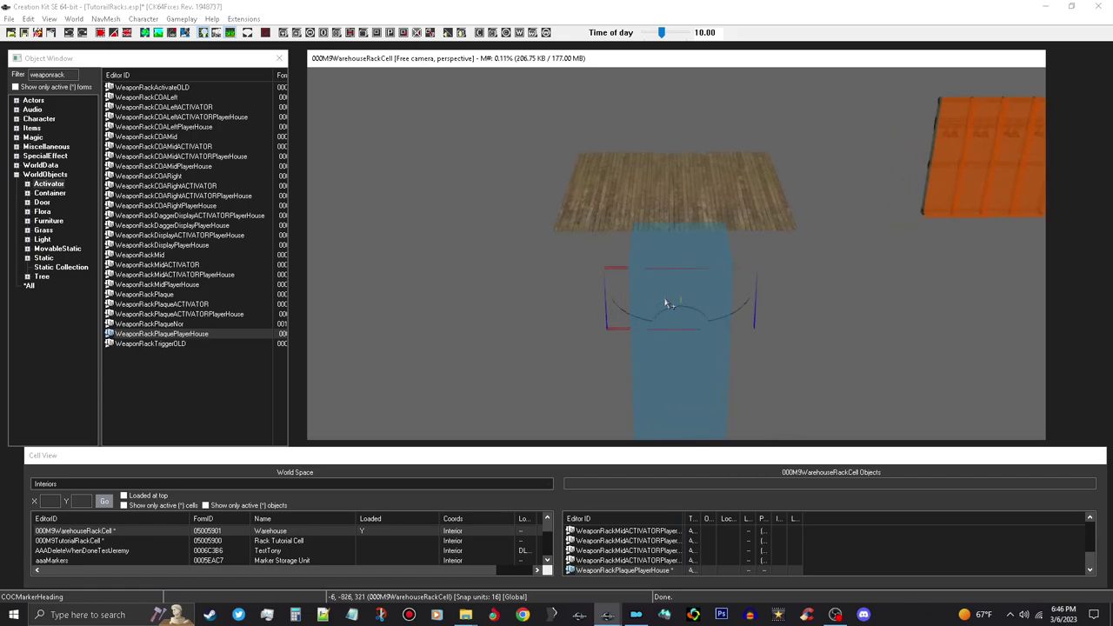
mouse_move(666, 303)
shift+middle_down()
mouse_move(800, 301)
mouse_move(781, 302)
shift+middle_up()
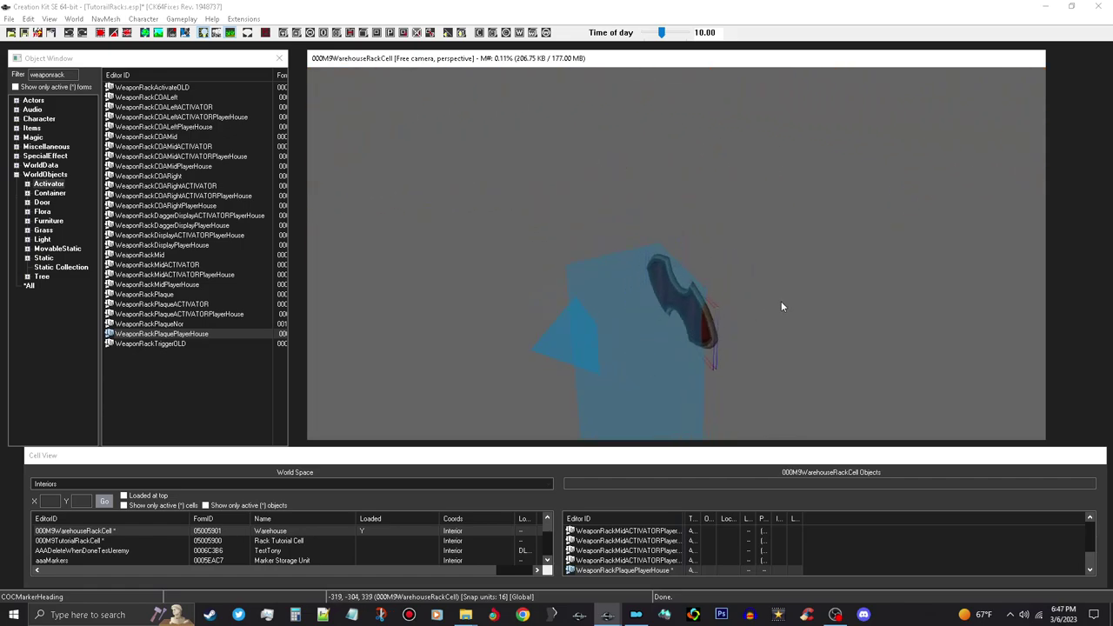
Turn on snapping and rotate the plaque so that its red front faces away from the blue marker
right_drag(711, 332, 735, 332)
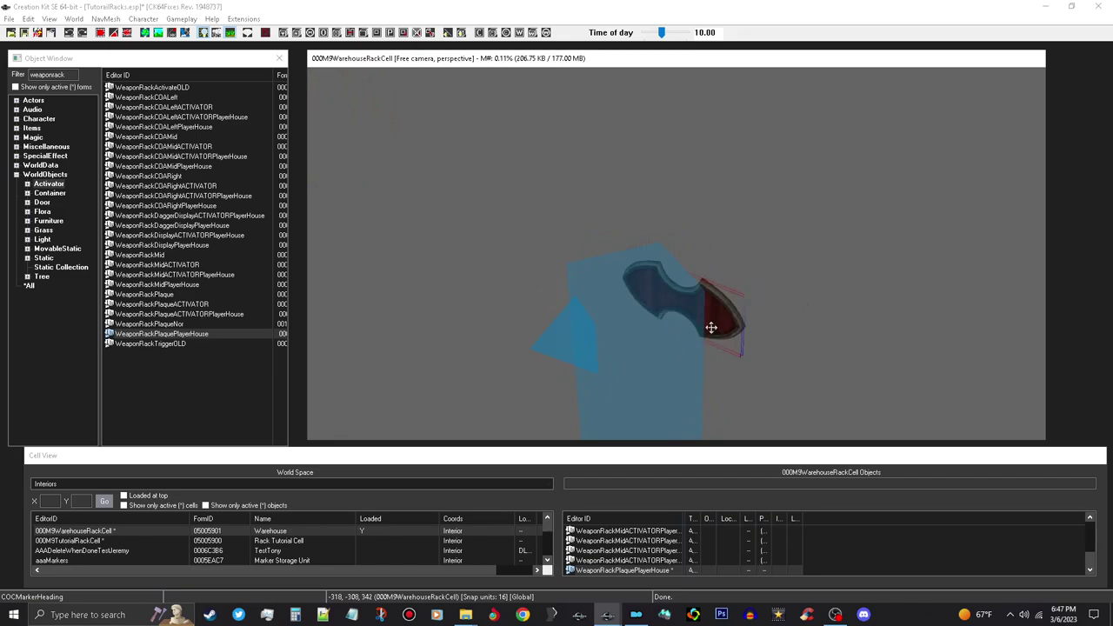
key(ctrl+z)
click(100, 33)
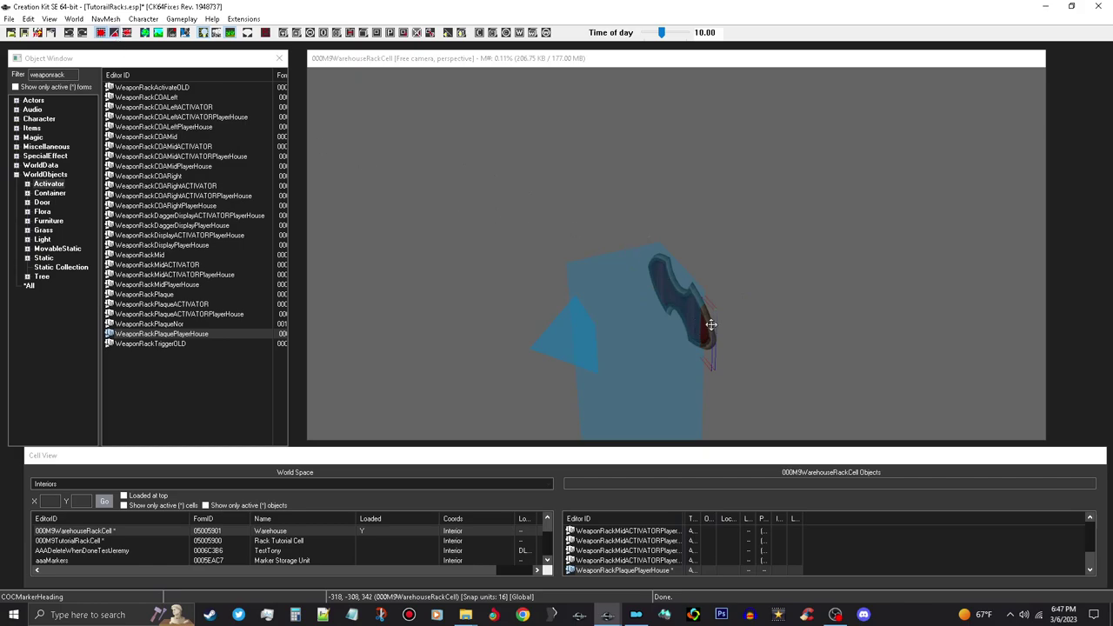
right_drag(712, 324, 708, 324)
shift+middle_drag(709, 325, 653, 305)
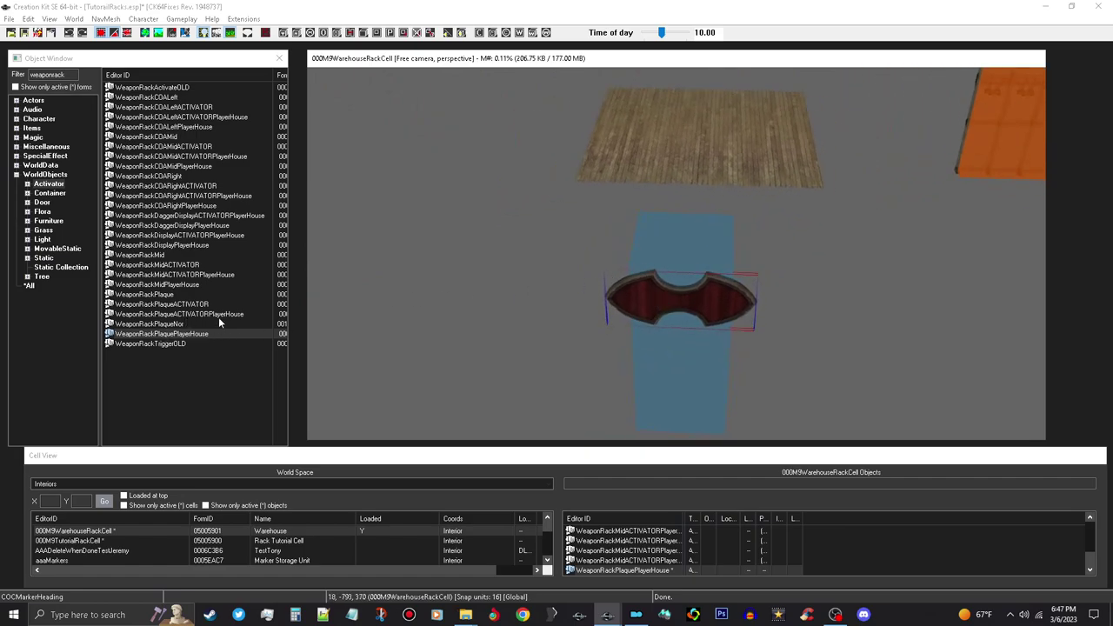
Add a WeaponRackPlaqueACTIVATORPlayerHouse at the plaque and shift it in front of the plaque
click(231, 315)
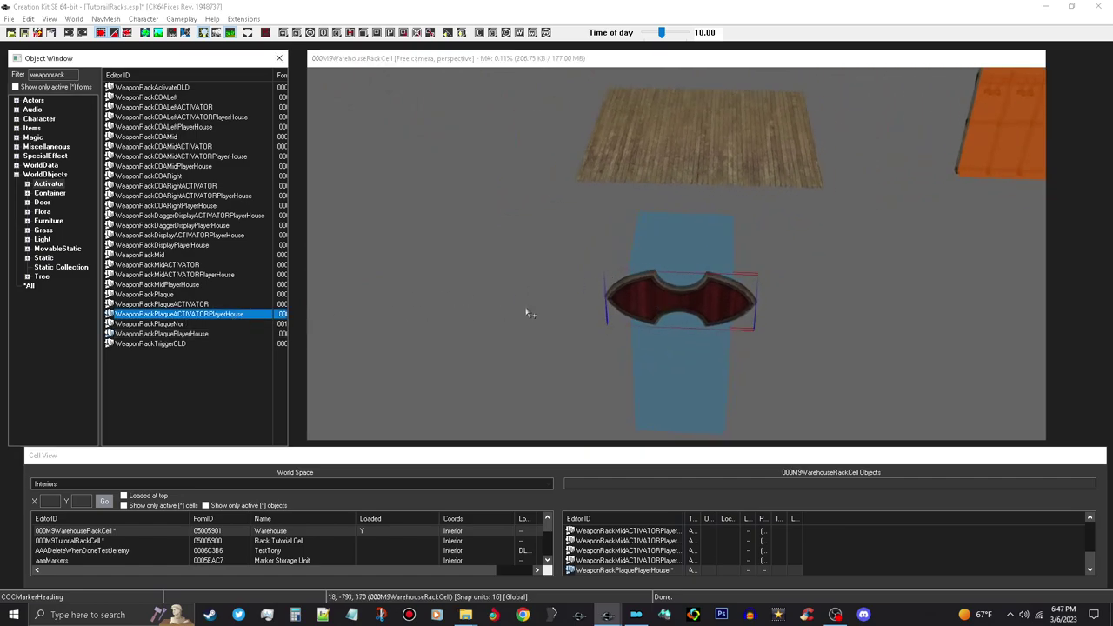
click(682, 303)
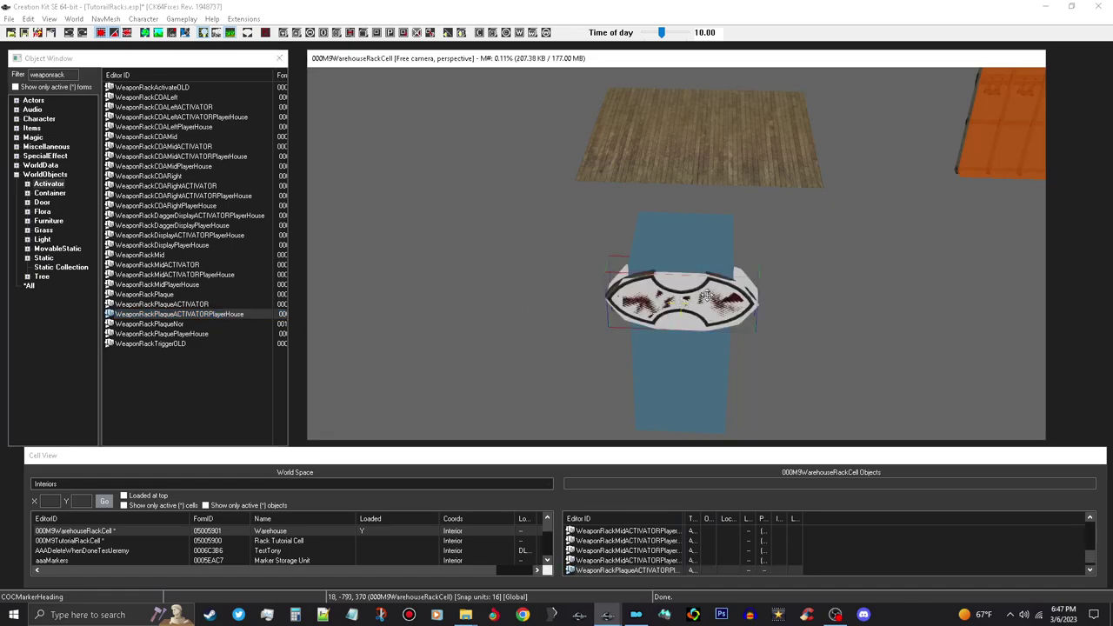
drag(689, 286, 687, 302)
Rotate the plaque activator to -180 degrees about Z and move it flush against the plaque's front
shift+middle_drag(695, 284, 701, 305)
right_drag(703, 307, 778, 307)
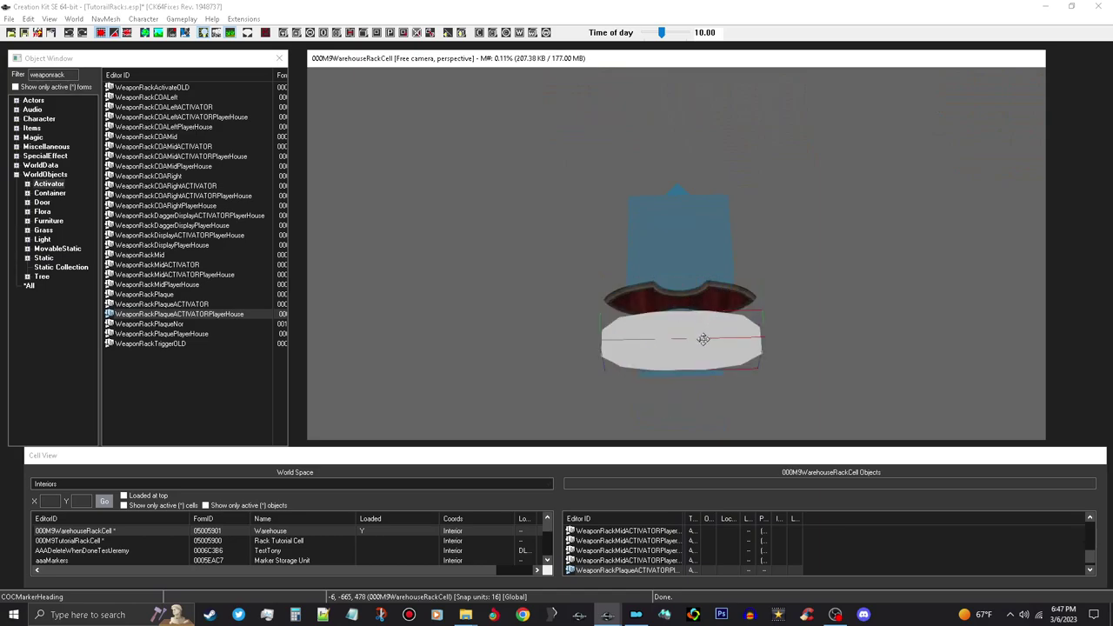
drag(701, 335, 701, 309)
middle_drag(701, 304, 705, 322)
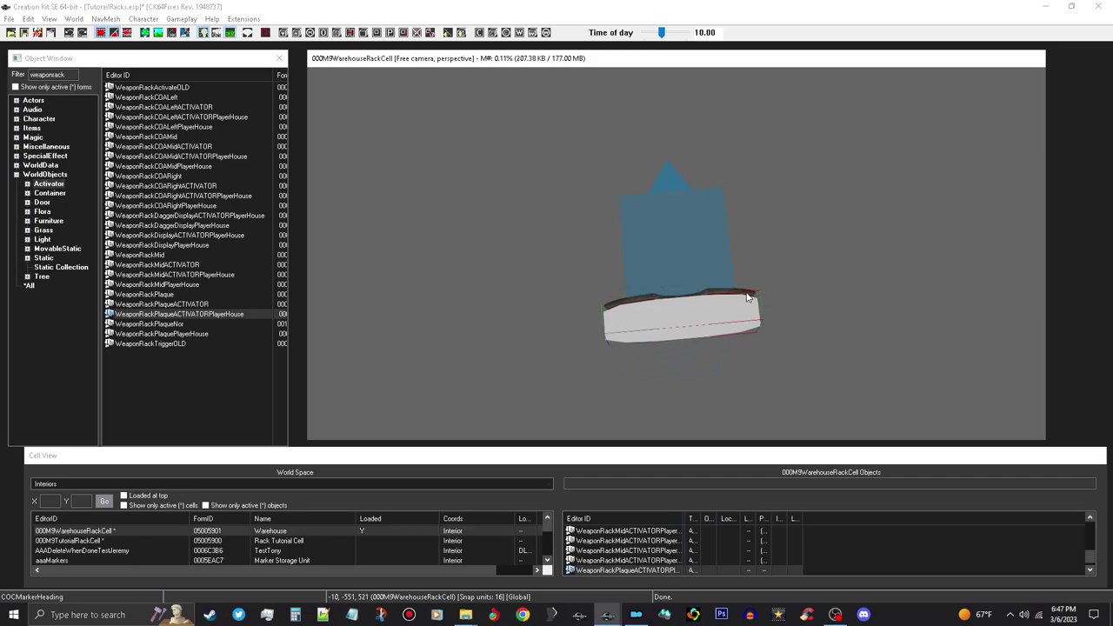
Select the plaque together with its activator and move both to the open space beside the blue marker
drag(751, 299, 1035, 206)
shift+middle_drag(1035, 205, 1034, 140)
middle_drag(997, 208, 854, 226)
drag(663, 249, 738, 192)
shift+middle_drag(787, 172, 779, 181)
mouse_move(863, 89)
middle_down()
mouse_move(844, 174)
mouse_move(865, 94)
middle_up()
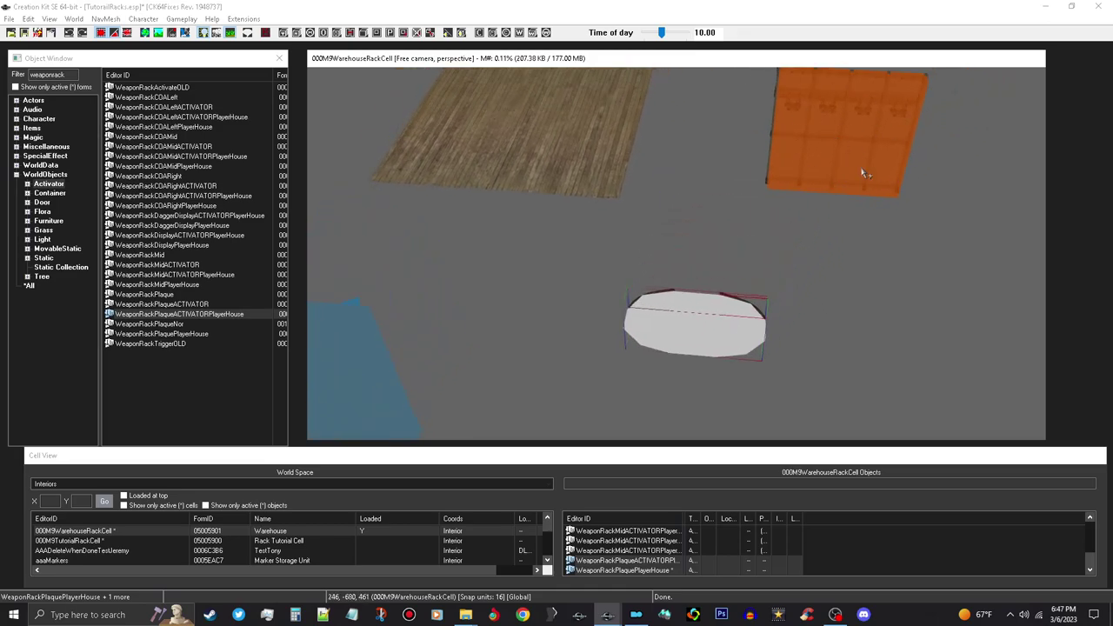
Move only the white plaque activator clear in front of the plaque and open its reference properties
click(707, 337)
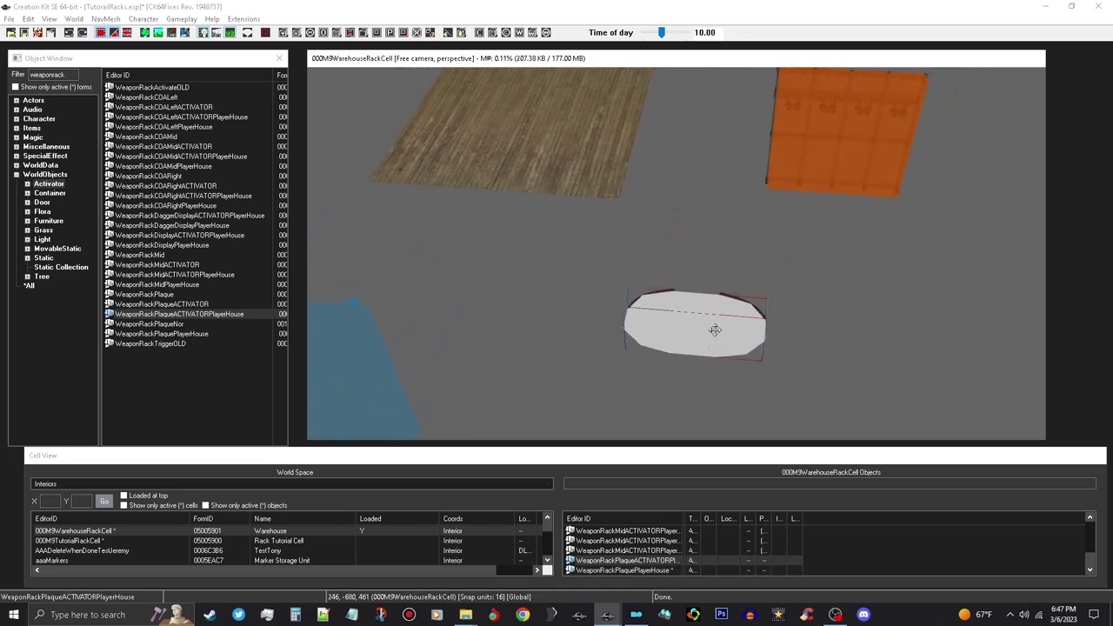
drag(715, 329, 715, 390)
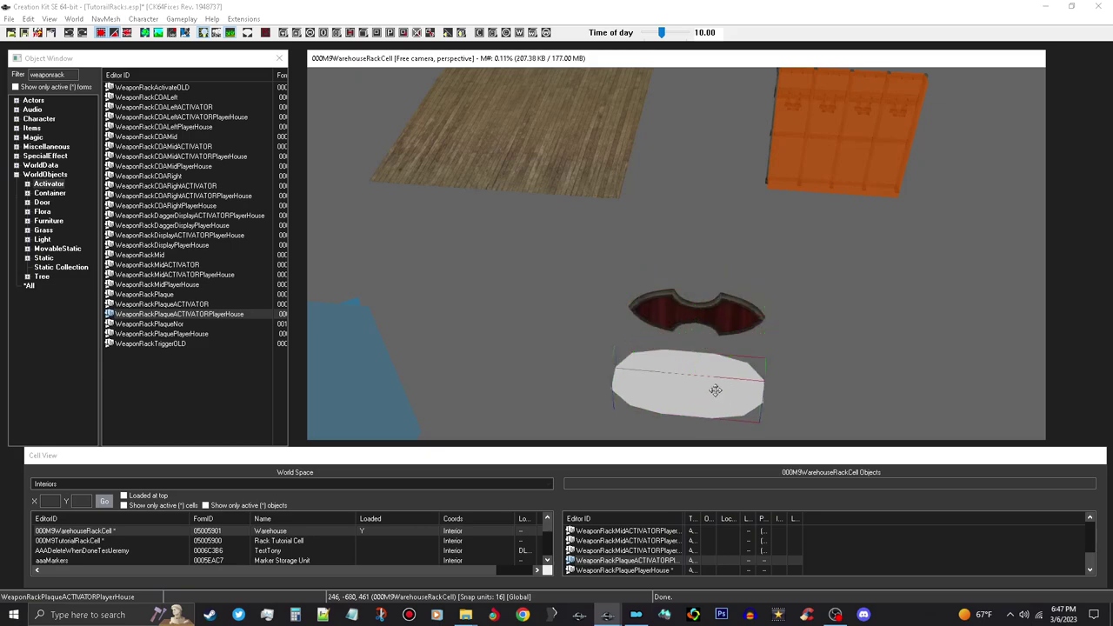
middle_drag(715, 391, 699, 382)
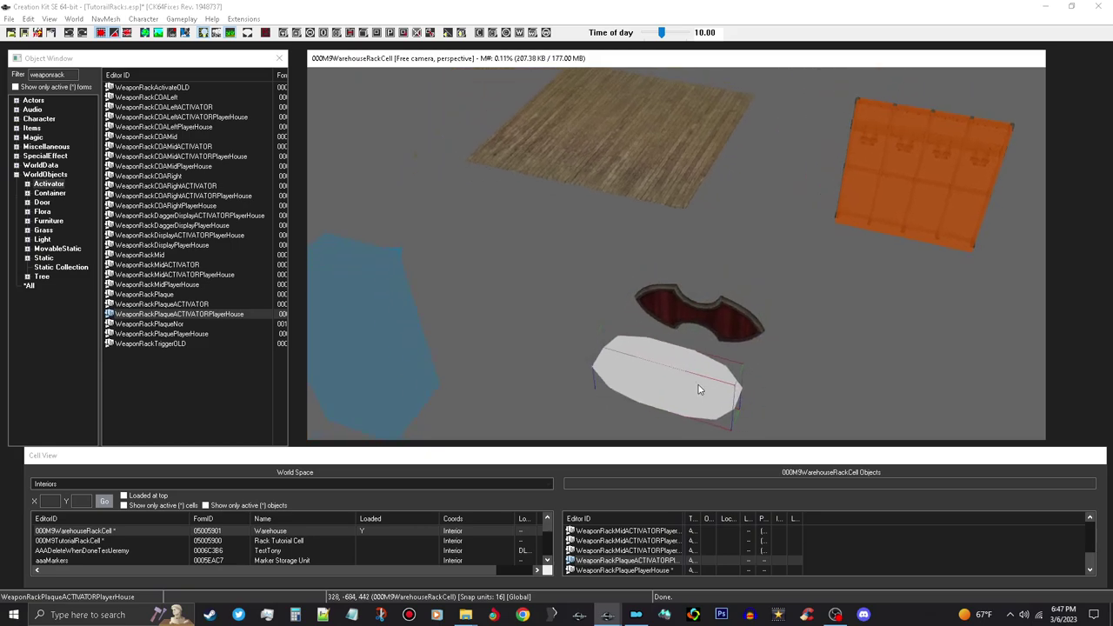
double_click(700, 387)
drag(580, 157, 207, 97)
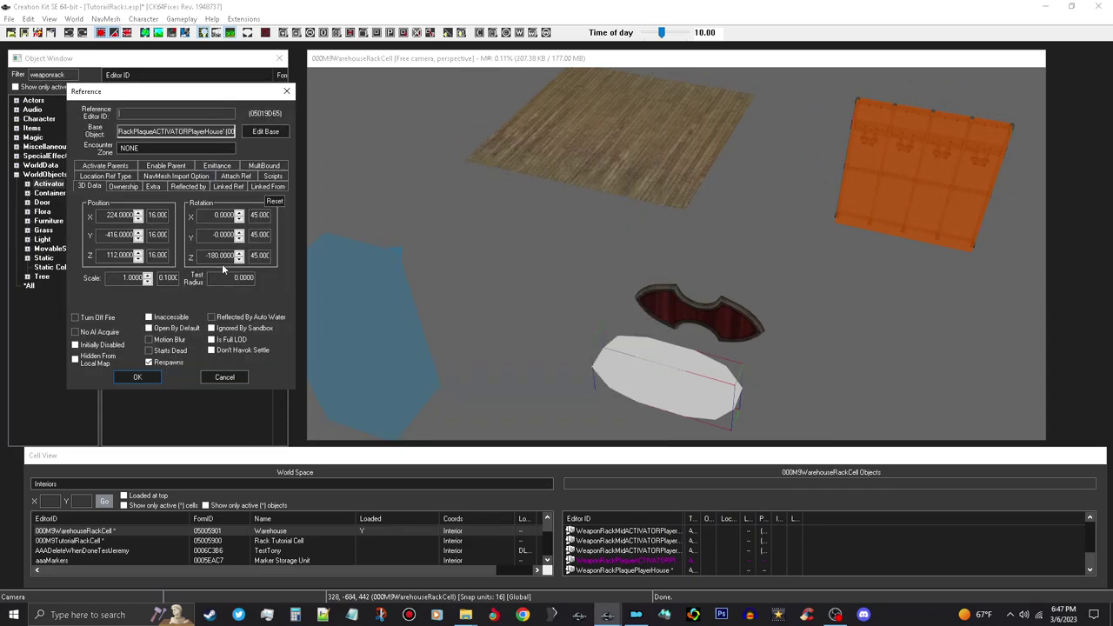
Link the white plaque activator to the WeaponRackPlaquePlayerHouse plaque with the keyword WRackTrigger and accept its reference properties
click(229, 187)
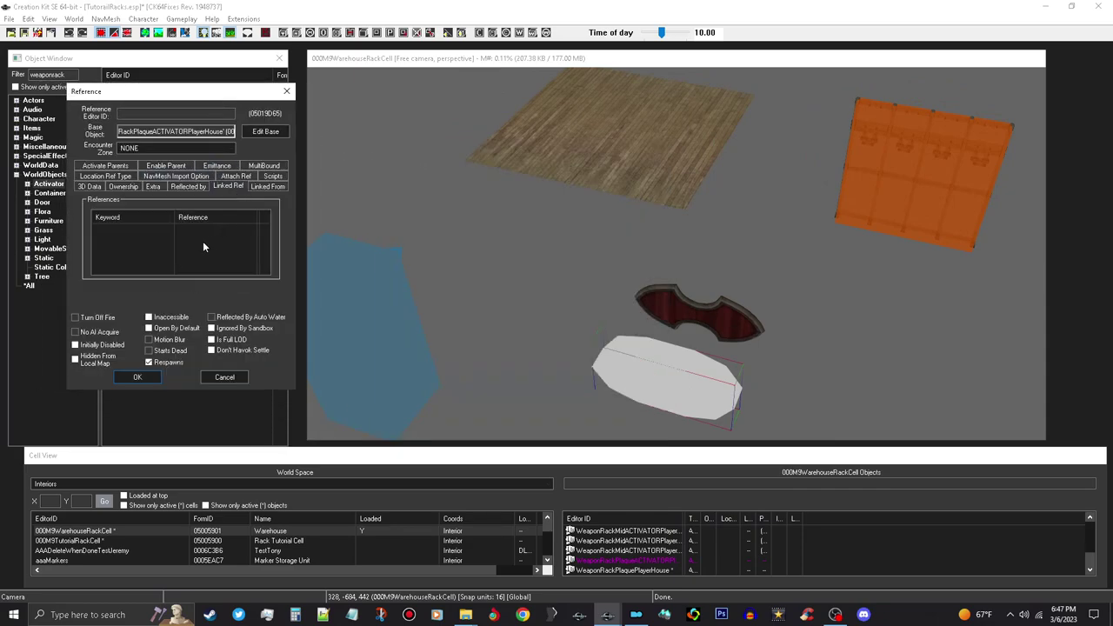
double_click(204, 247)
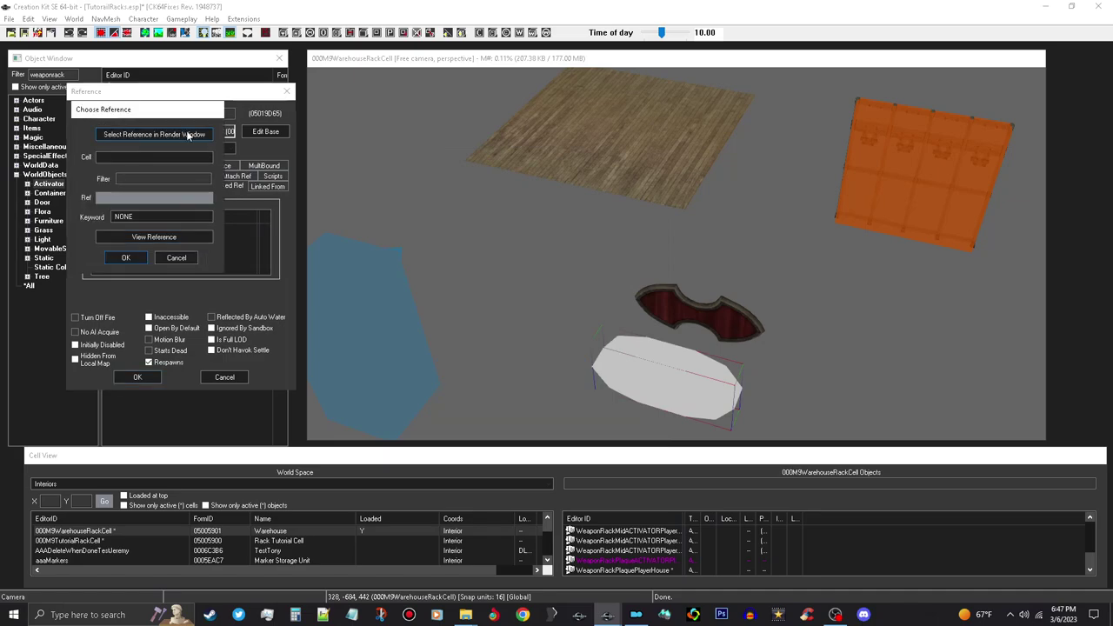
click(187, 137)
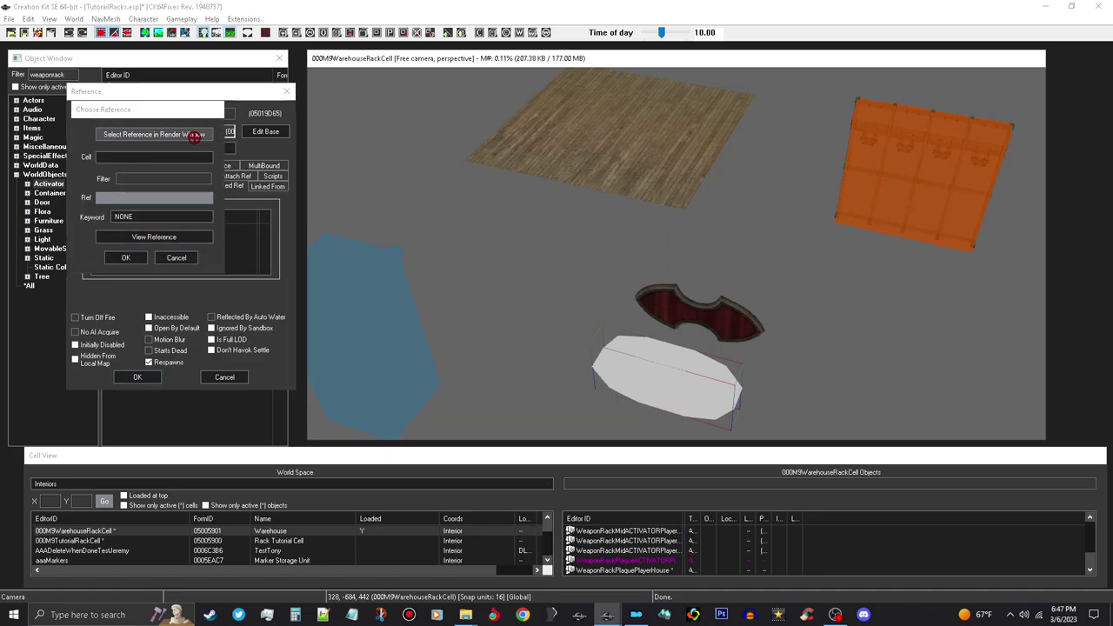
click(737, 318)
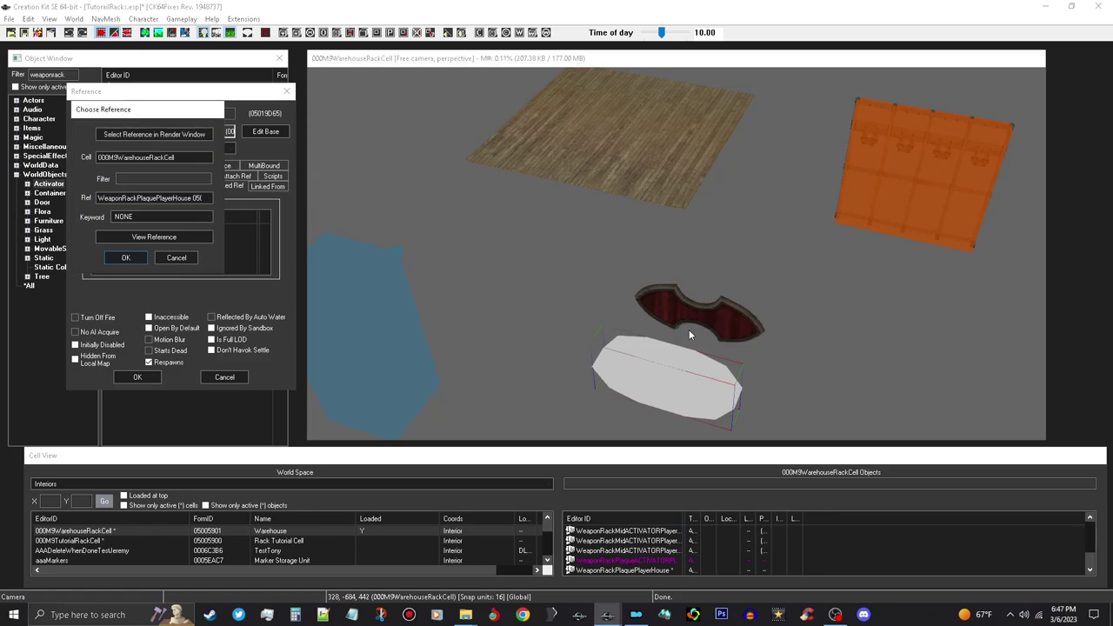
click(191, 218)
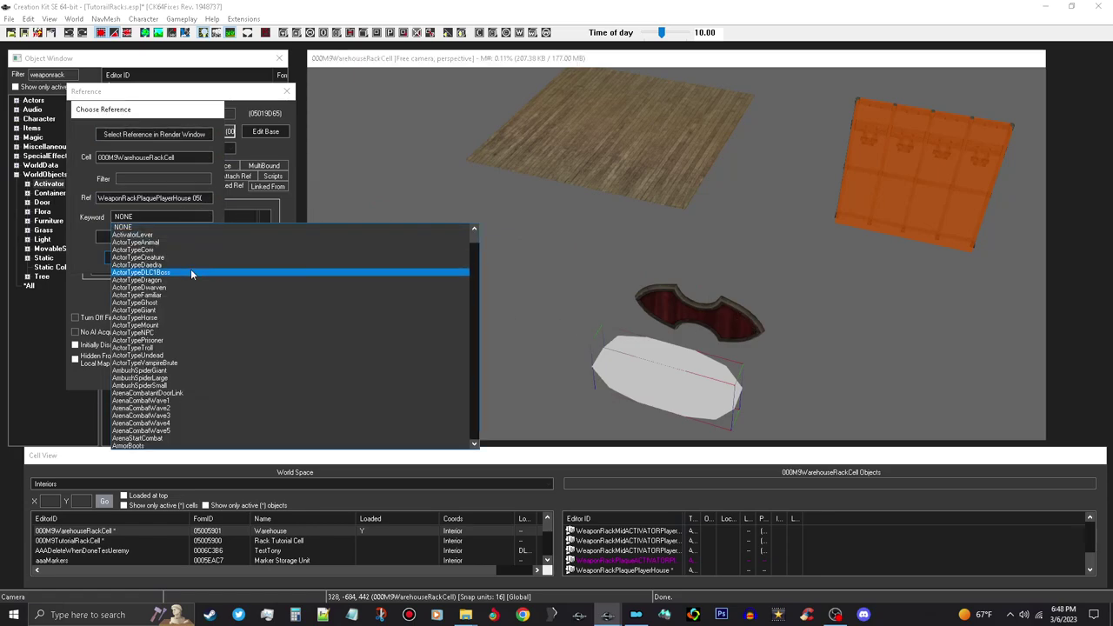
text(wr)
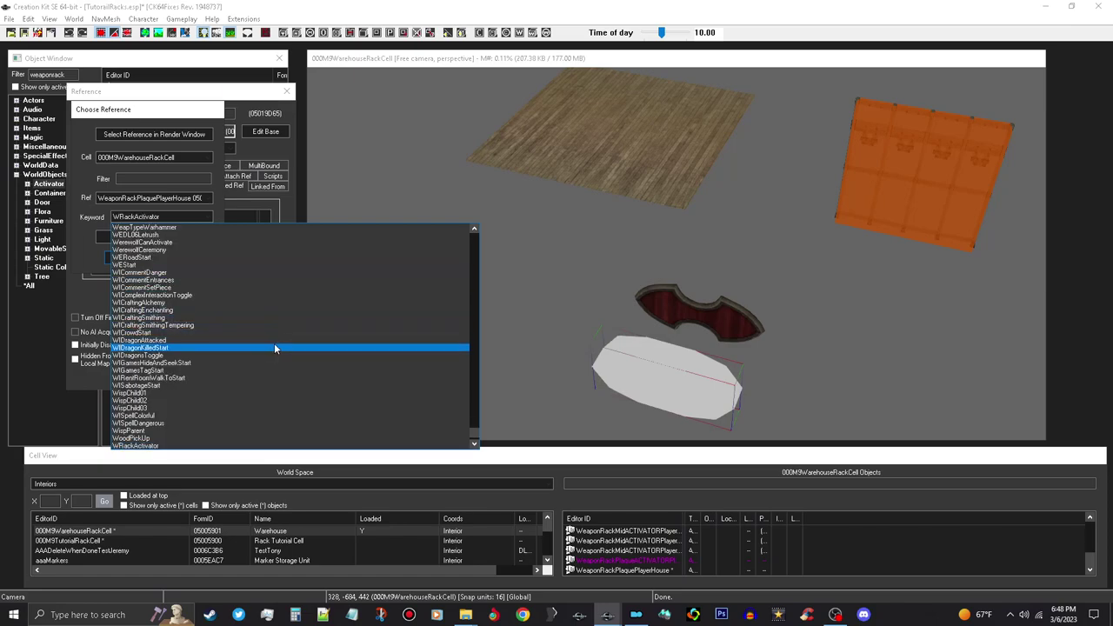
scroll(274, 348, down, 4)
click(165, 431)
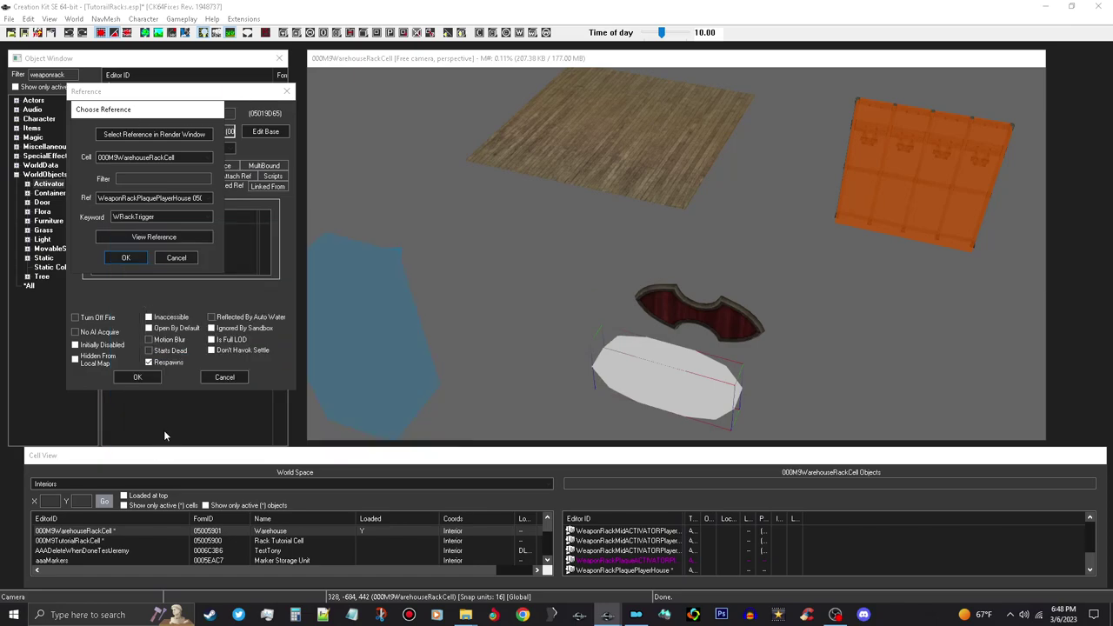
click(127, 259)
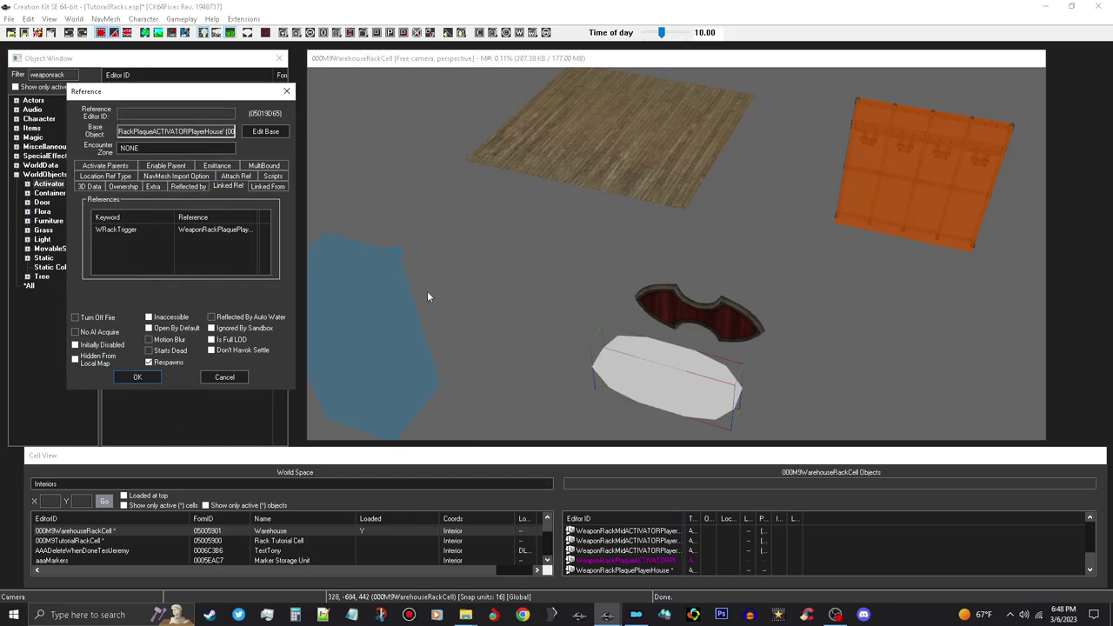
click(139, 377)
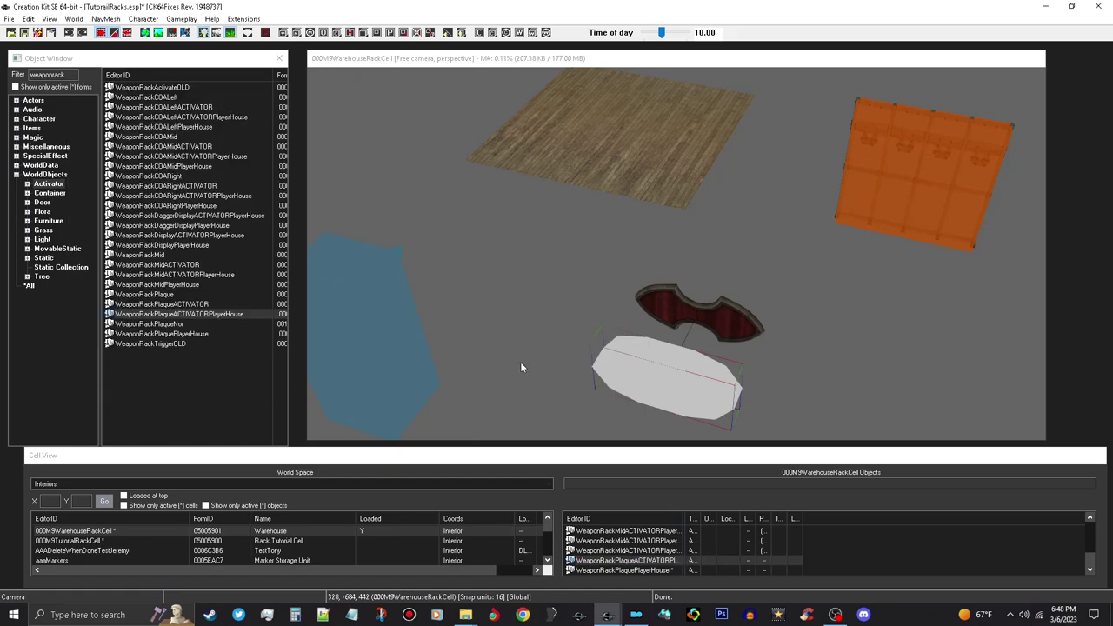
Link the red plaque to its white activator with the keyword WRackActivator and accept the plaque's reference properties
click(746, 319)
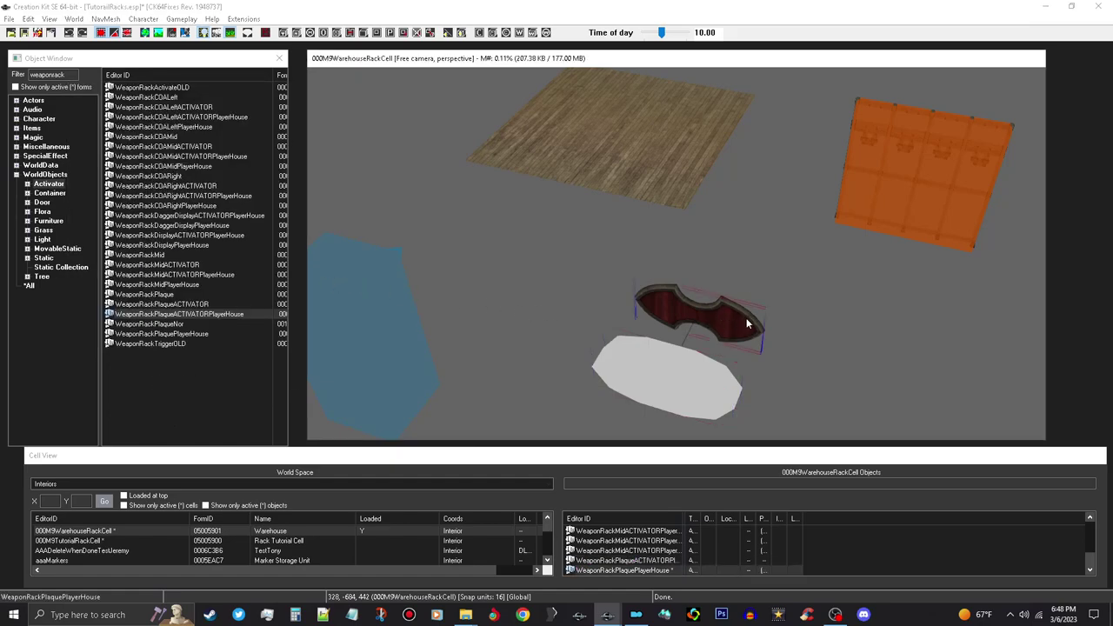
double_click(746, 318)
drag(558, 153, 195, 97)
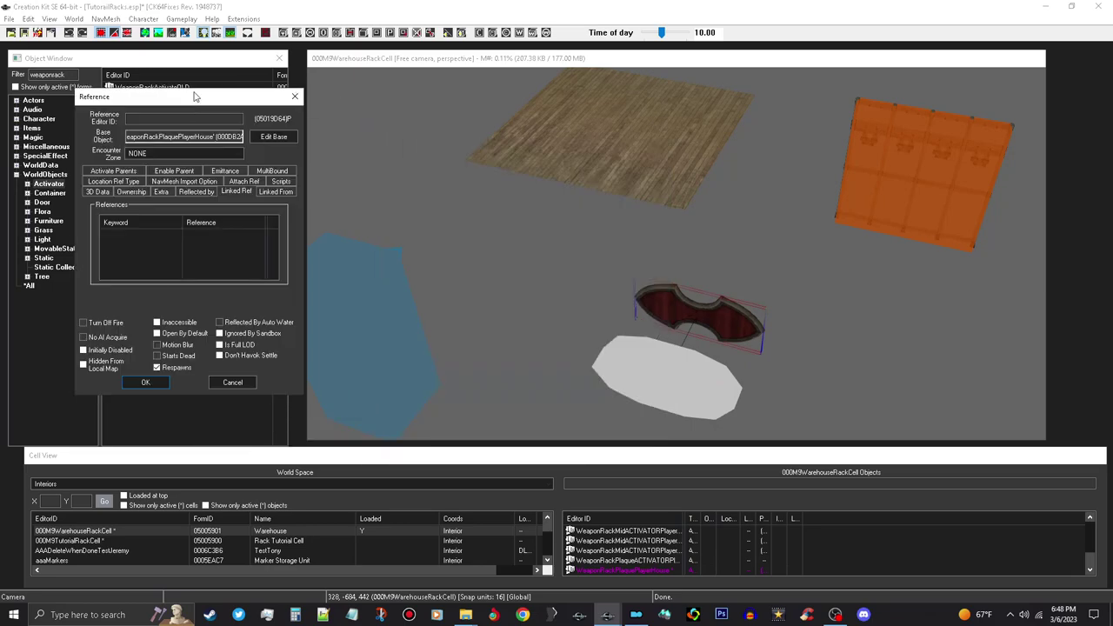
double_click(220, 243)
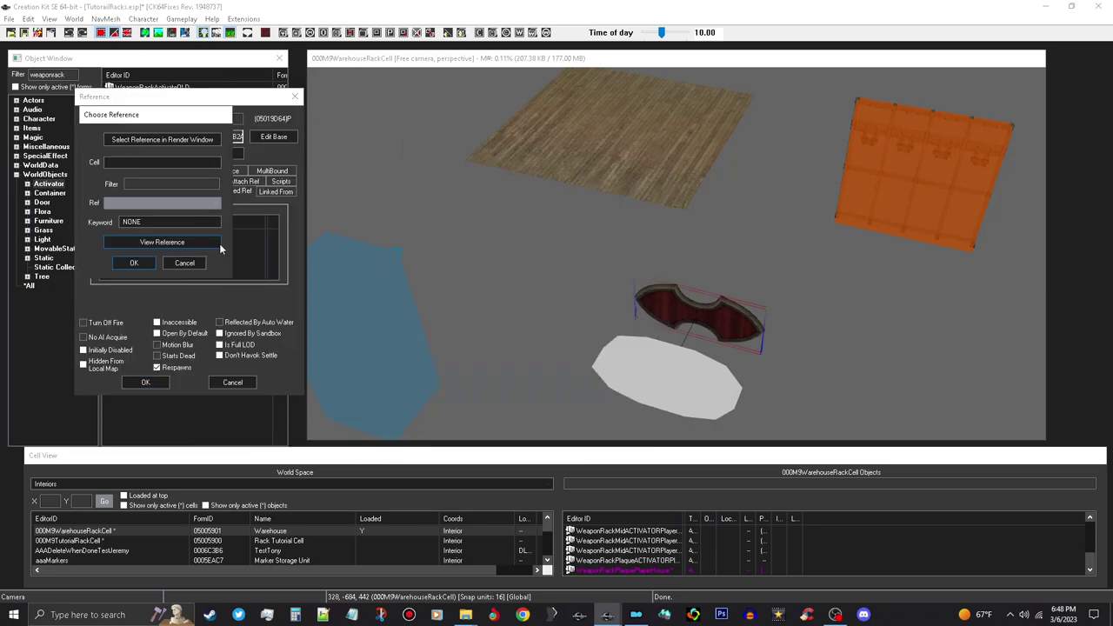
click(200, 141)
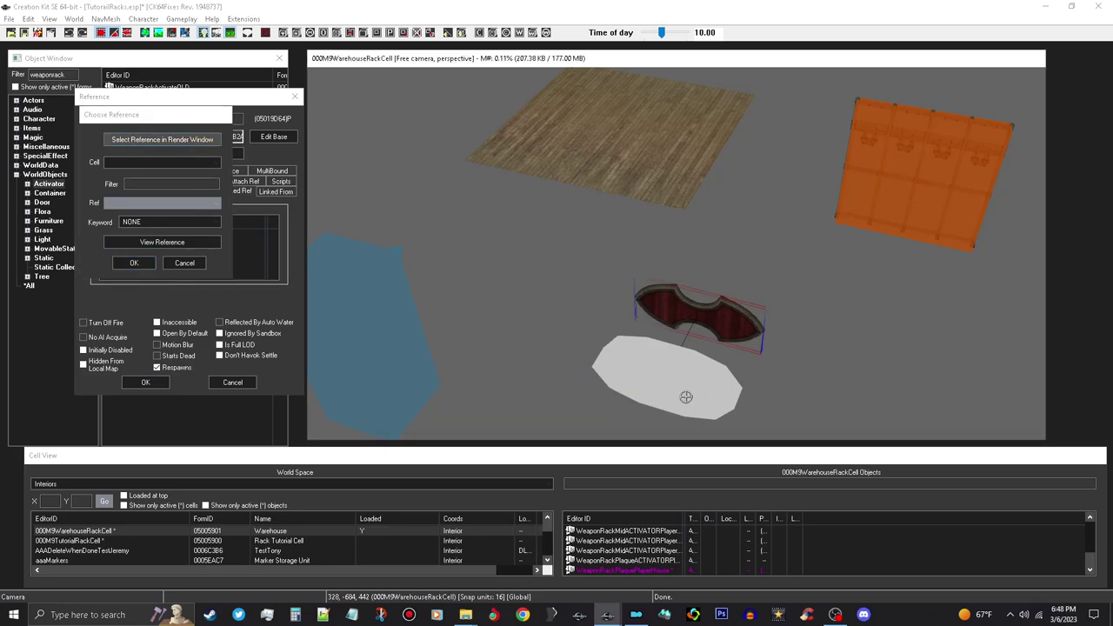
click(672, 391)
click(191, 222)
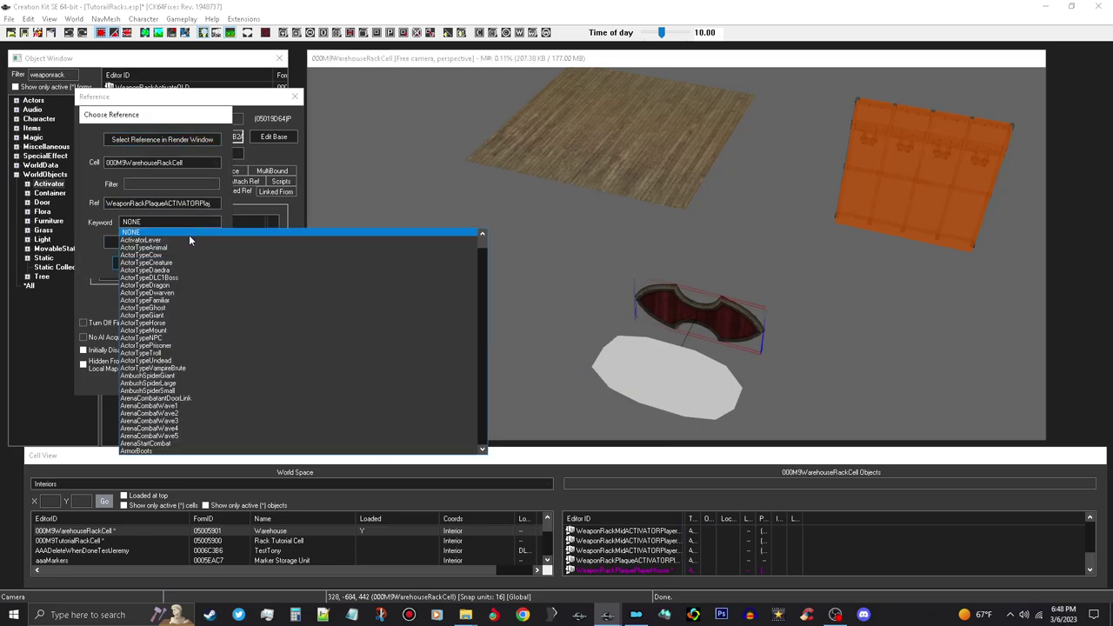
text(wr)
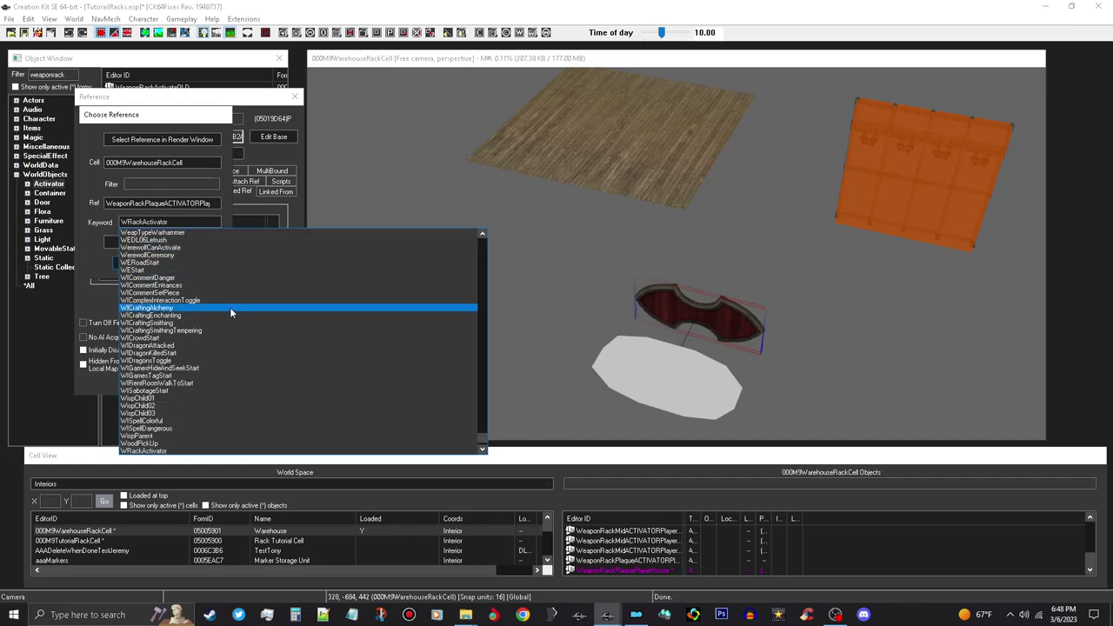
click(180, 452)
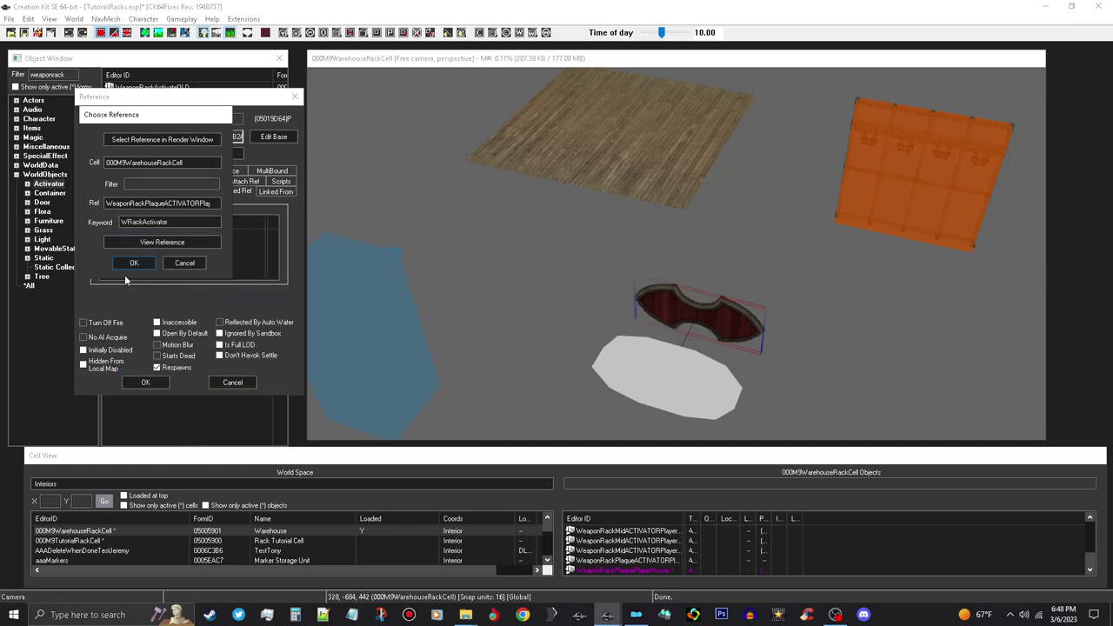
click(136, 265)
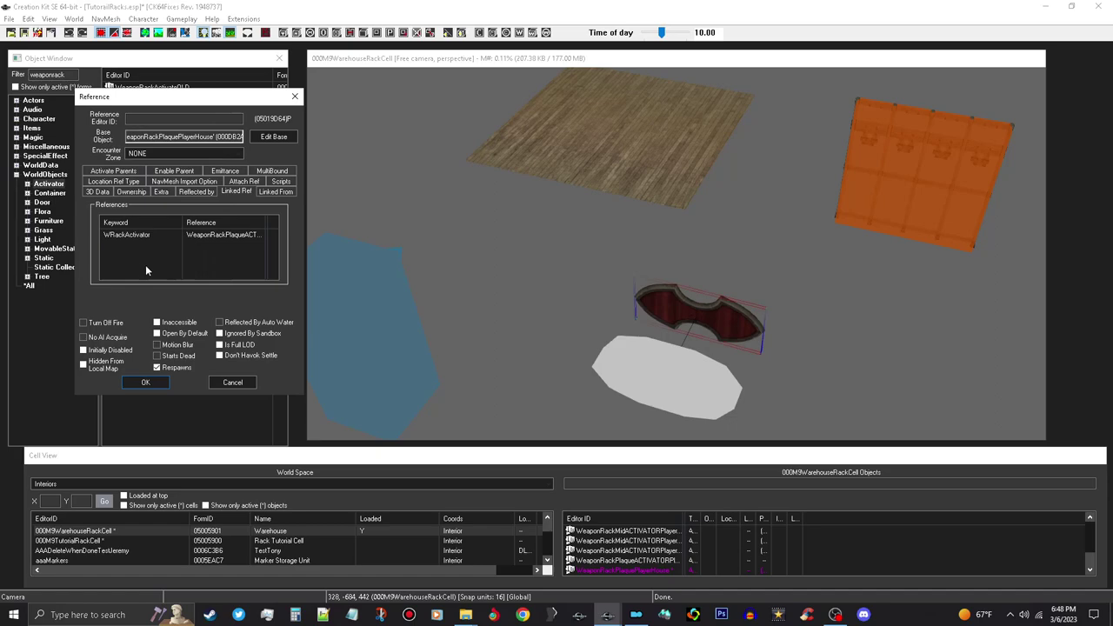
click(165, 383)
Move the white plaque activator back onto the front of the red plaque
click(677, 376)
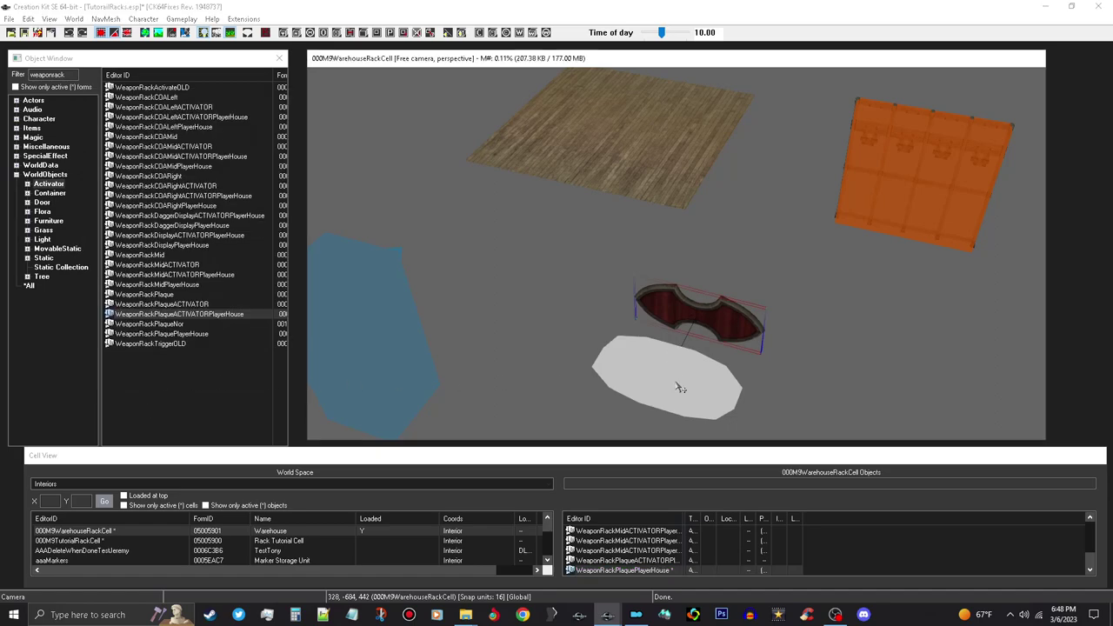
drag(677, 376, 707, 319)
shift+middle_drag(707, 319, 752, 336)
Select the plaque together with its activator and move both to the open space beside the orange weapon rack
drag(551, 261, 824, 384)
middle_drag(824, 384, 729, 365)
drag(659, 307, 956, 68)
click(499, 531)
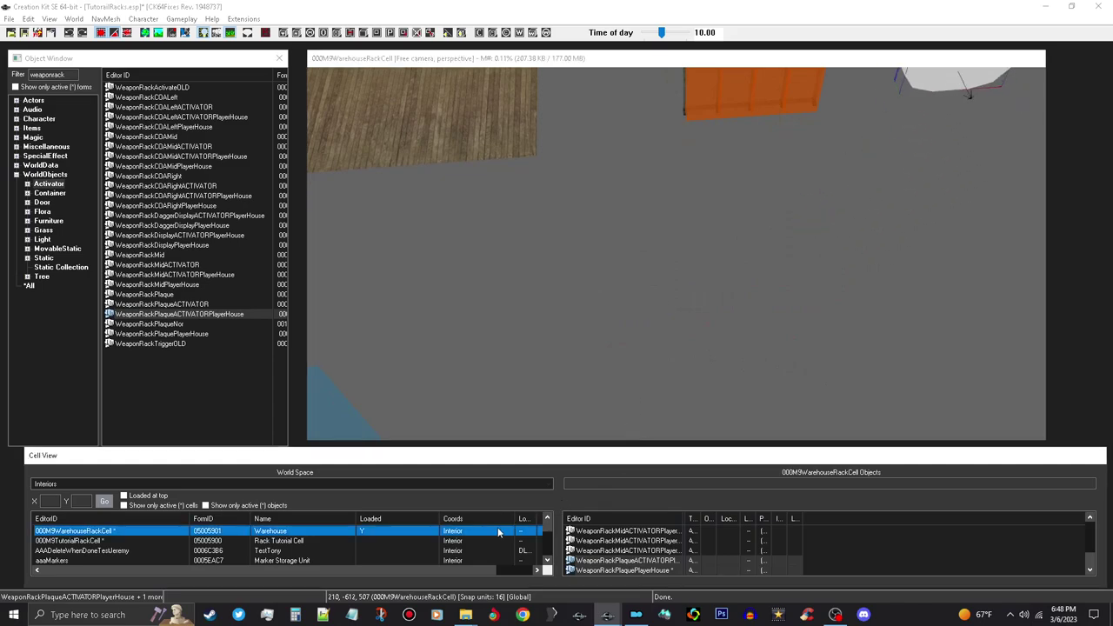
middle_drag(787, 273, 652, 403)
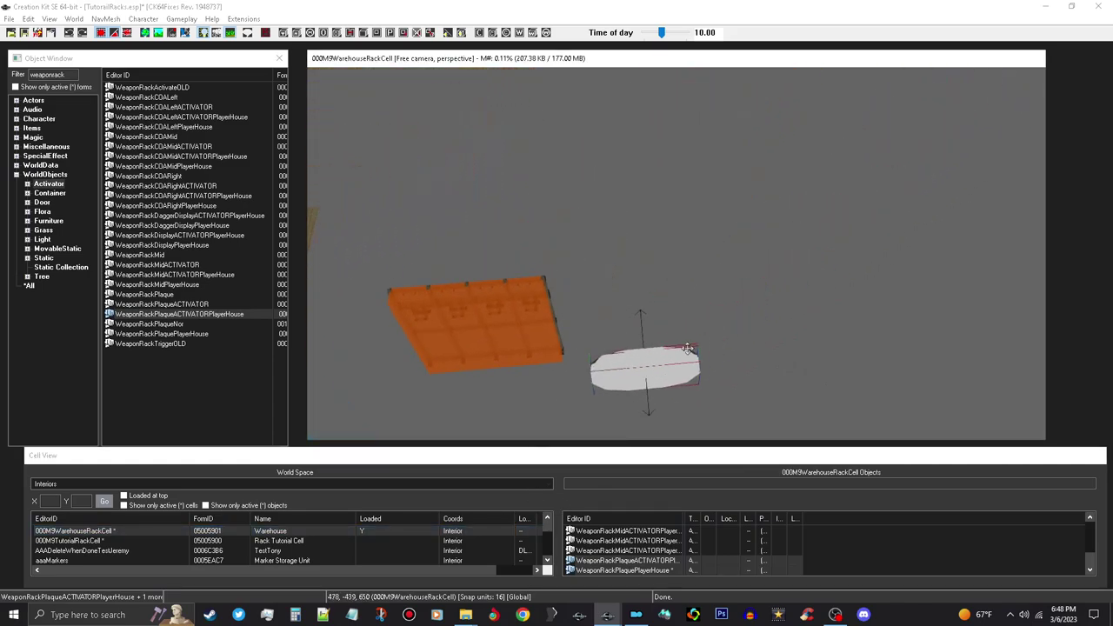
drag(640, 363, 711, 301)
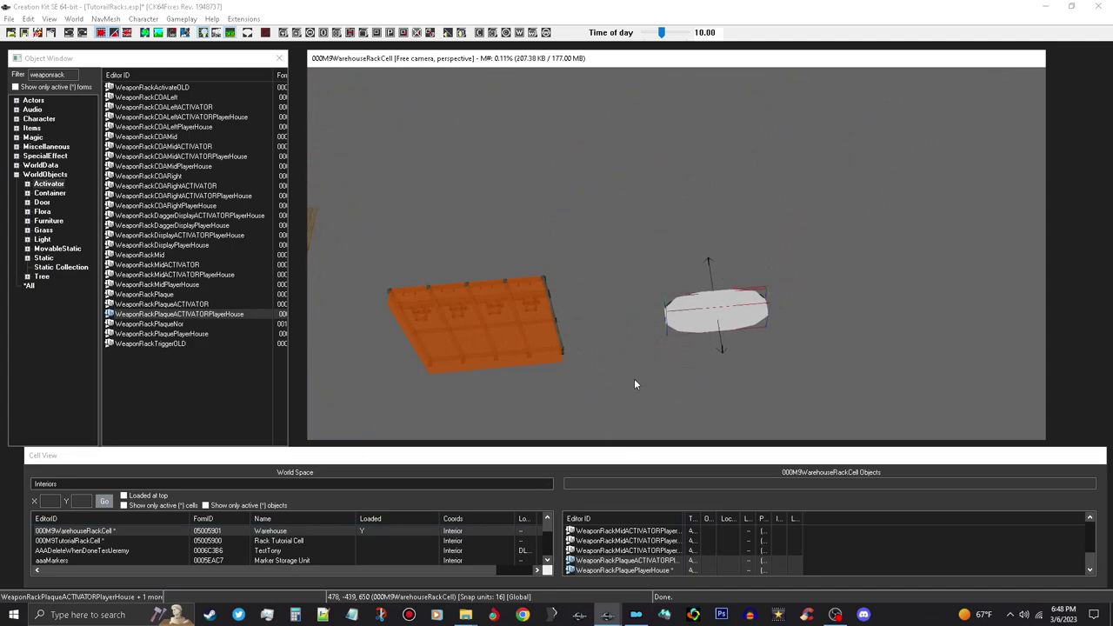
Save the plugin and copy the plaque together with its activator
click(24, 32)
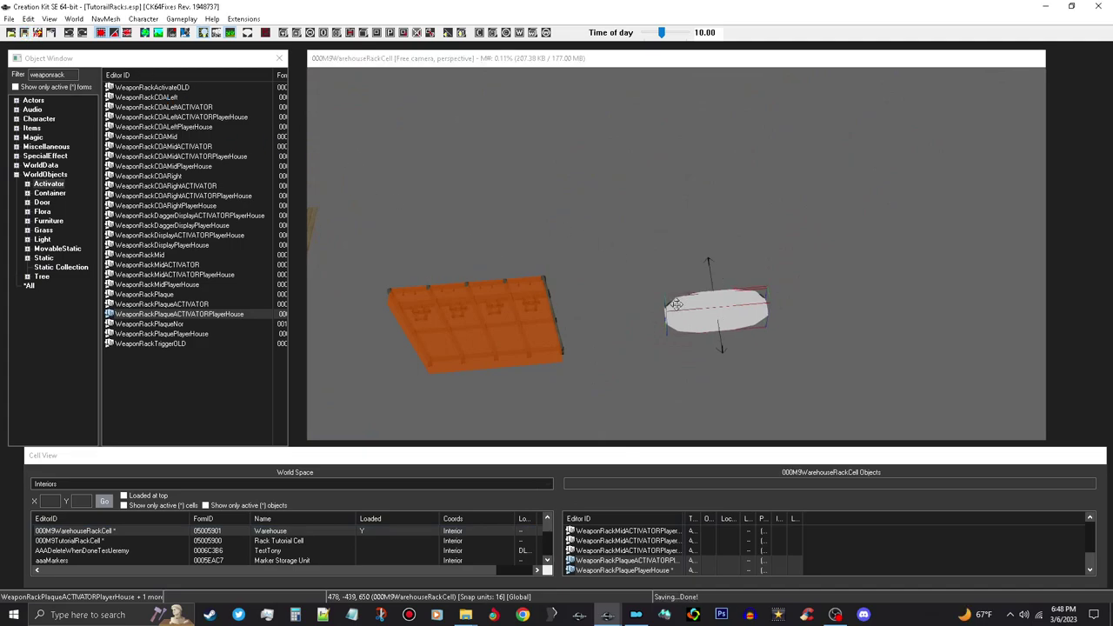
shift+middle_drag(673, 301, 680, 307)
click(662, 270)
drag(662, 274, 862, 419)
right_click(737, 344)
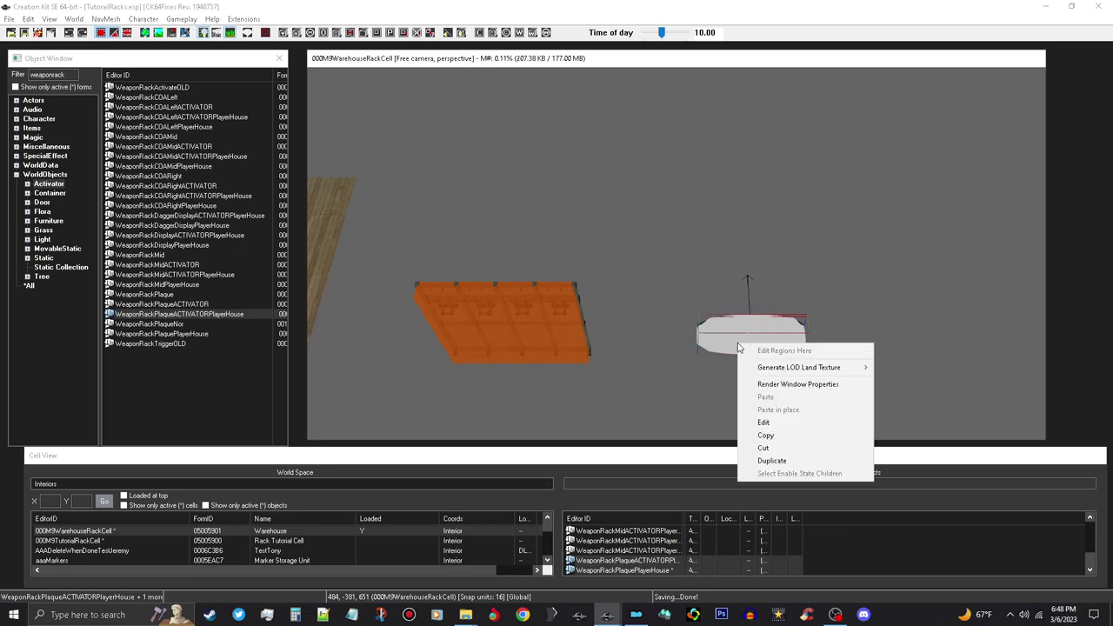
click(781, 436)
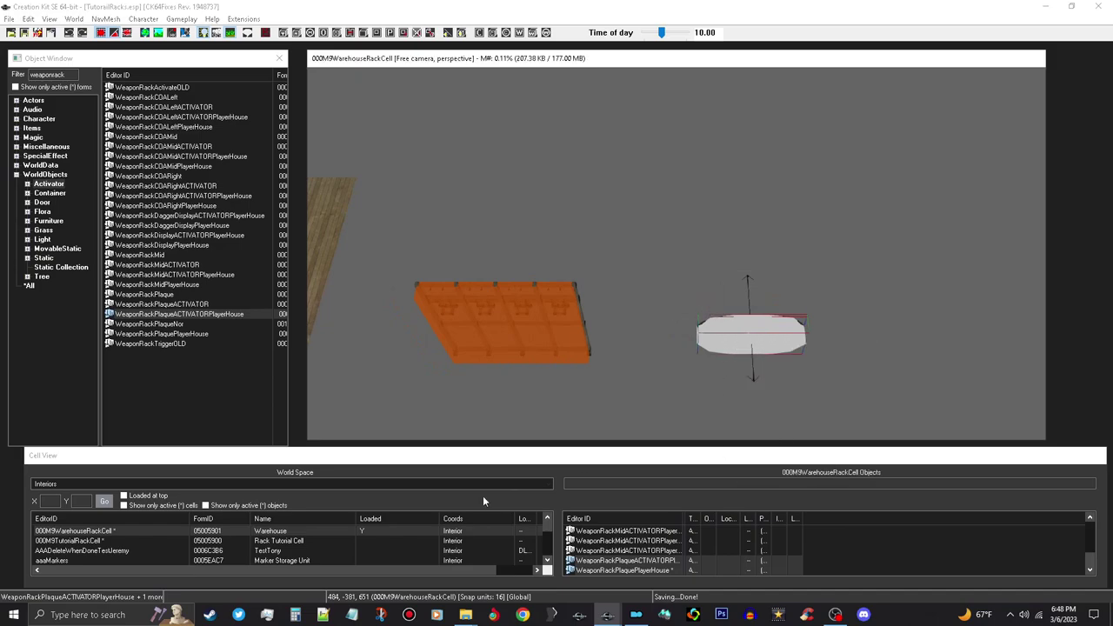
Load the 000M9TutorialRackCell interior and paste the plaque with its activator on the wooden wall above the orange weapon rack
click(292, 544)
double_click(292, 544)
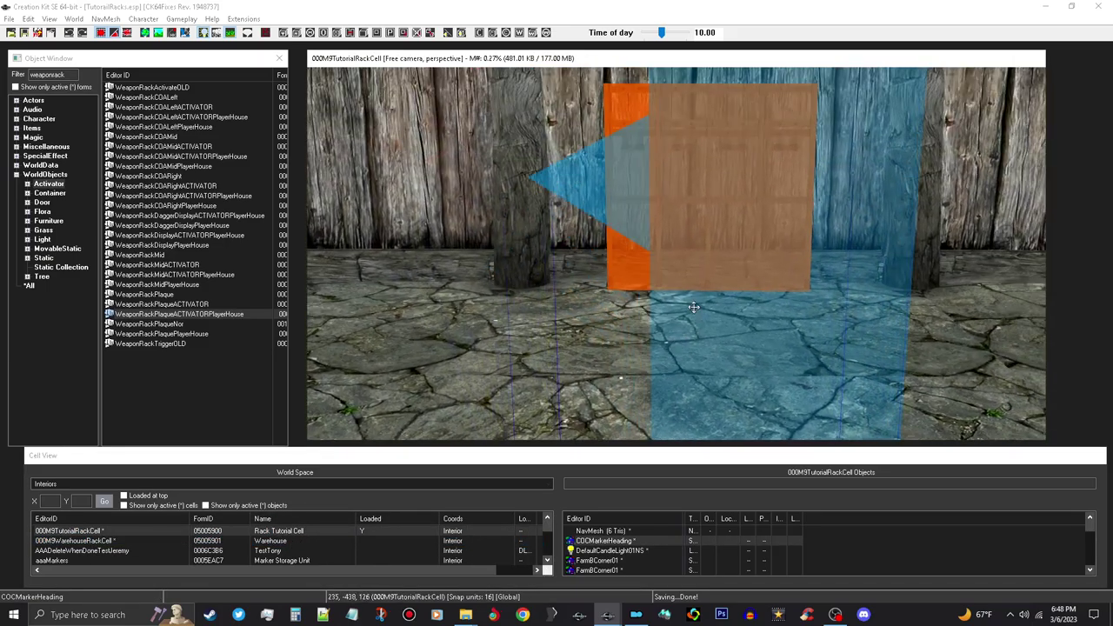
middle_drag(691, 294, 702, 344)
scroll(802, 183, up, 3)
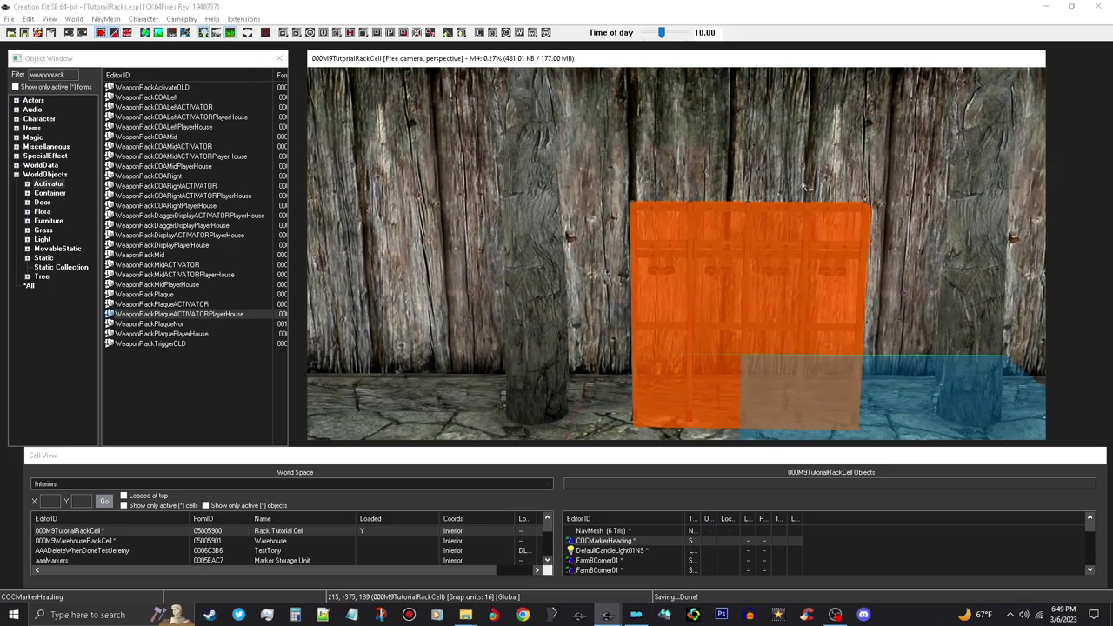
middle_drag(576, 246, 557, 261)
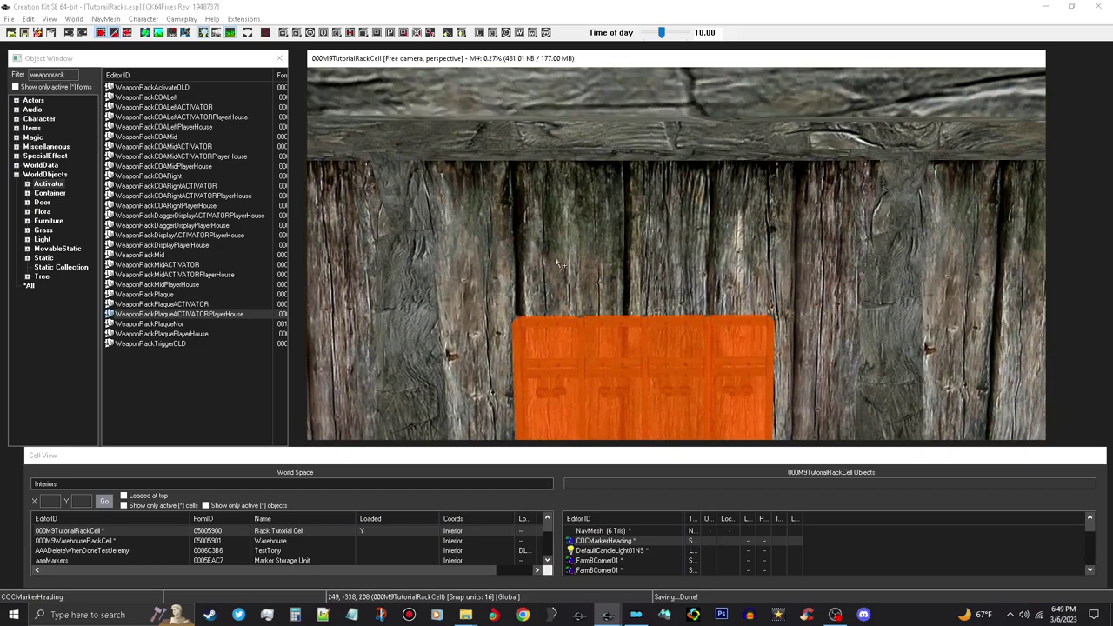
scroll(558, 261, up, 2)
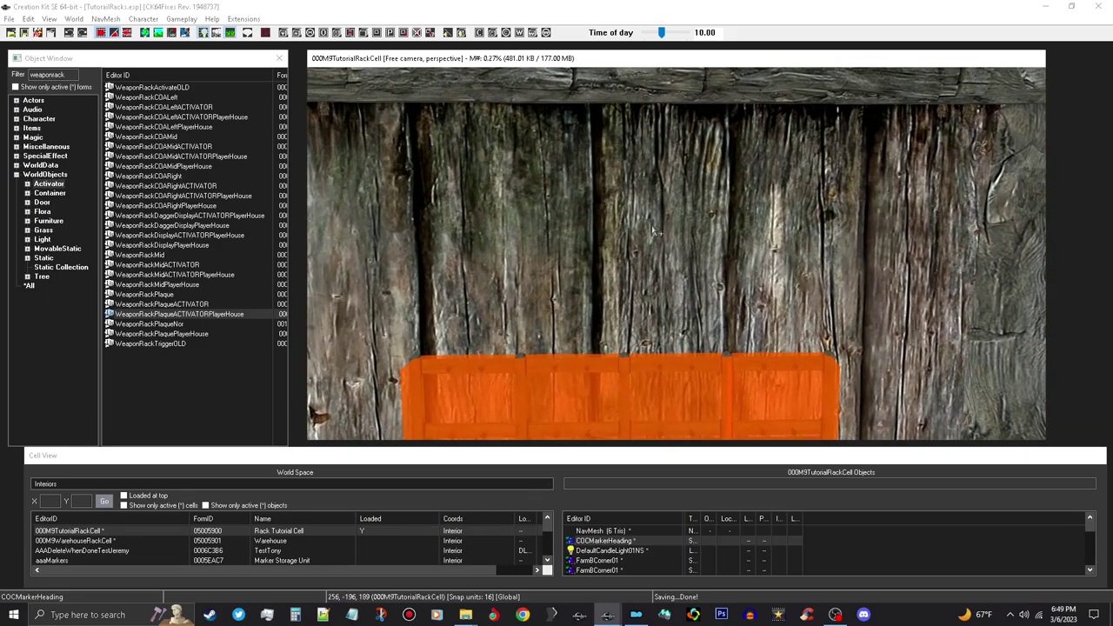
right_click(653, 231)
click(696, 281)
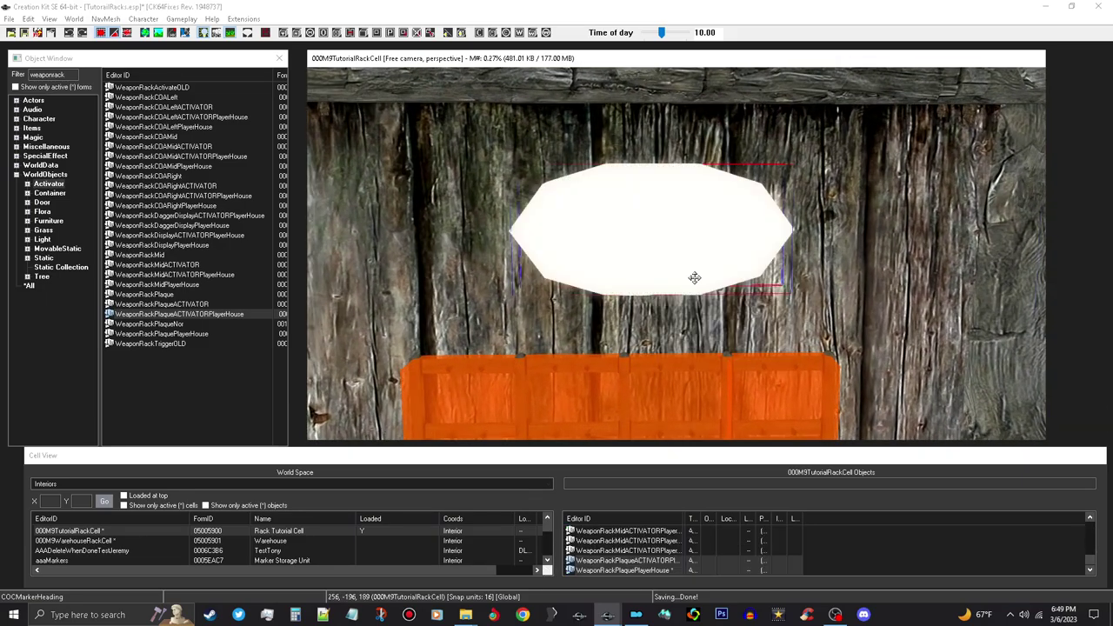
Hide the markers and adjust the depth of the plaque and its activator so the plaque sits against the wooden wall
key(m)
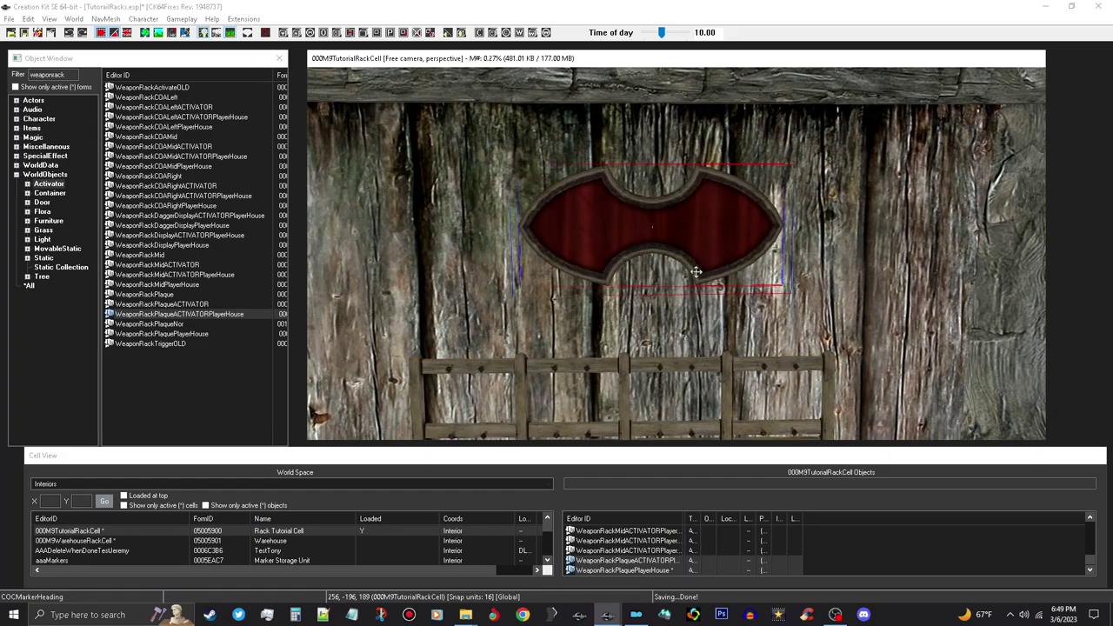
shift+middle_drag(683, 245, 745, 249)
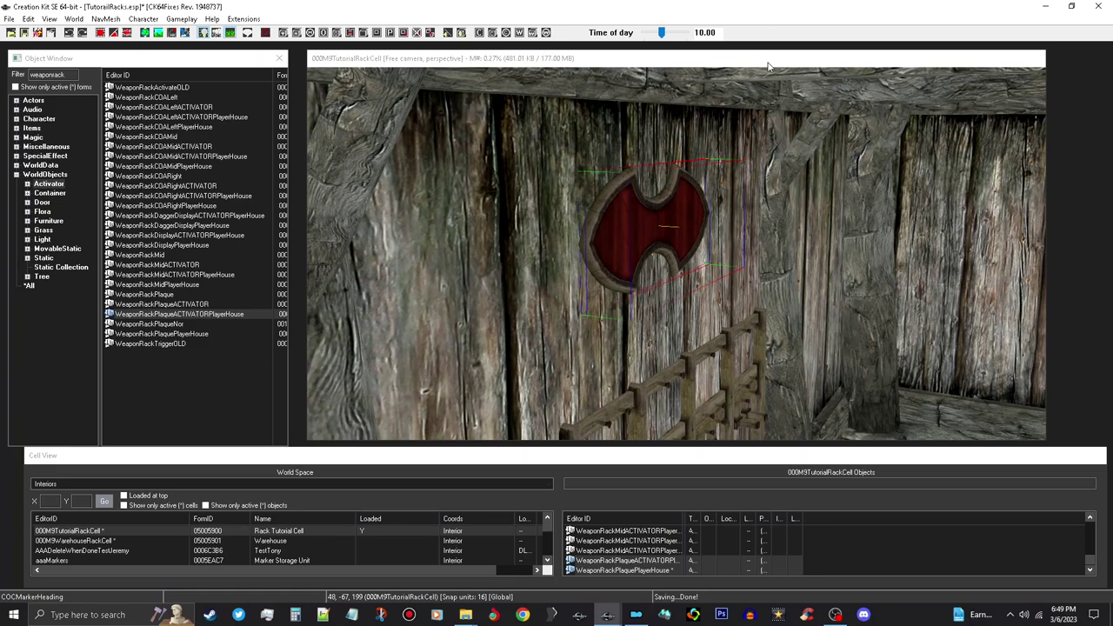
key(F4)
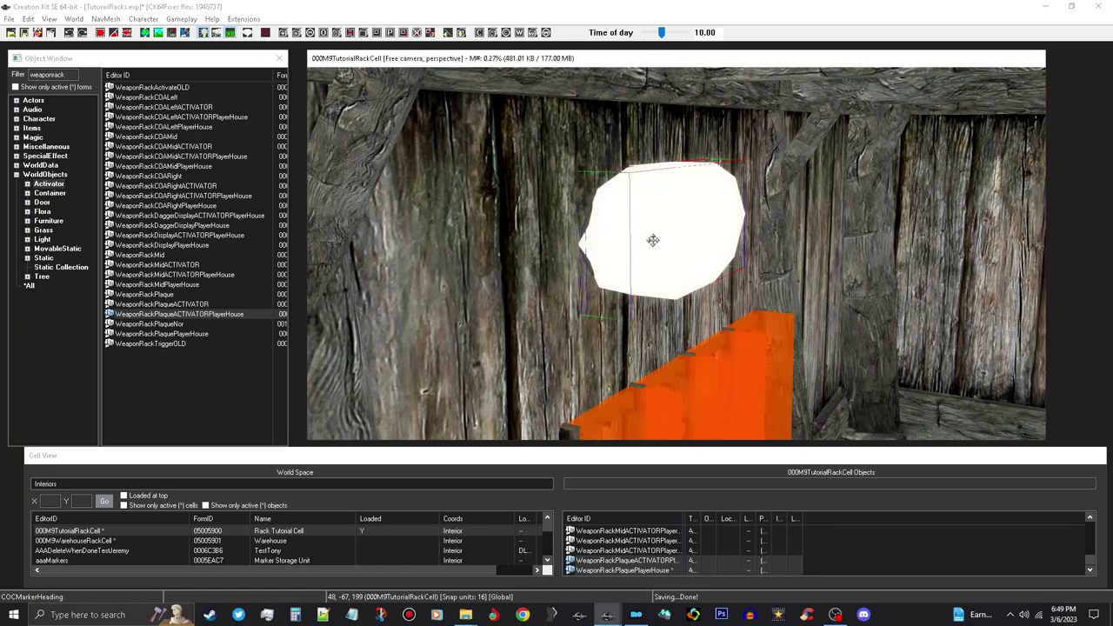
key(F4)
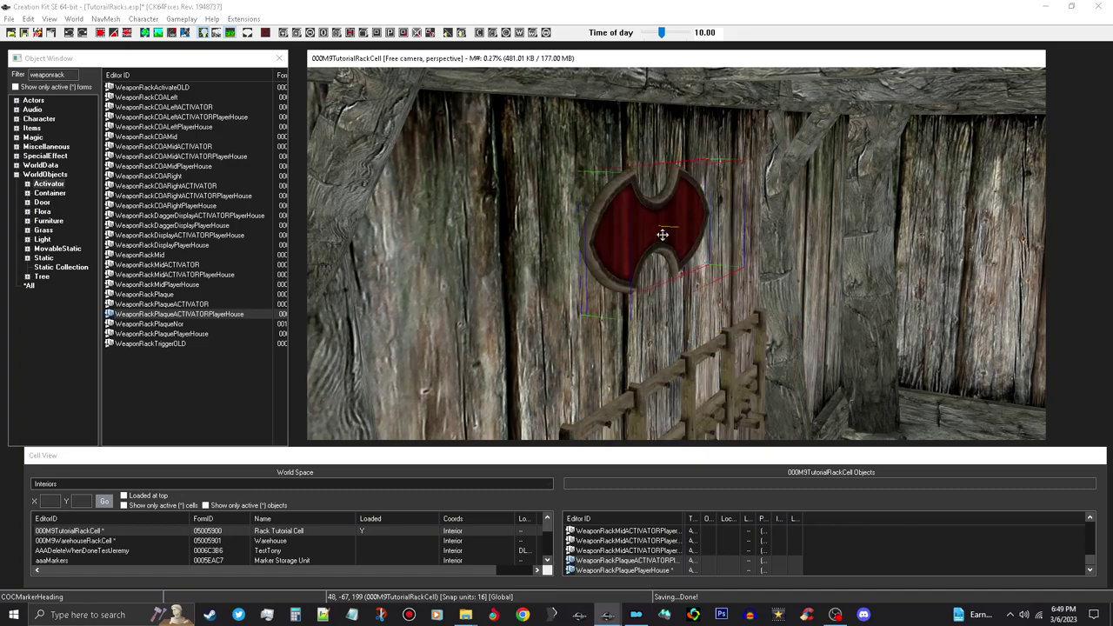
right_drag(665, 235, 669, 235)
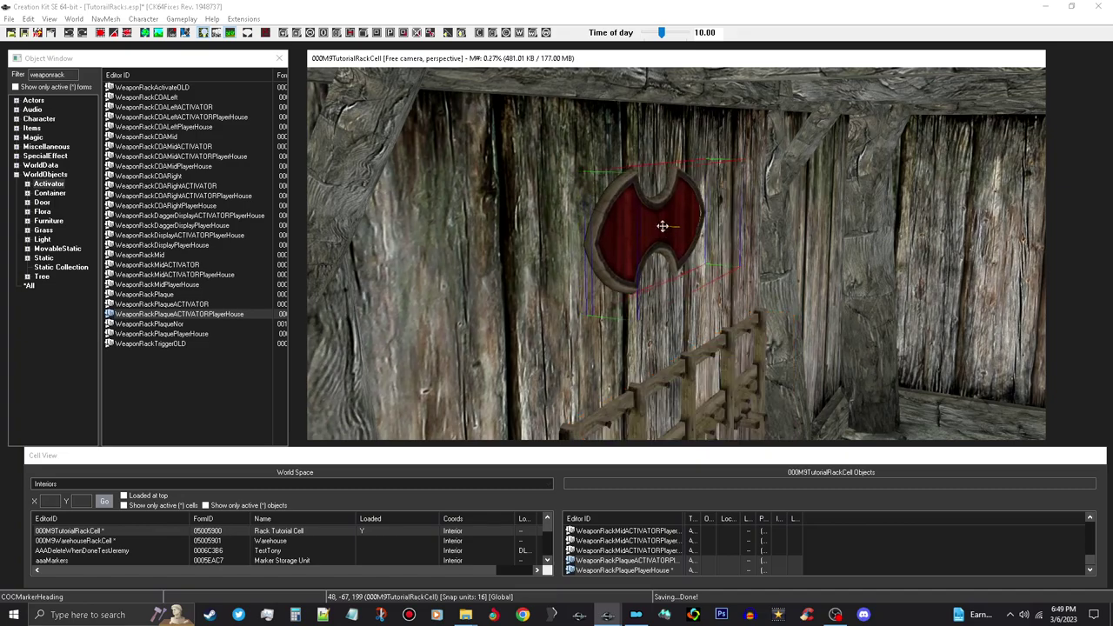
right_drag(664, 232, 670, 232)
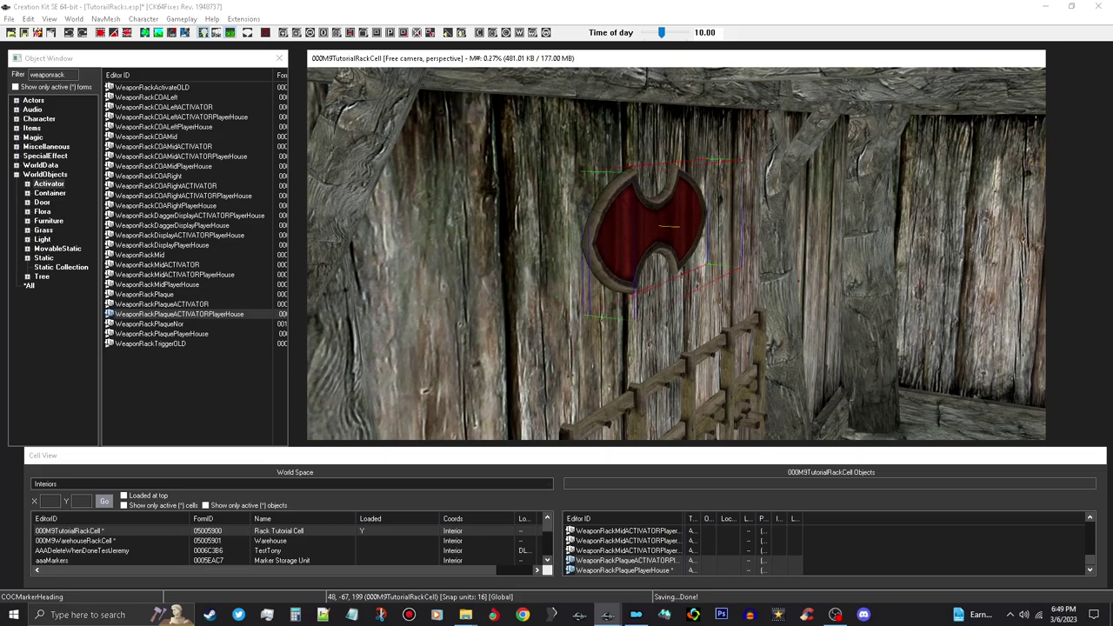
Shift the plaque together with its activator slightly along the Y axis for a closer fit against the wooden wall
shift+middle_drag(663, 219, 675, 221)
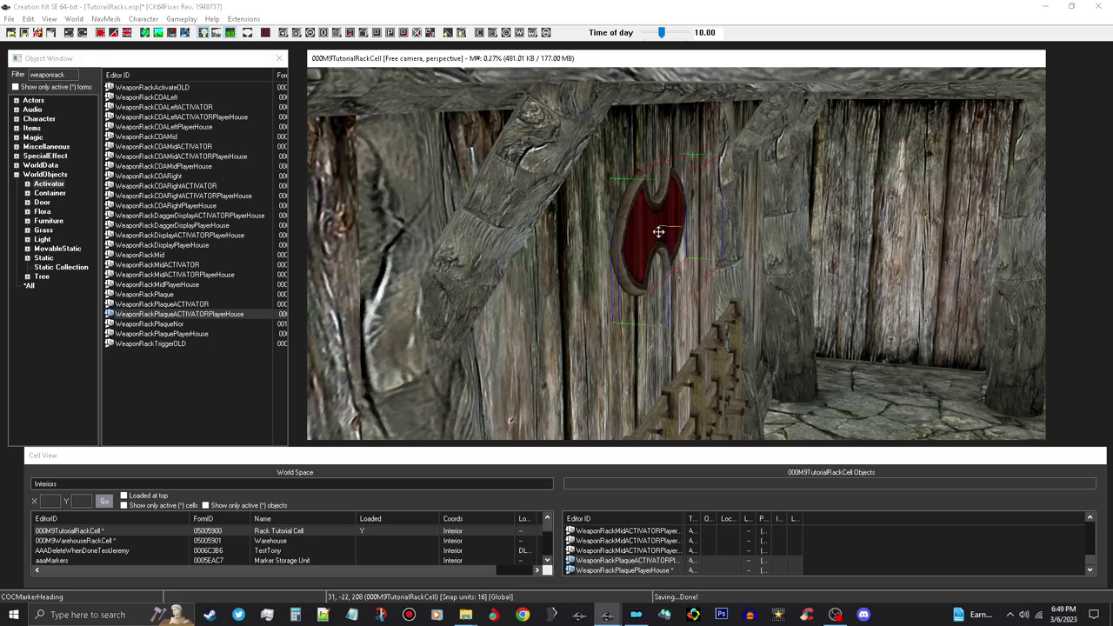
key(x)
key(c)
drag(658, 232, 663, 232)
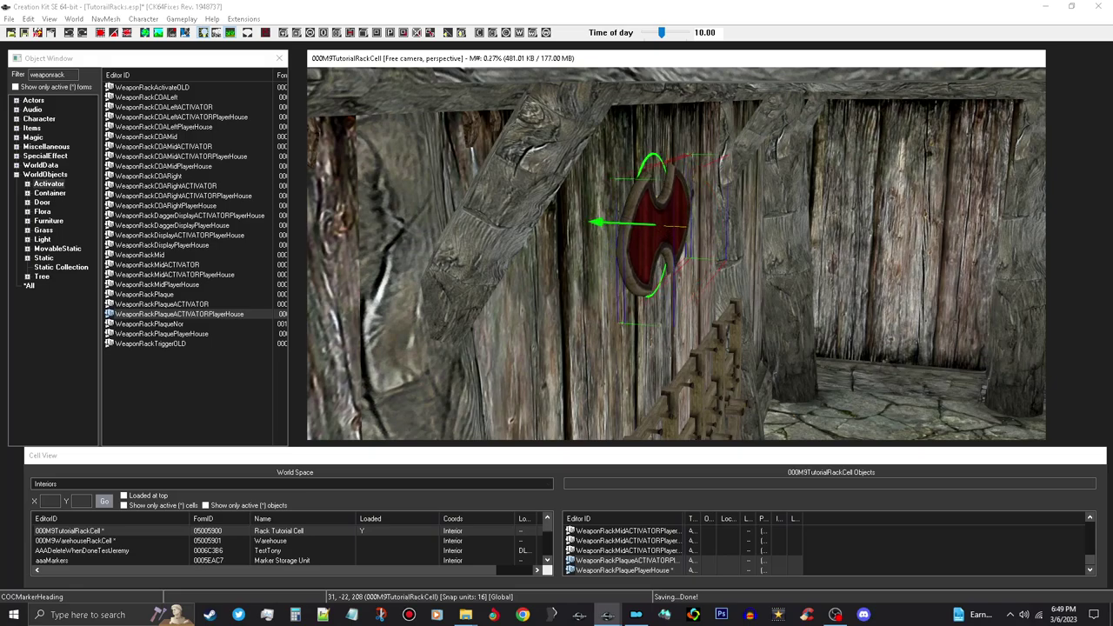
shift+middle_drag(684, 227, 566, 224)
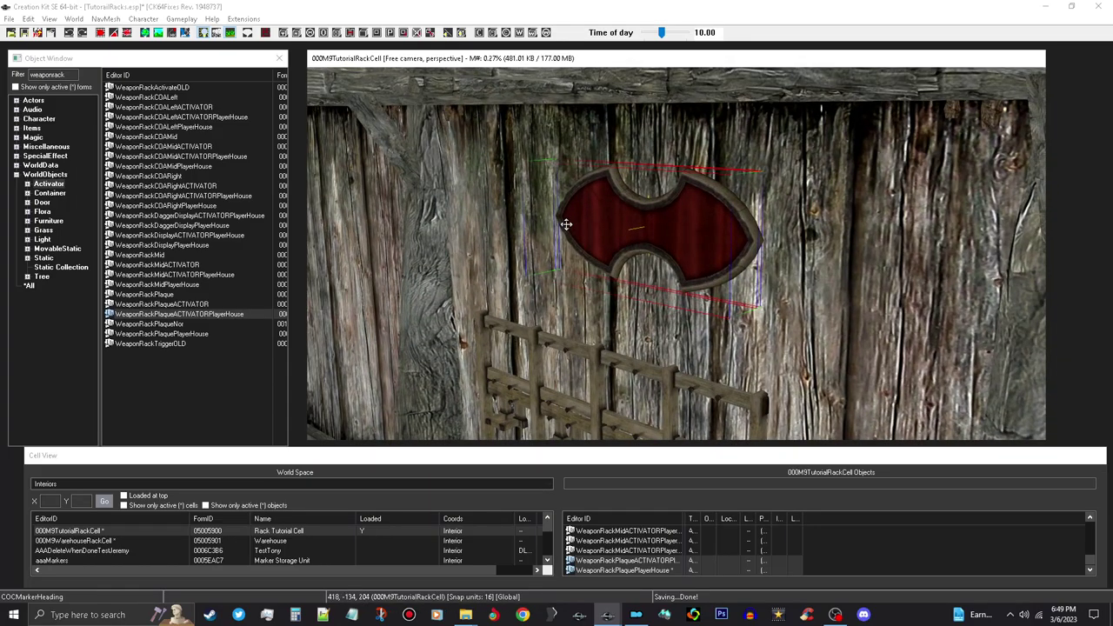
Compare the position and rotation values in the activator's reference data with those of the plaque
click(566, 224)
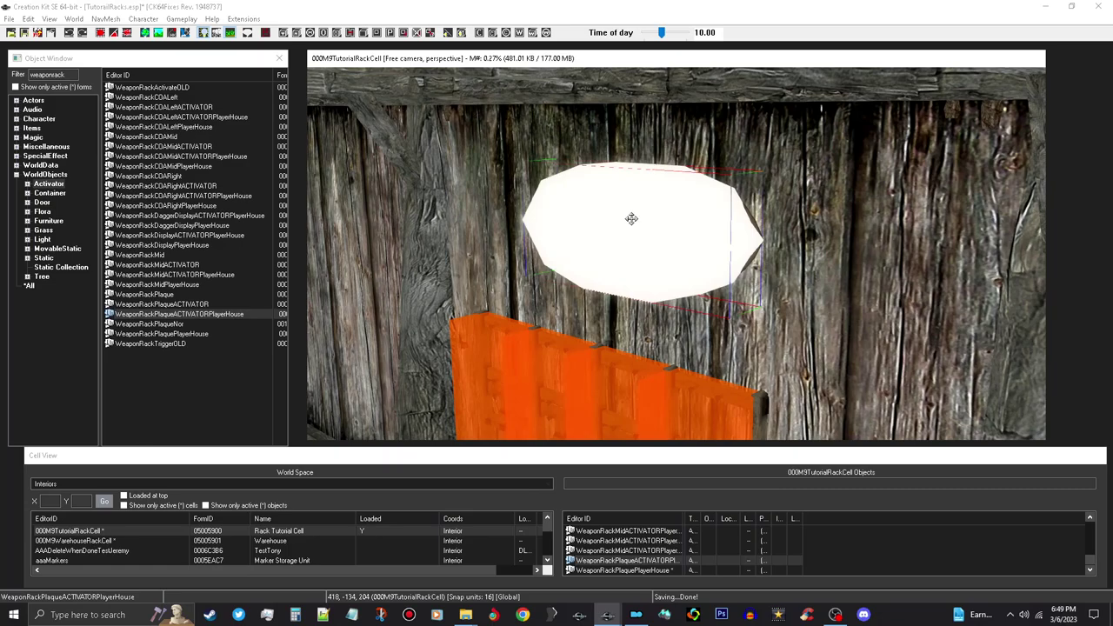
double_click(633, 225)
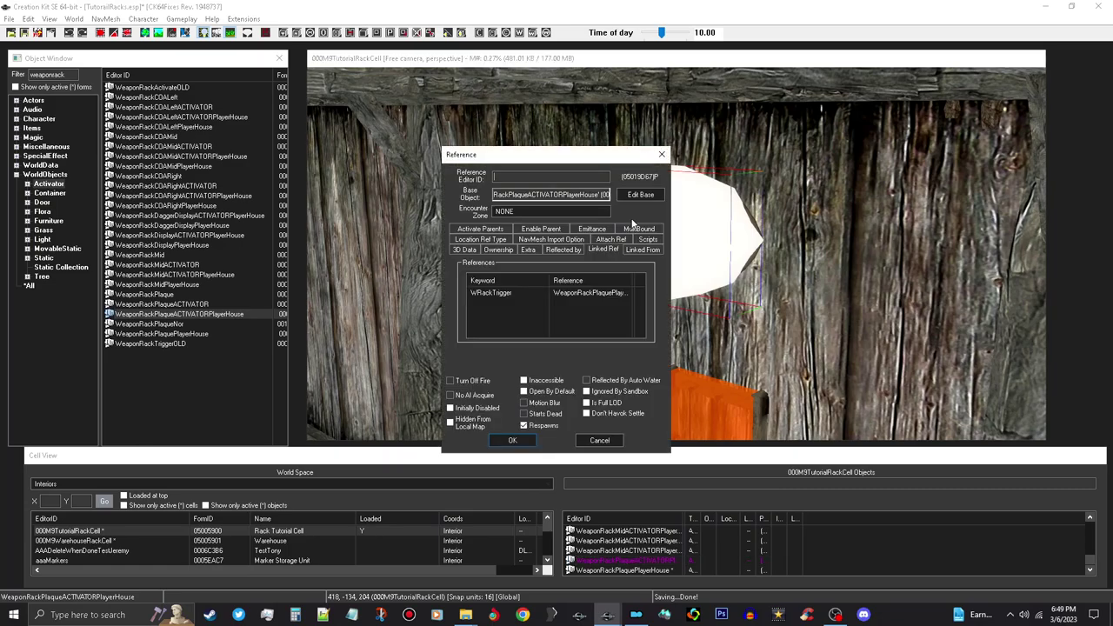
click(475, 249)
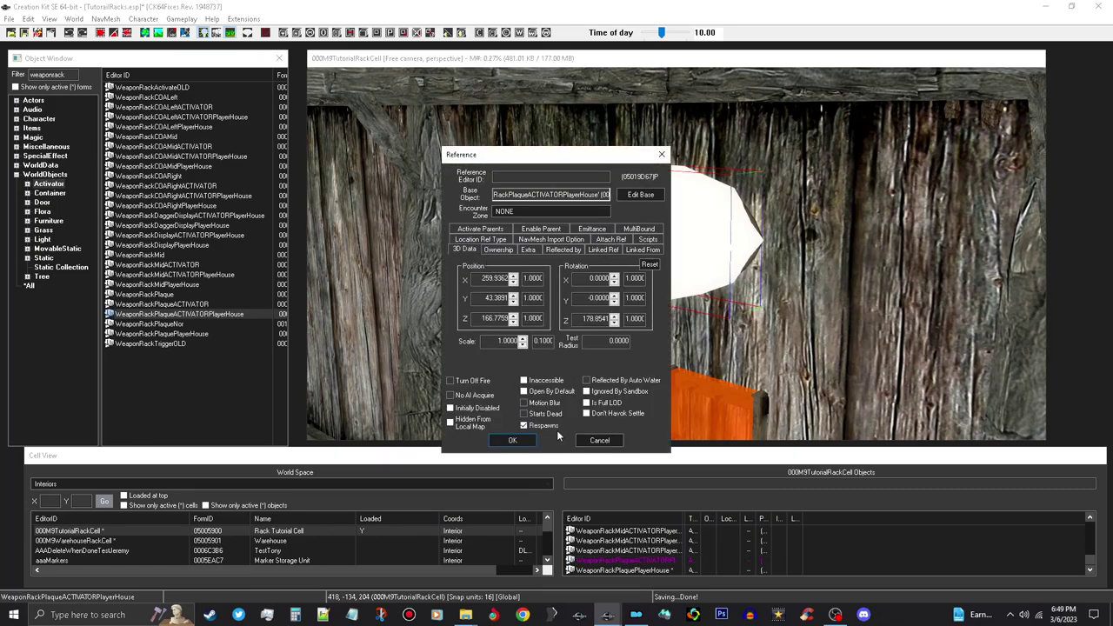
click(515, 440)
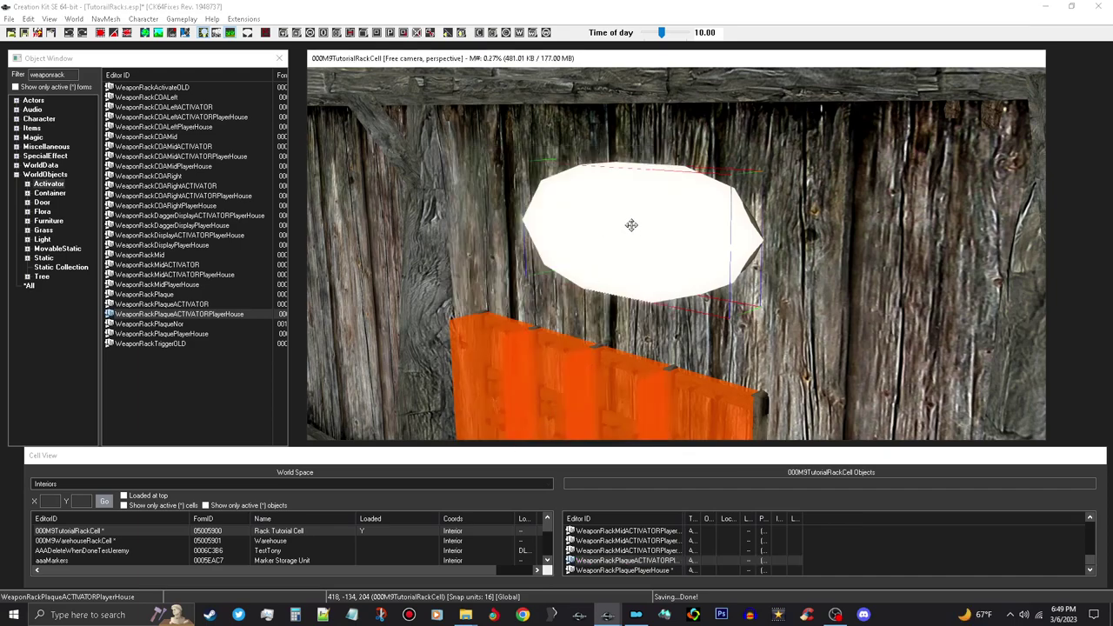
double_click(679, 231)
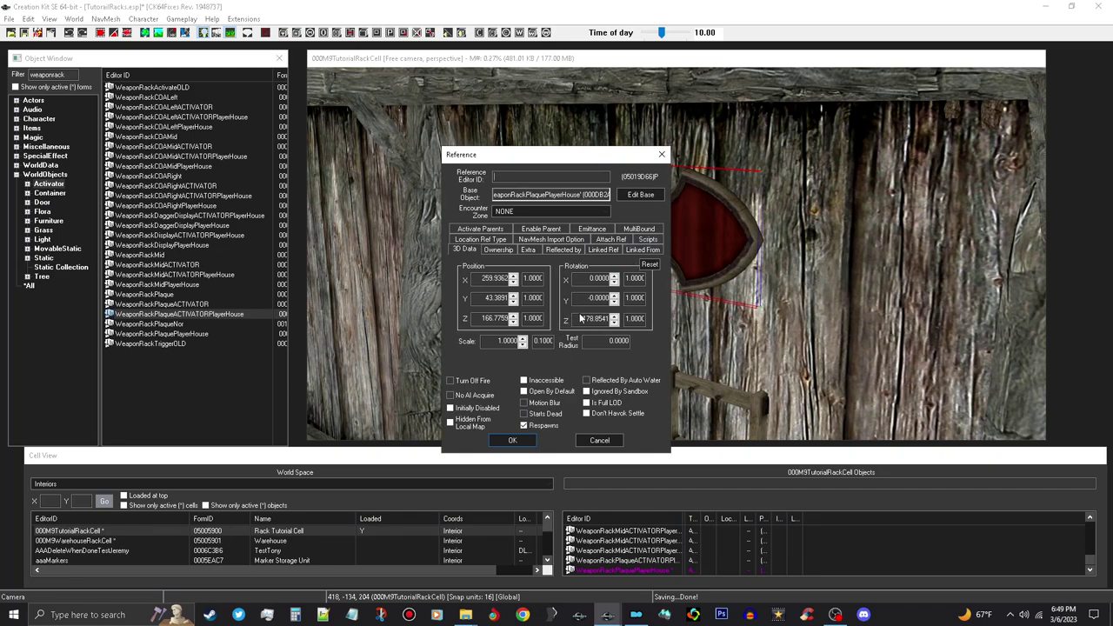
drag(577, 317, 626, 310)
click(609, 441)
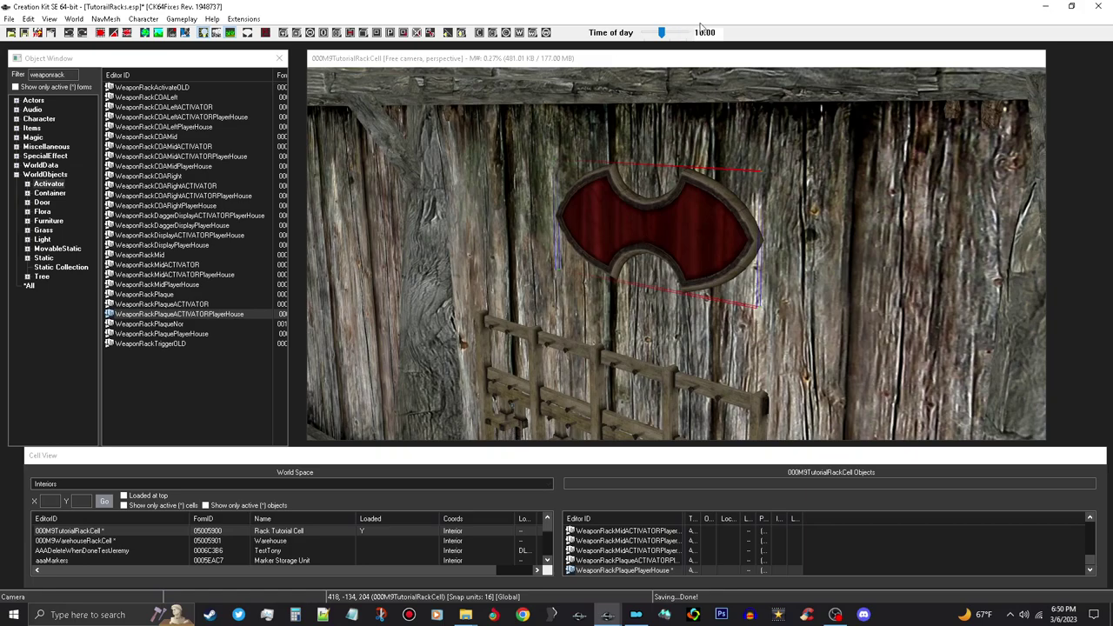
Show the markers again and load the 000M9WarehouseRackCell interior
click(752, 55)
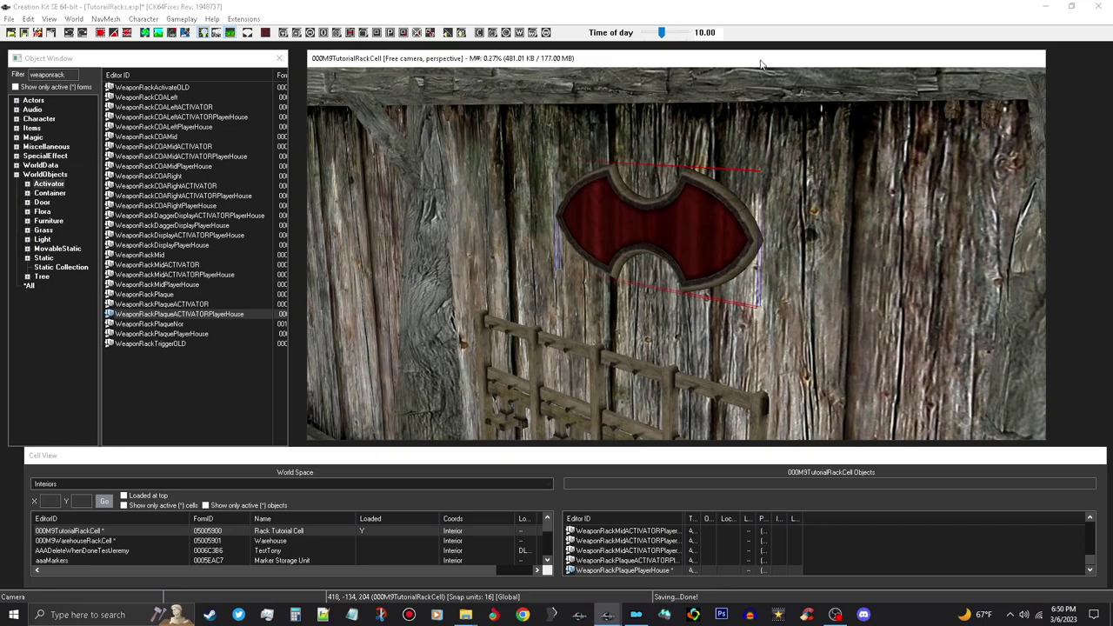
key(m)
shift+middle_drag(644, 260, 655, 261)
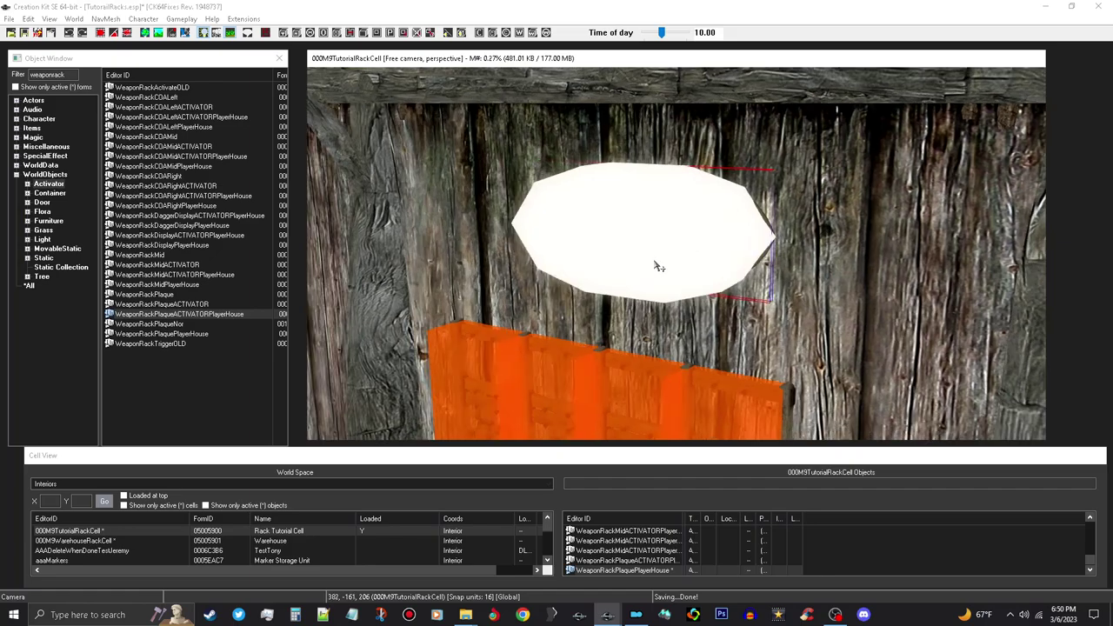
click(278, 543)
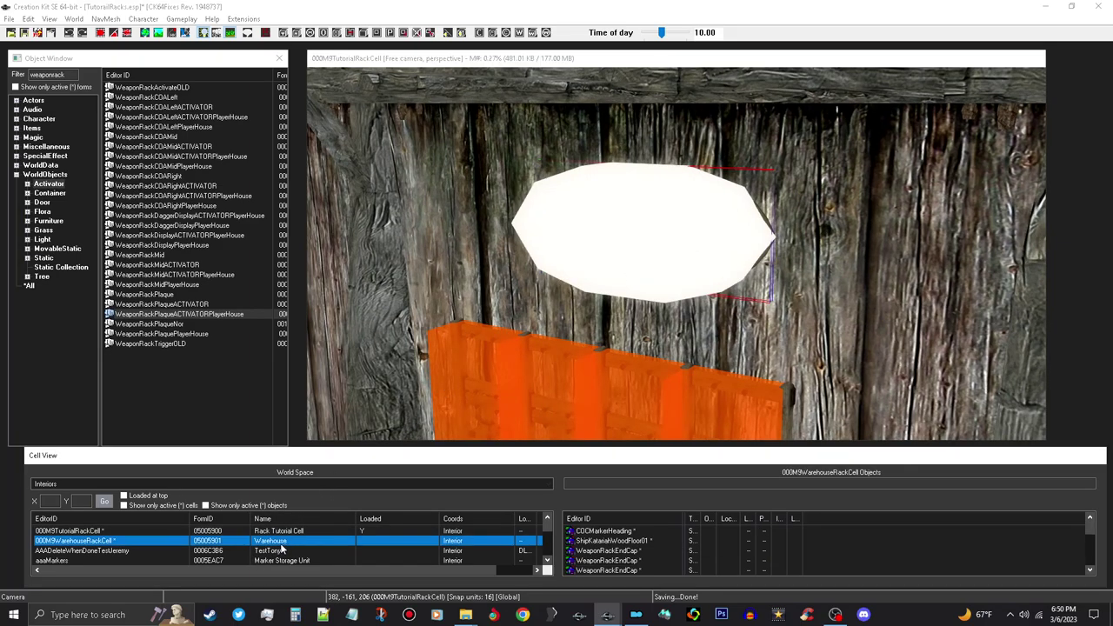
double_click(280, 542)
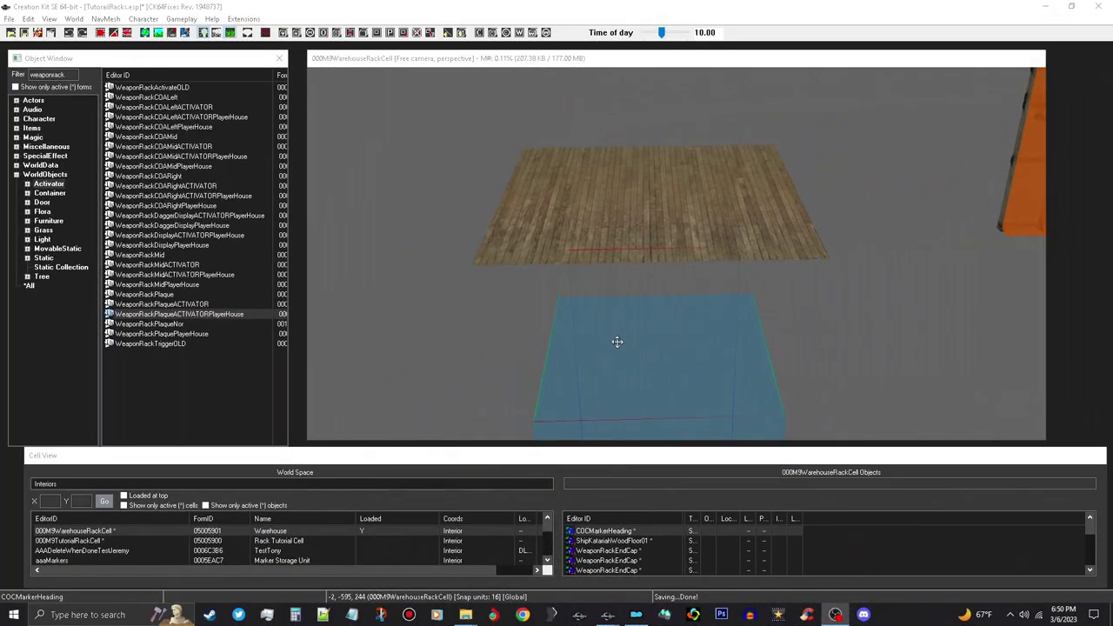
click(617, 342)
scroll(617, 341, down, 4)
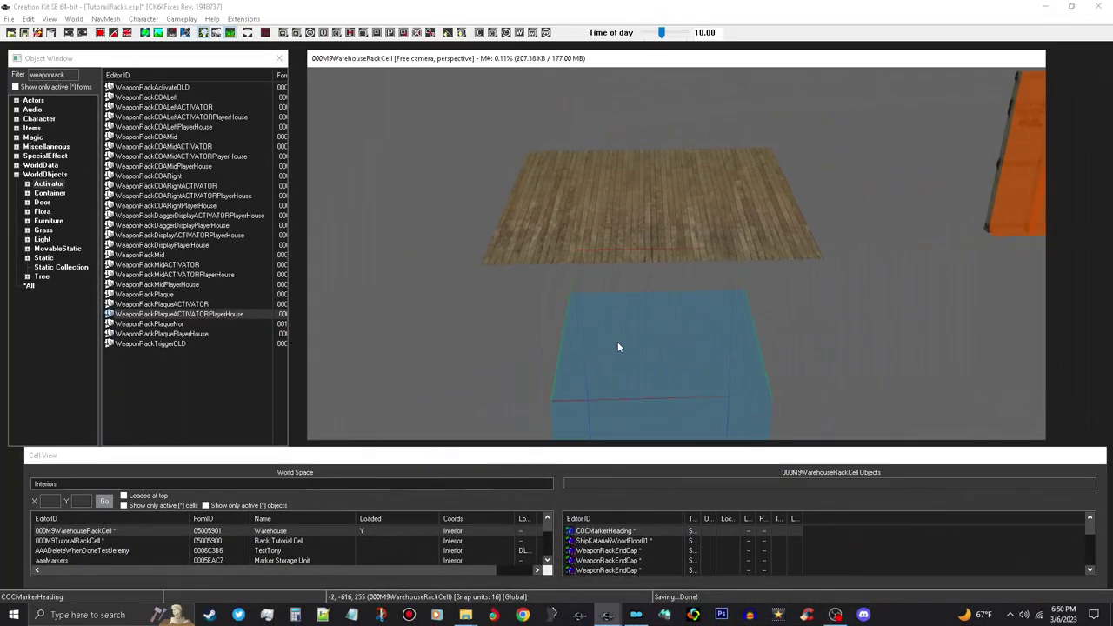
middle_drag(621, 347, 609, 318)
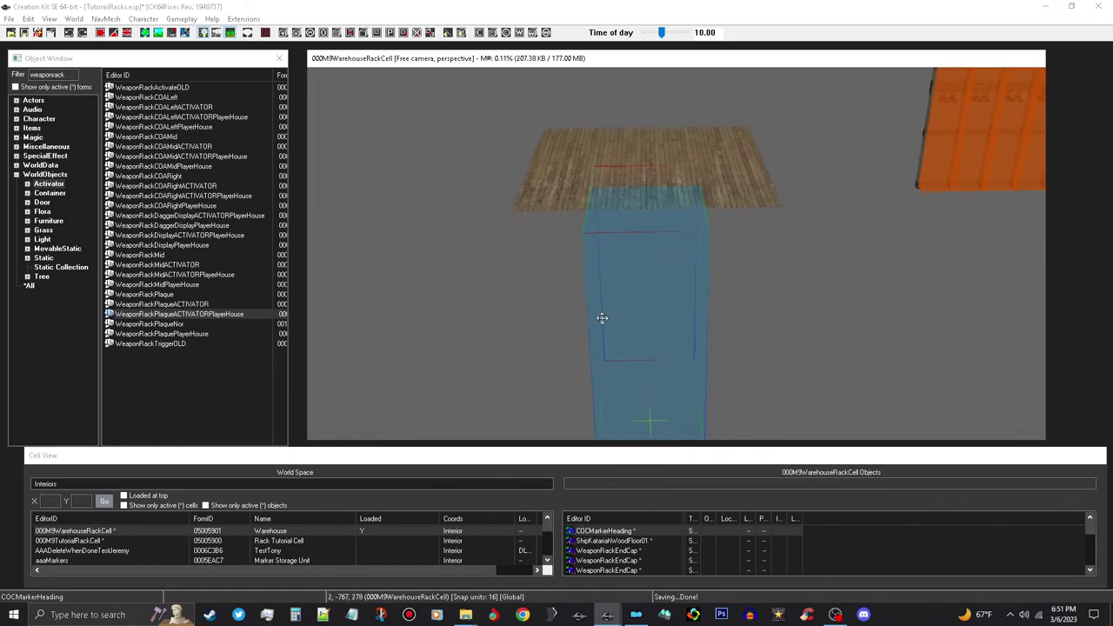
Preview the WeaponRackCOARightACTIVATORPlayerHouse model
click(227, 196)
right_click(227, 197)
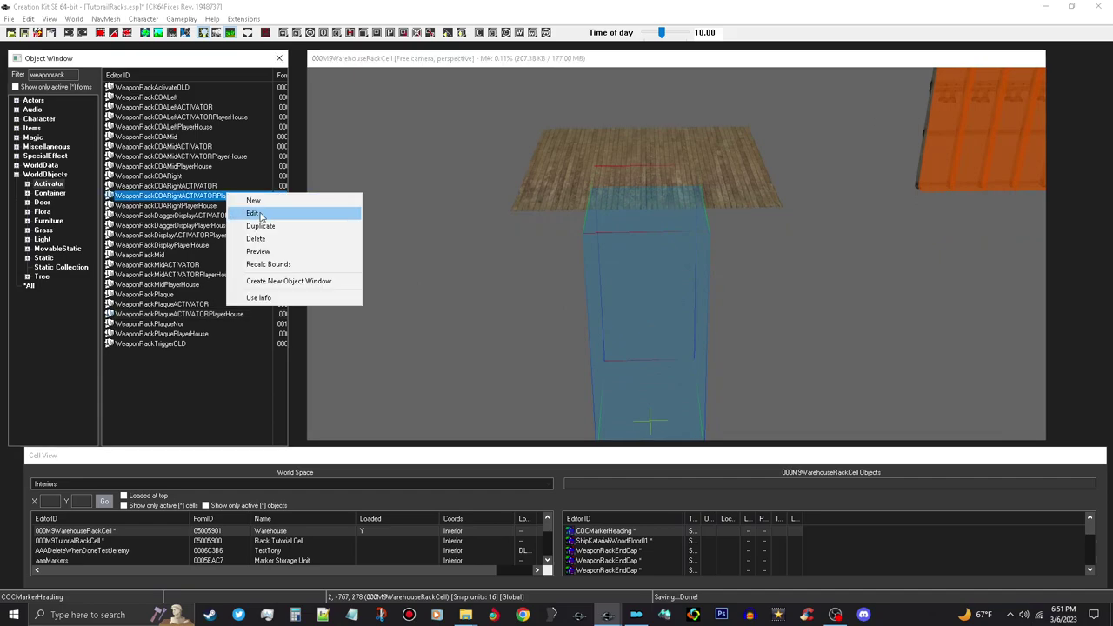
click(260, 253)
drag(800, 194, 810, 228)
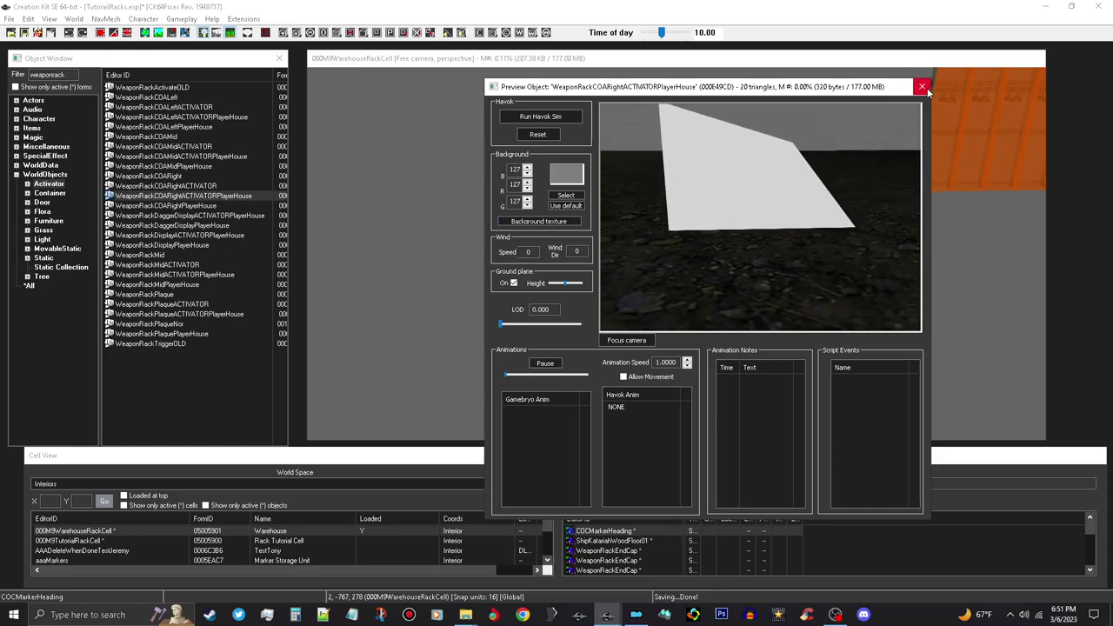
click(922, 86)
Preview the WeaponRackCOARightPlayerHouse model
click(206, 186)
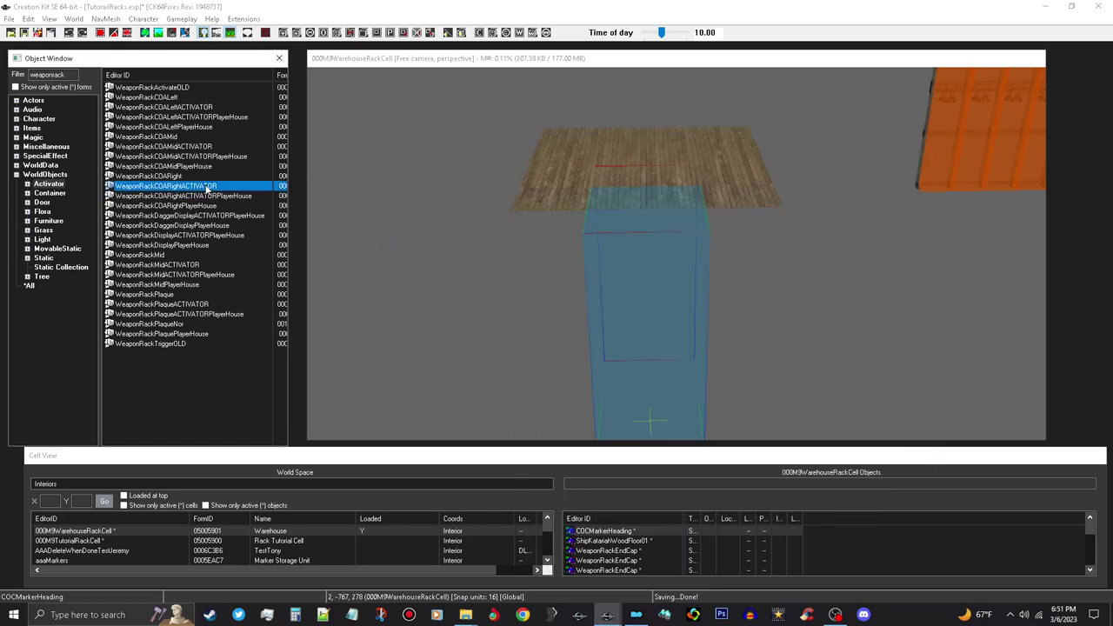
click(213, 207)
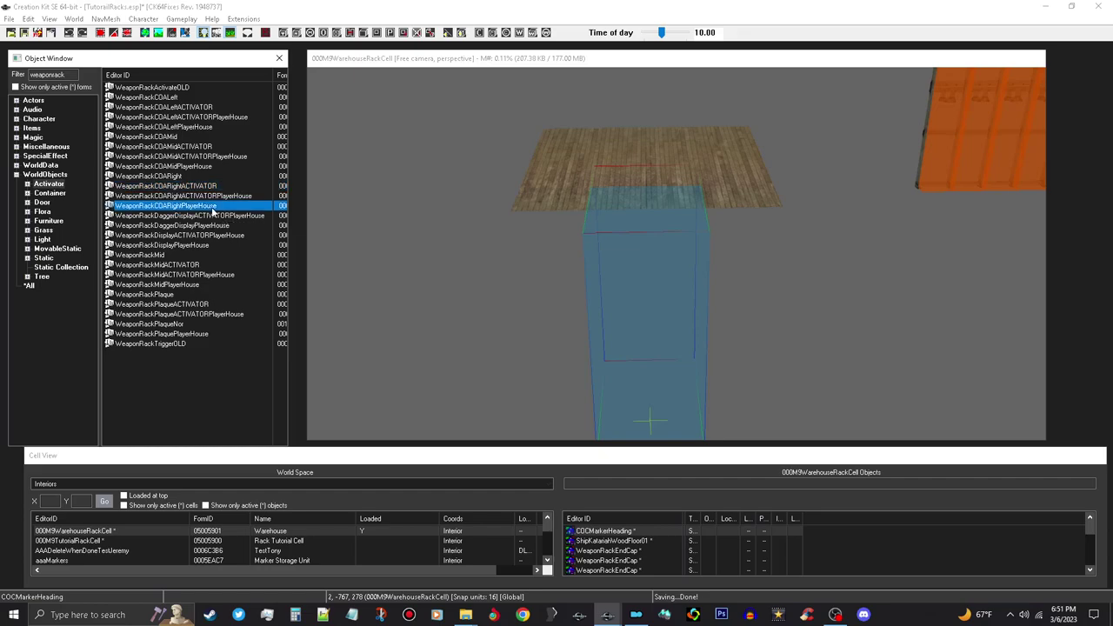
right_click(212, 211)
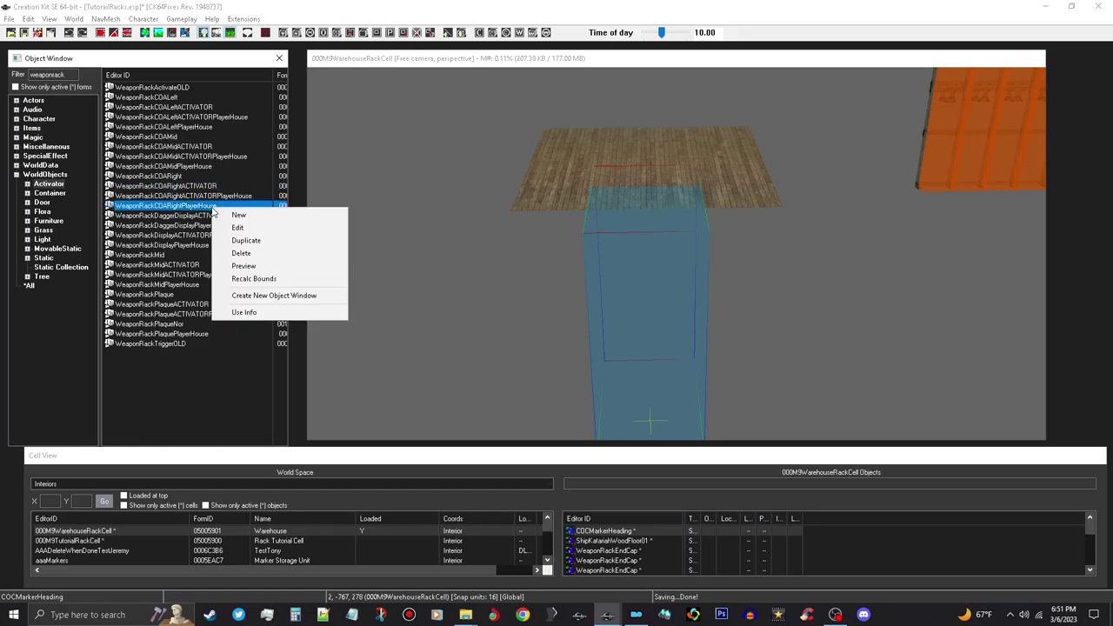
click(244, 266)
mouse_move(818, 186)
mouse_down()
mouse_move(805, 209)
mouse_move(786, 197)
mouse_move(821, 205)
mouse_up()
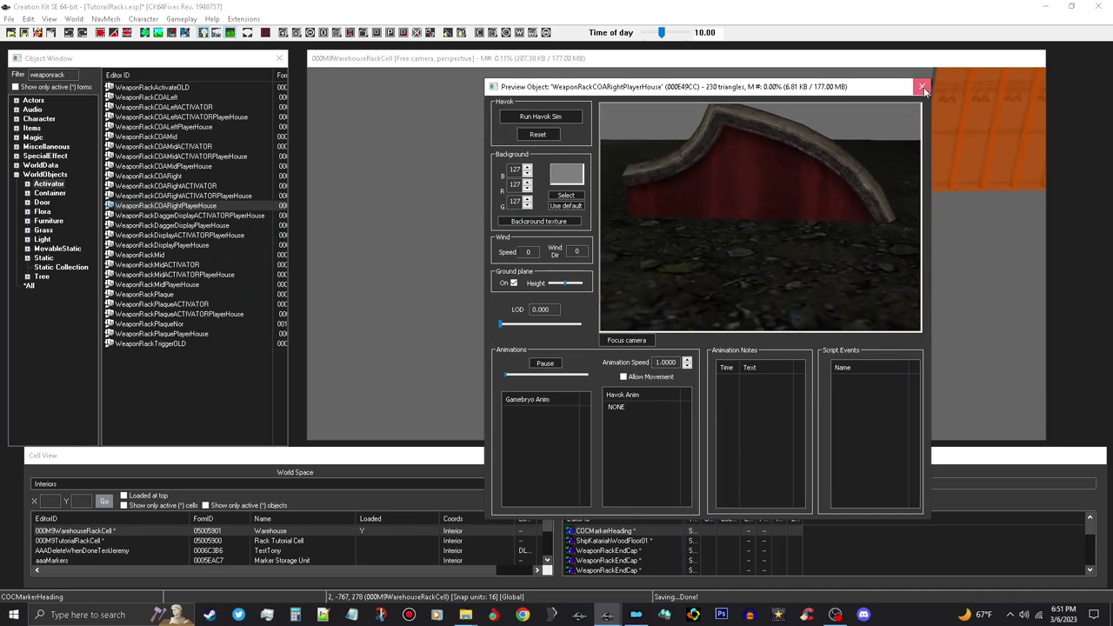
click(923, 86)
Place WeaponRackCOARightPlayerHouse in the warehouse cell and move it into empty space away from the blue marker box
drag(198, 208, 696, 275)
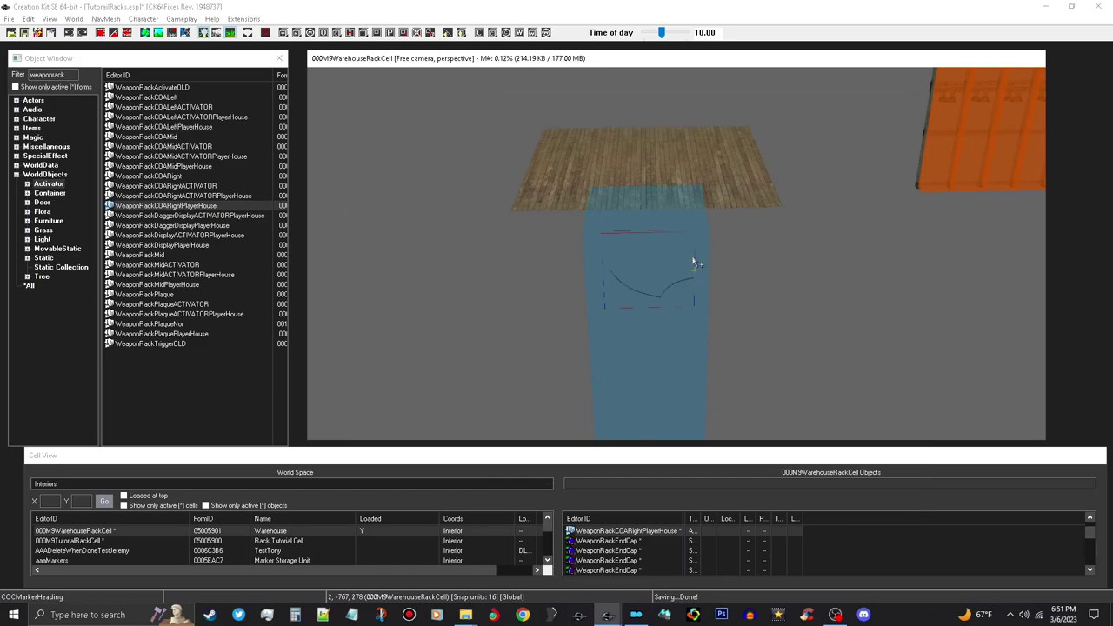
shift+middle_drag(672, 262, 850, 295)
scroll(840, 275, up, 4)
click(850, 295)
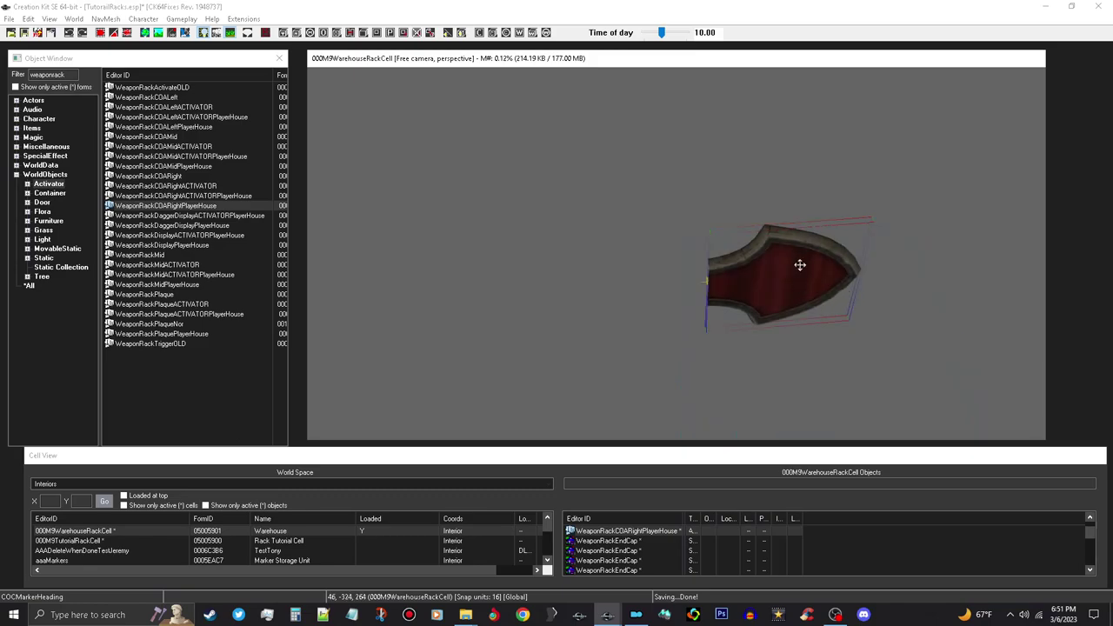
drag(800, 265, 479, 254)
Turn on grid snapping and move the right plaque piece so it snaps to the grid
click(102, 32)
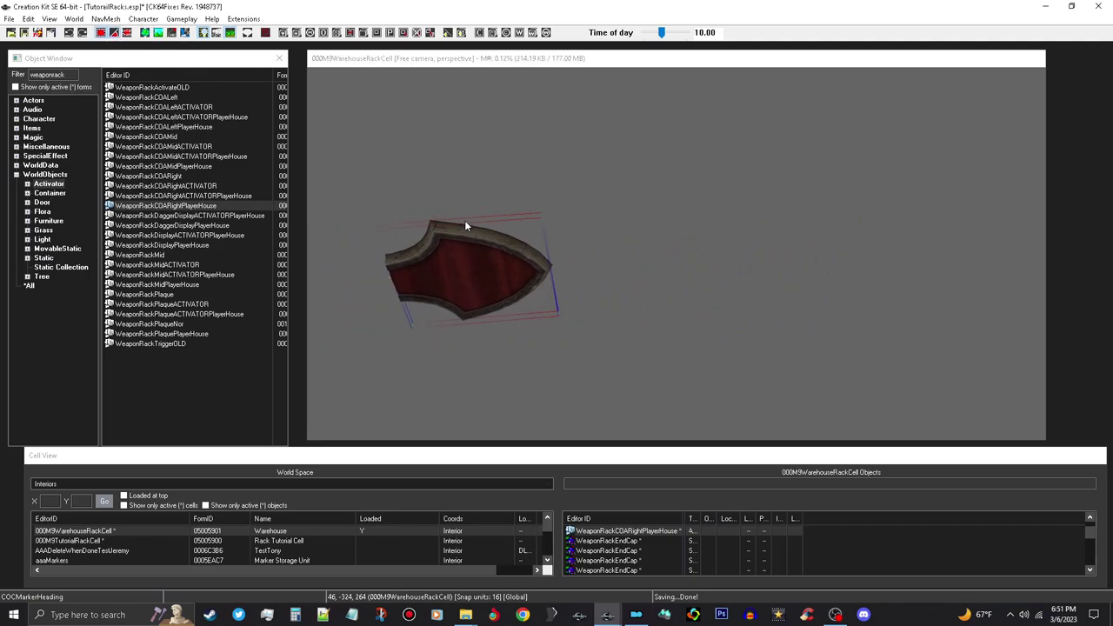
drag(510, 273, 539, 244)
middle_drag(549, 237, 579, 241)
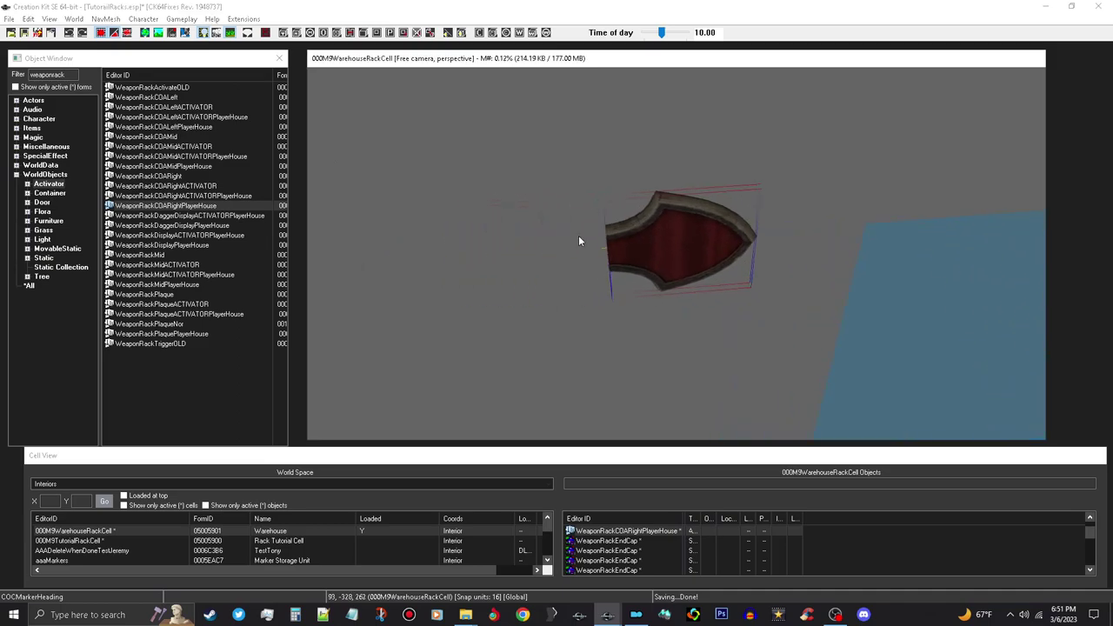
scroll(592, 227, up, 2)
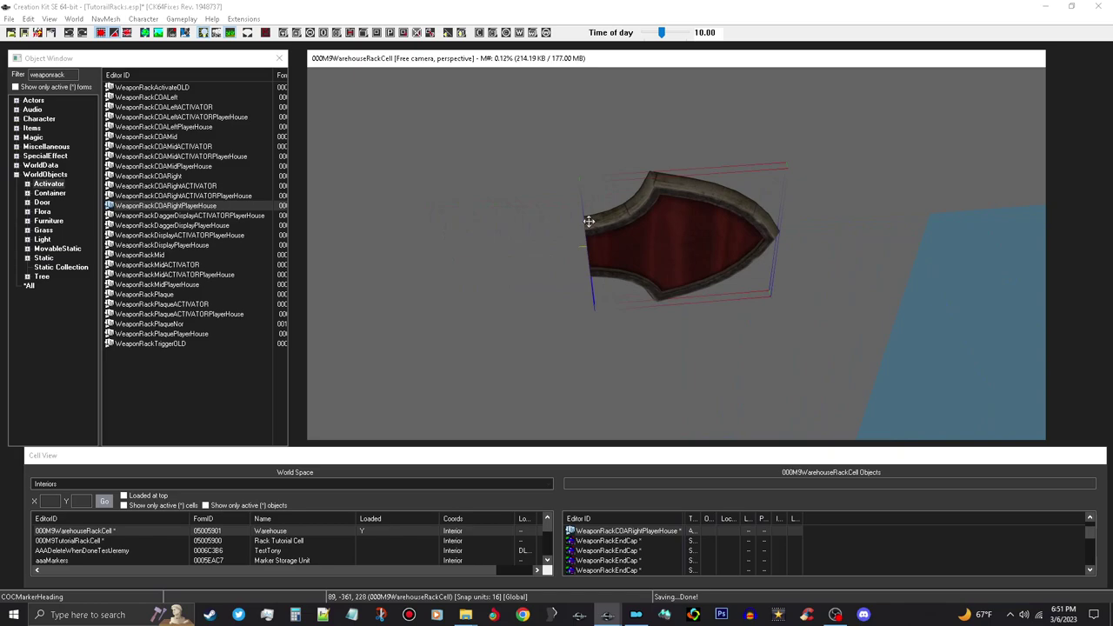
Preview the WeaponRackCOAMidPlayerHouse model
click(209, 166)
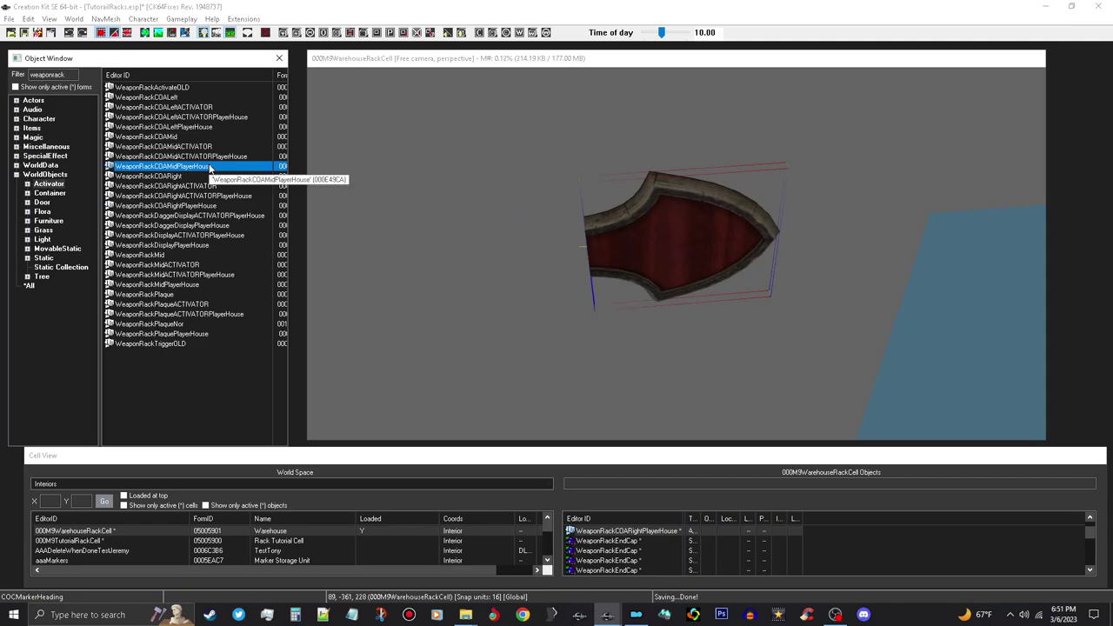
right_click(208, 167)
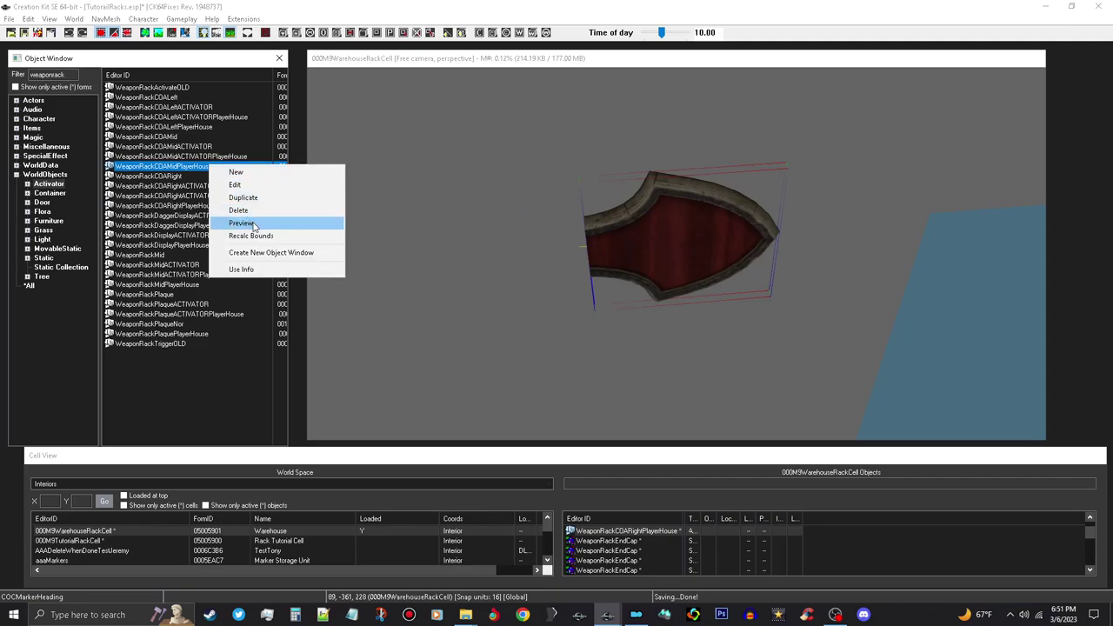
click(242, 223)
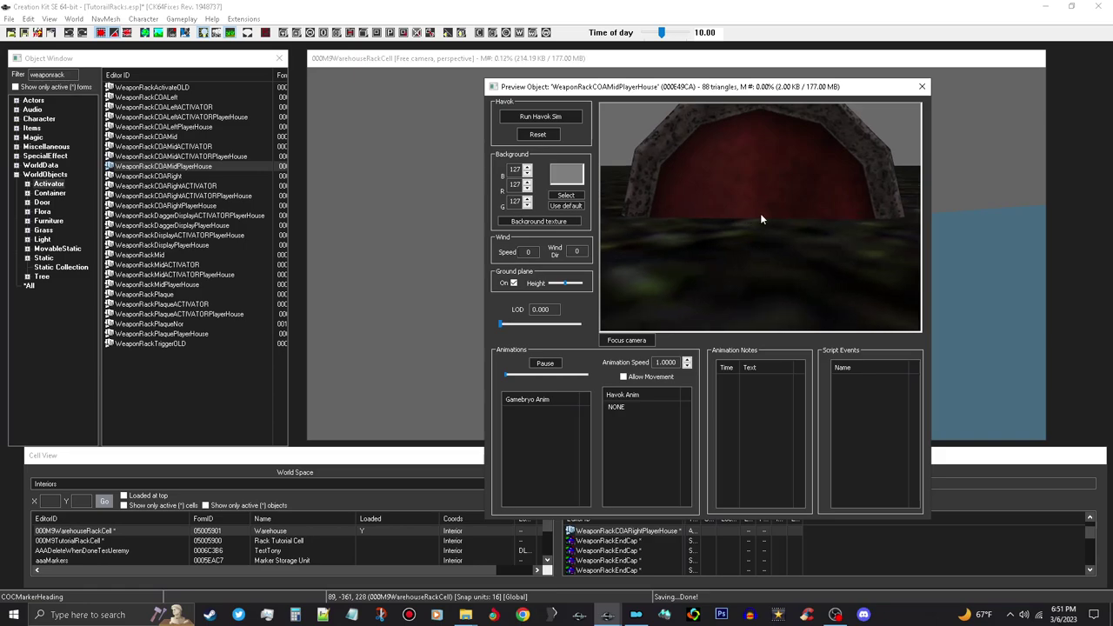
click(922, 86)
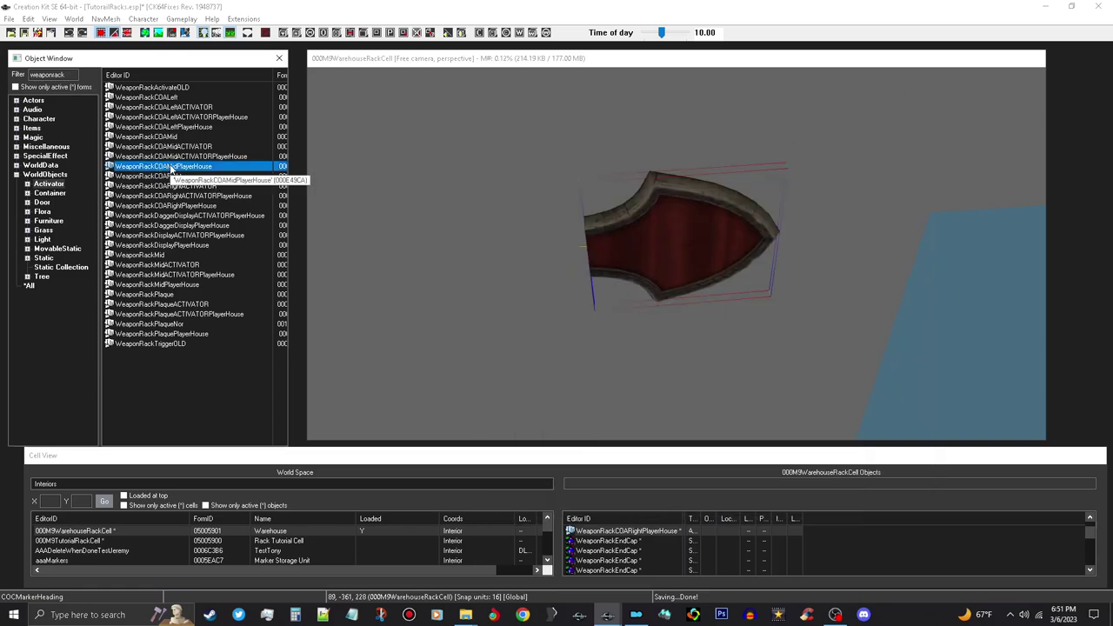
Place WeaponRackCOAMidPlayerHouse at the right piece's inner edge and join WeaponRackCOALeftPlayerHouse to it to form the full plaque
mouse_move(594, 251)
mouse_down()
mouse_move(604, 252)
mouse_move(591, 259)
mouse_up()
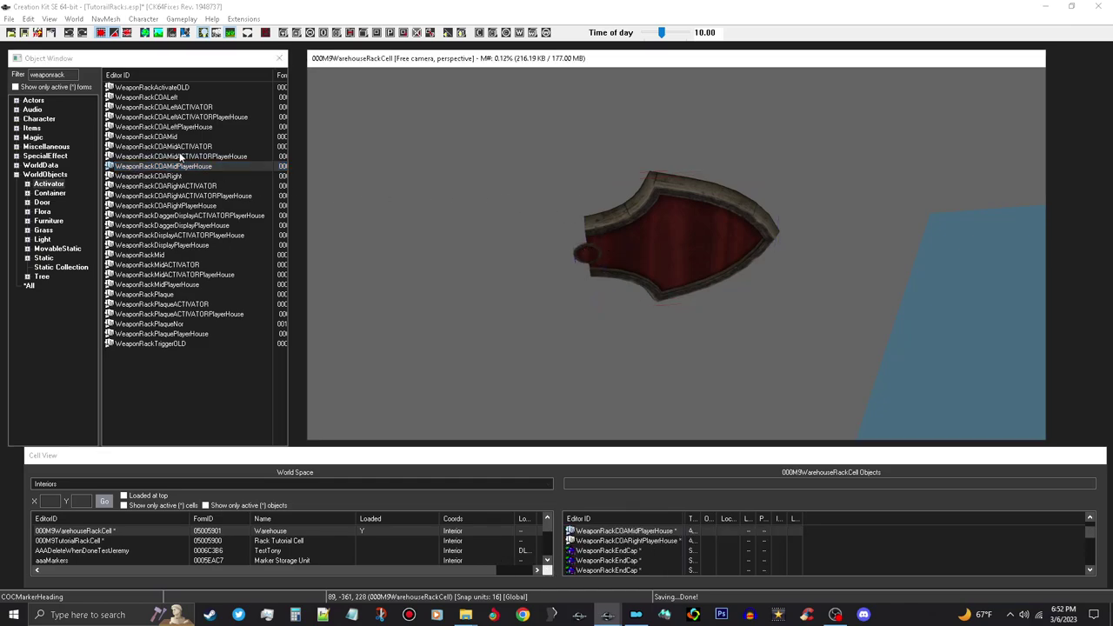
drag(200, 128, 564, 254)
scroll(642, 240, down, 4)
Select the left, mid and right plaque pieces together and move them farther from the blue marker box
drag(467, 159, 787, 324)
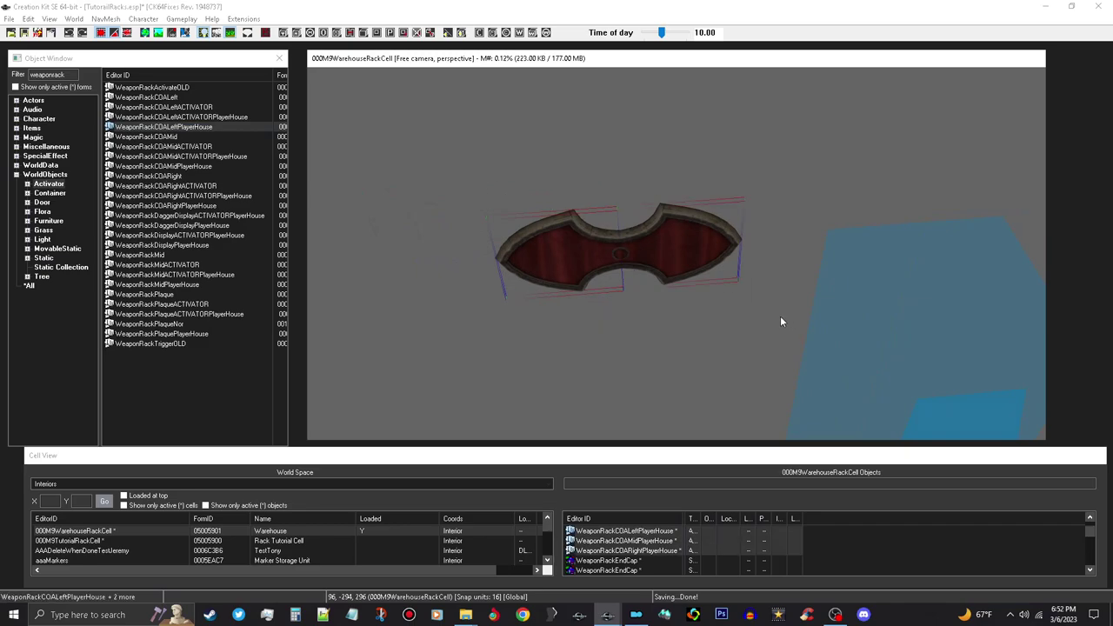
drag(695, 252, 564, 201)
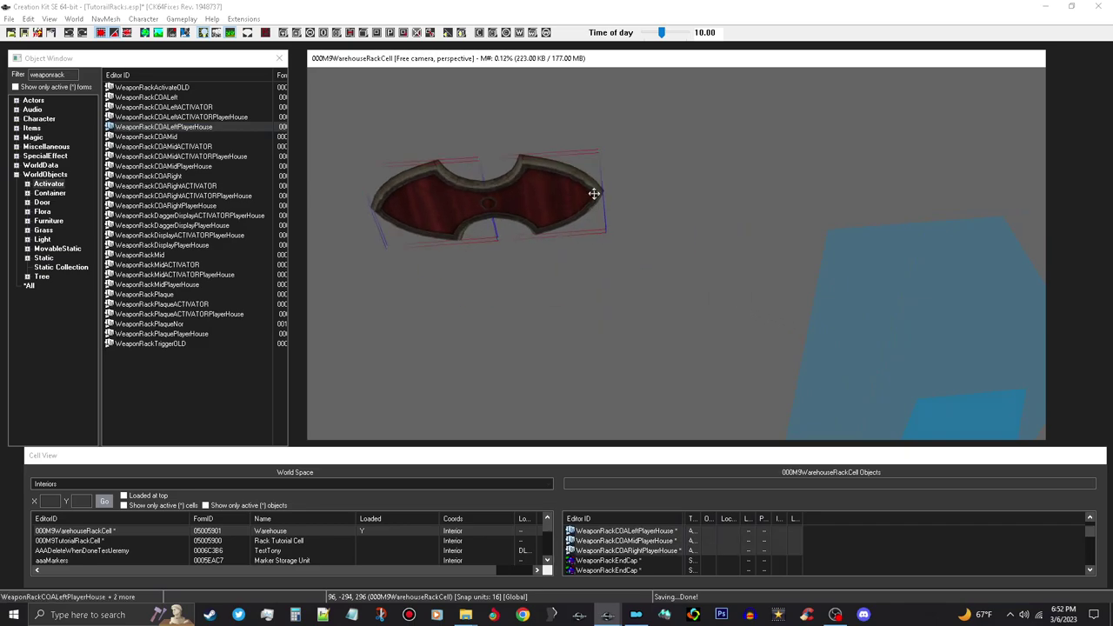
shift+middle_drag(549, 214, 596, 202)
scroll(601, 199, up, 3)
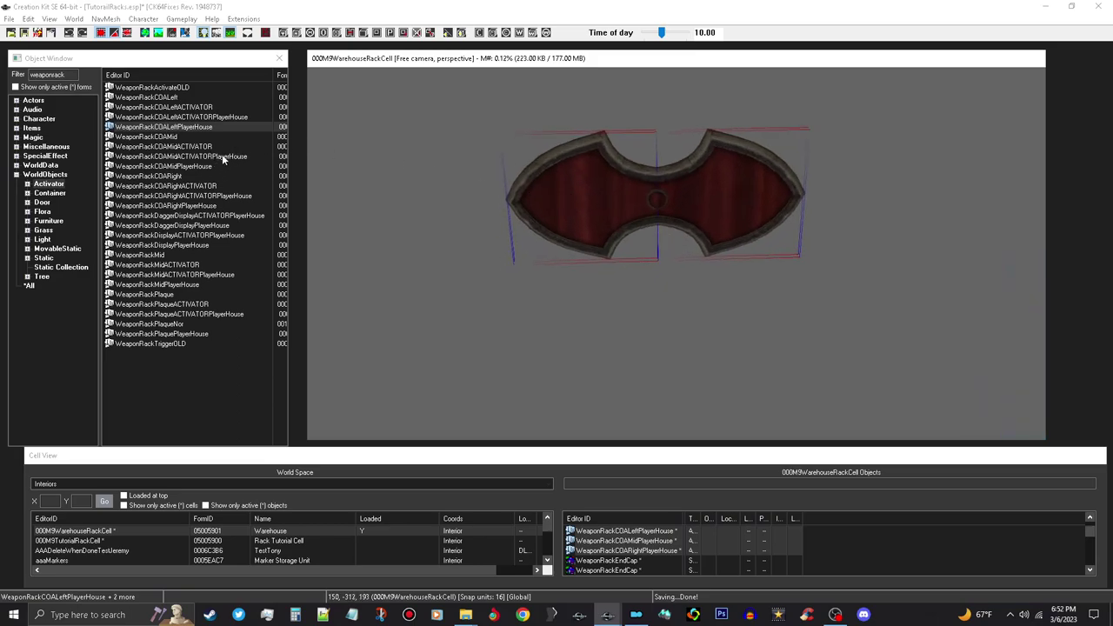
Place WeaponRackCOALeftACTIVATORPlayerHouse in the cell and snap it over the left plaque piece
click(243, 116)
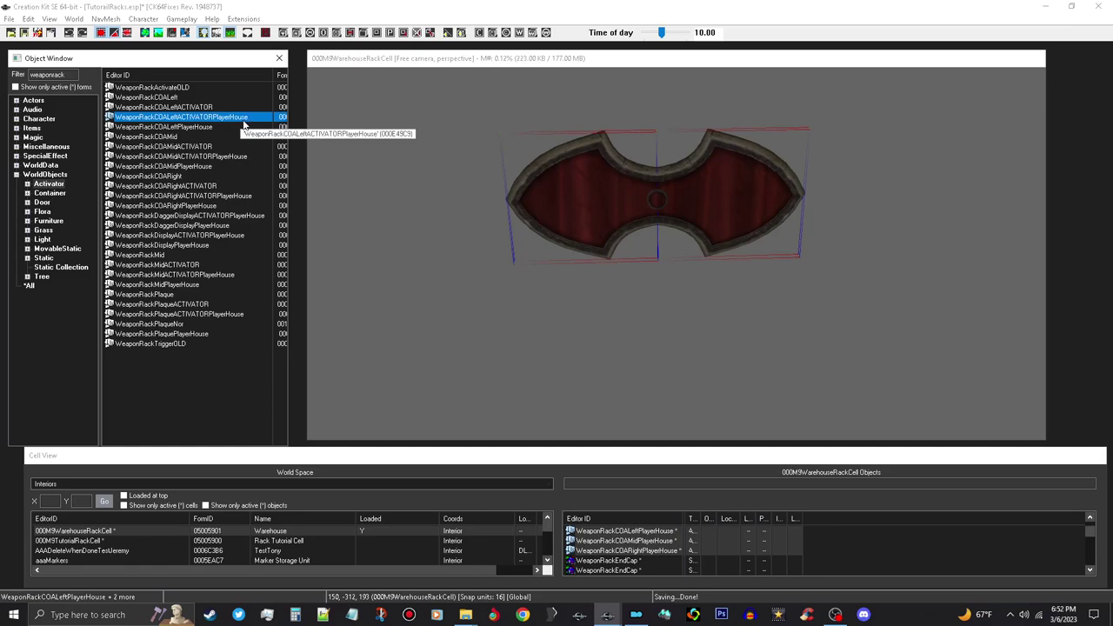
drag(244, 124, 577, 209)
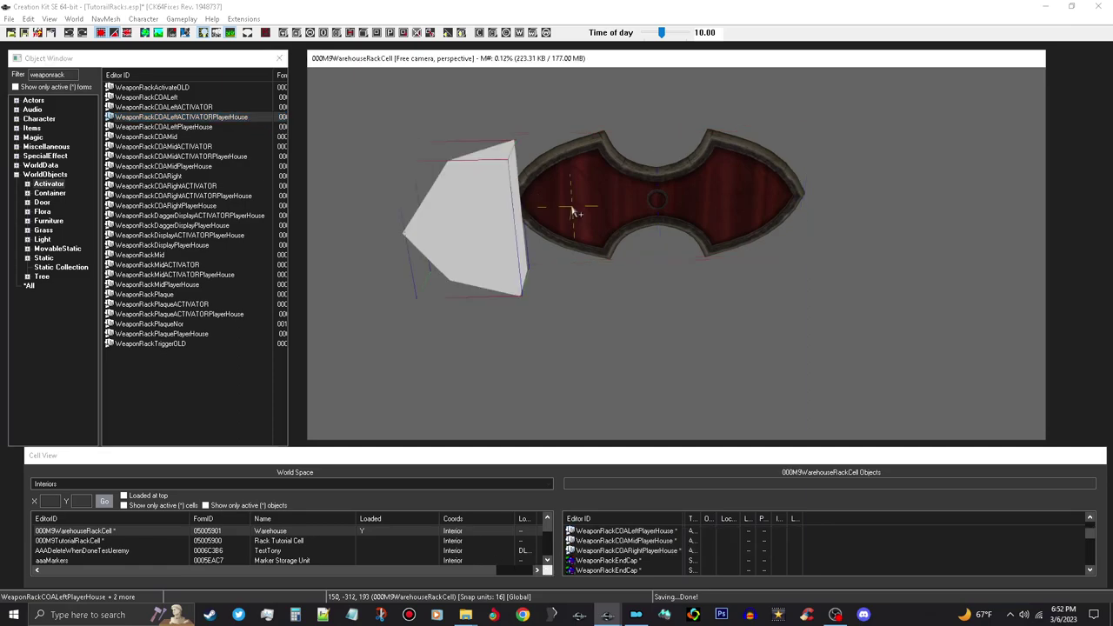
drag(481, 223, 581, 205)
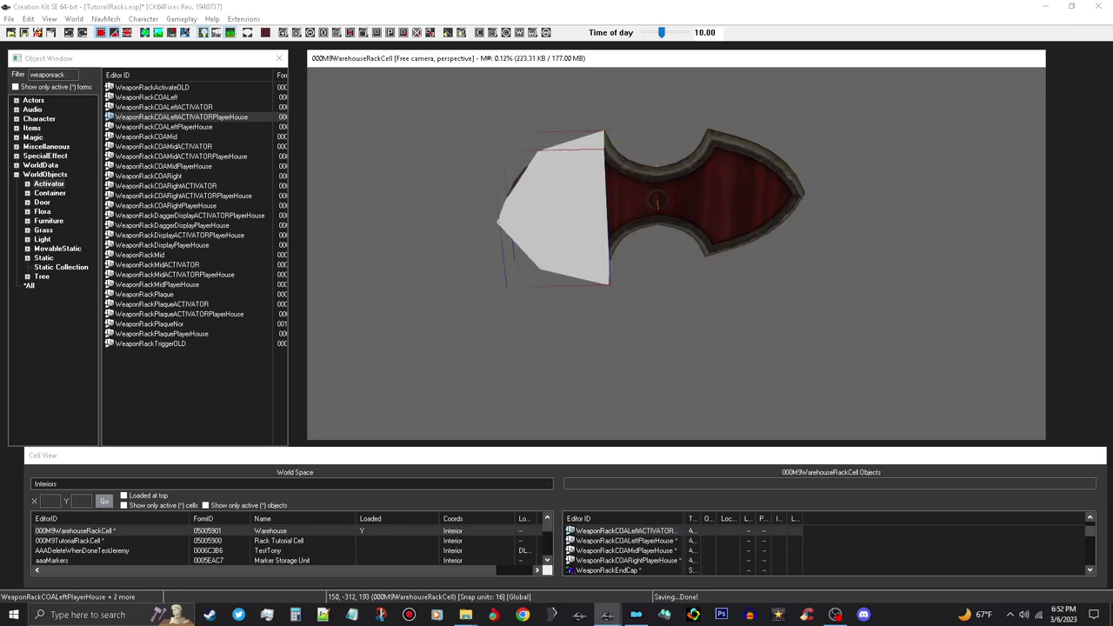
Place WeaponRackCOAMidACTIVATORPlayerHouse and WeaponRackCOARightACTIVATORPlayerHouse over the matching mid and right plaque pieces
drag(222, 157, 696, 176)
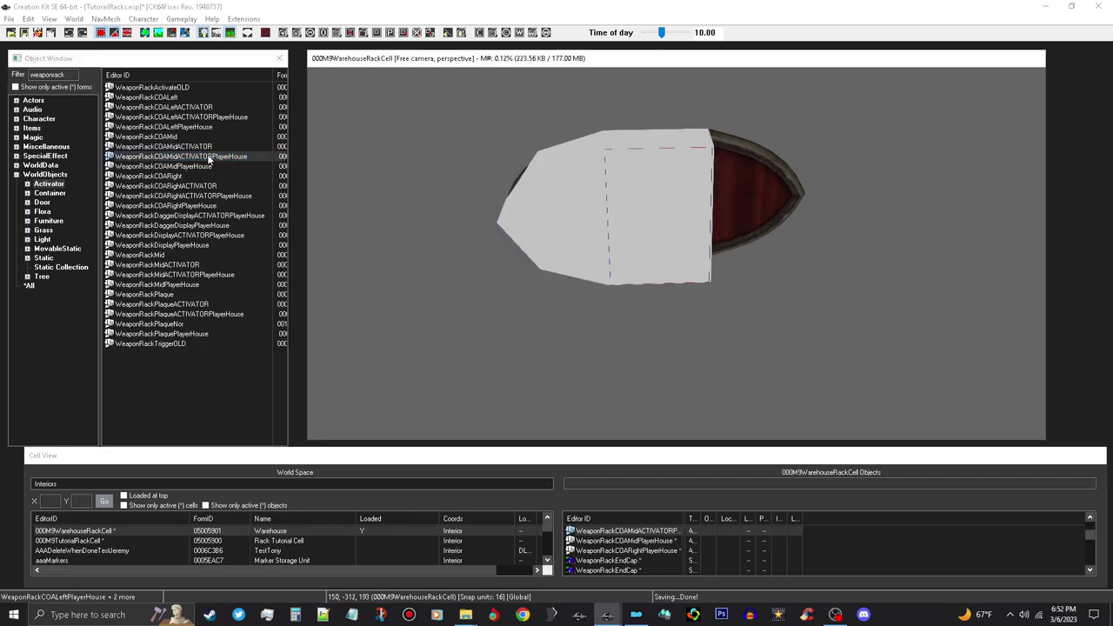
click(241, 198)
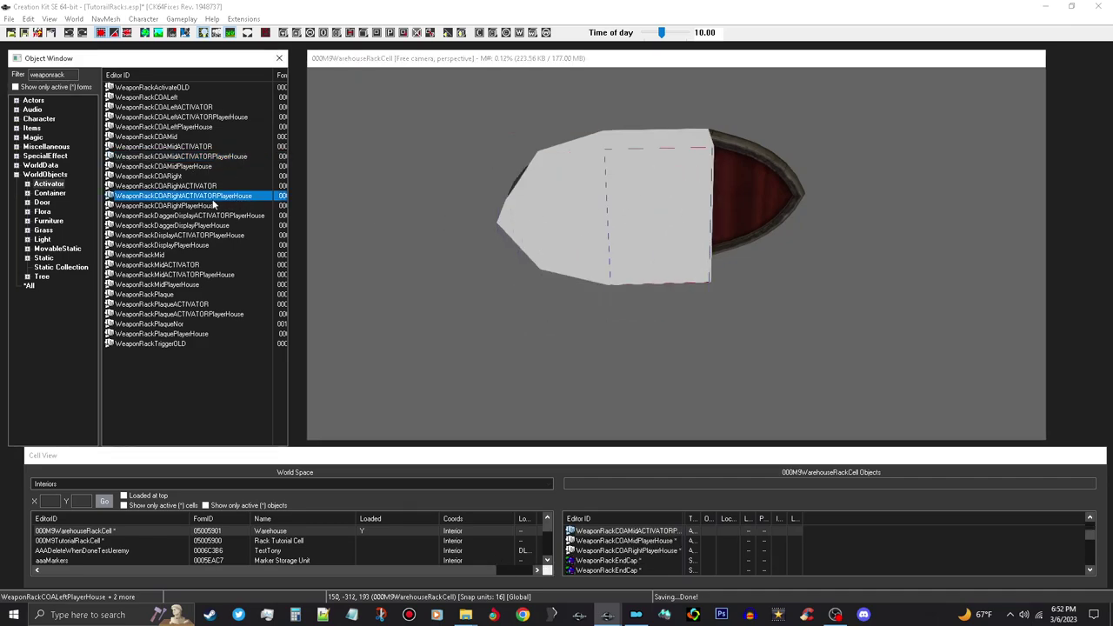
drag(688, 212, 673, 215)
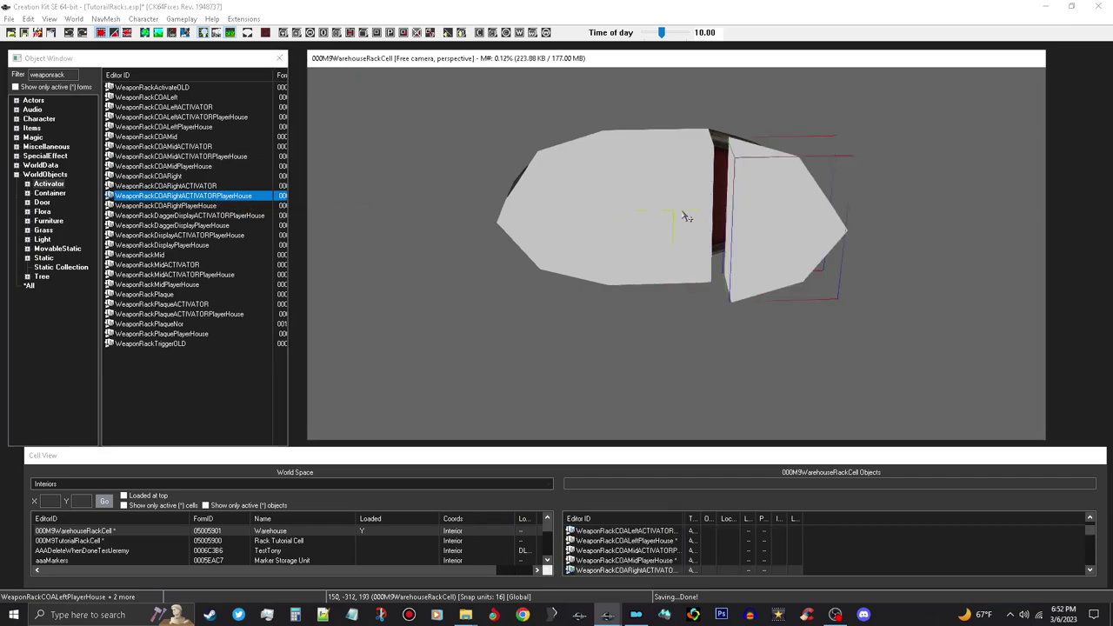
drag(771, 223, 744, 204)
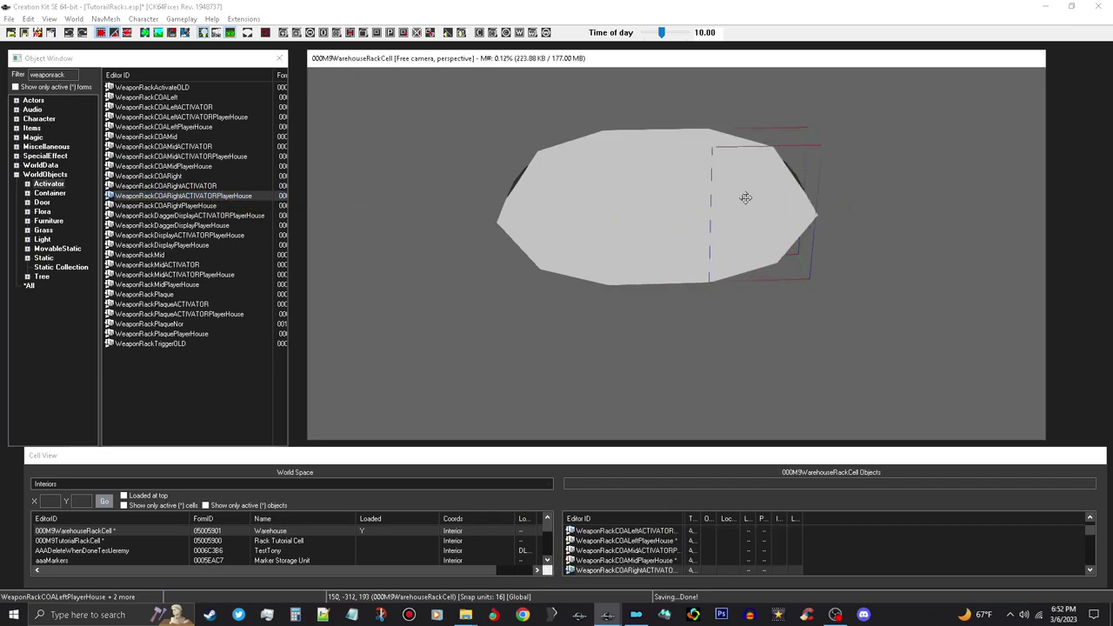
Select the three activator pieces together and move them straight out in front of the plaque
click(660, 215)
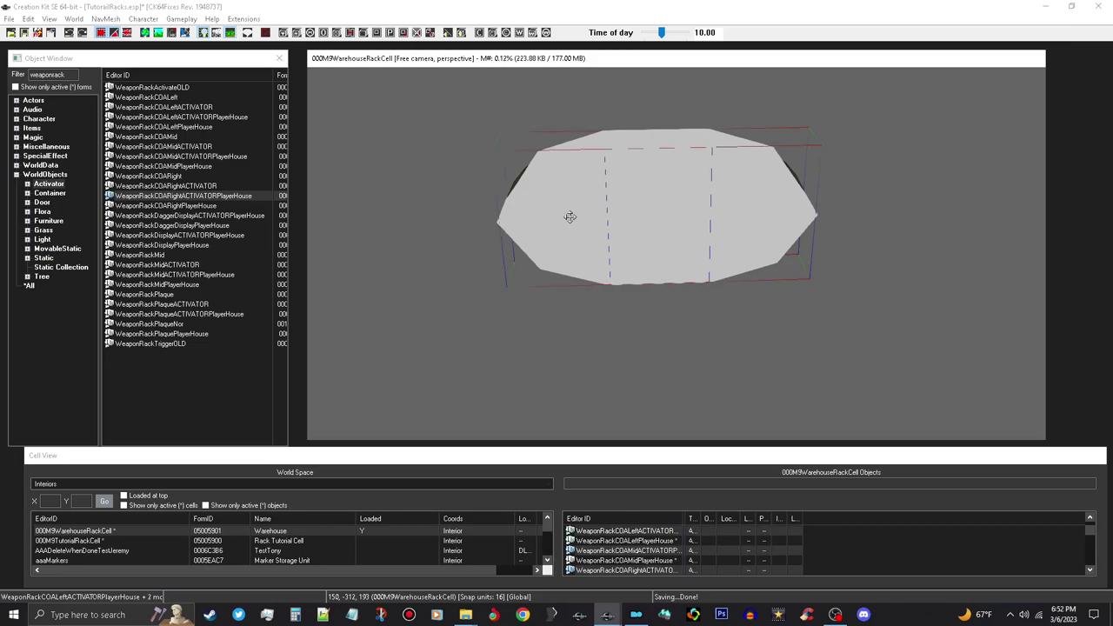
key(m)
key(e)
drag(659, 220, 669, 340)
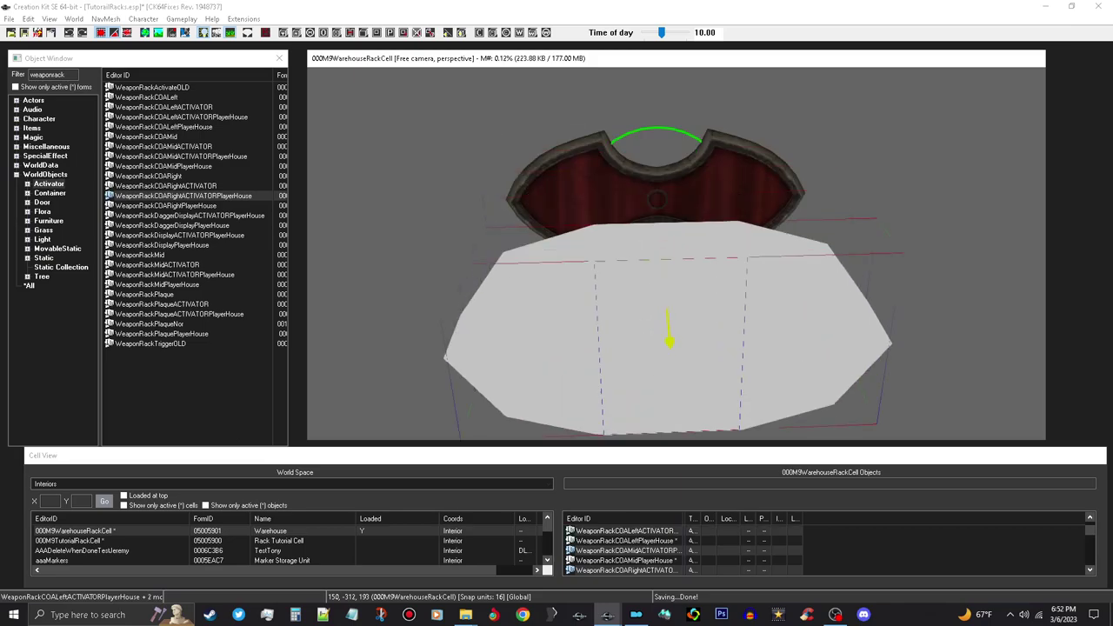
scroll(674, 348, down, 5)
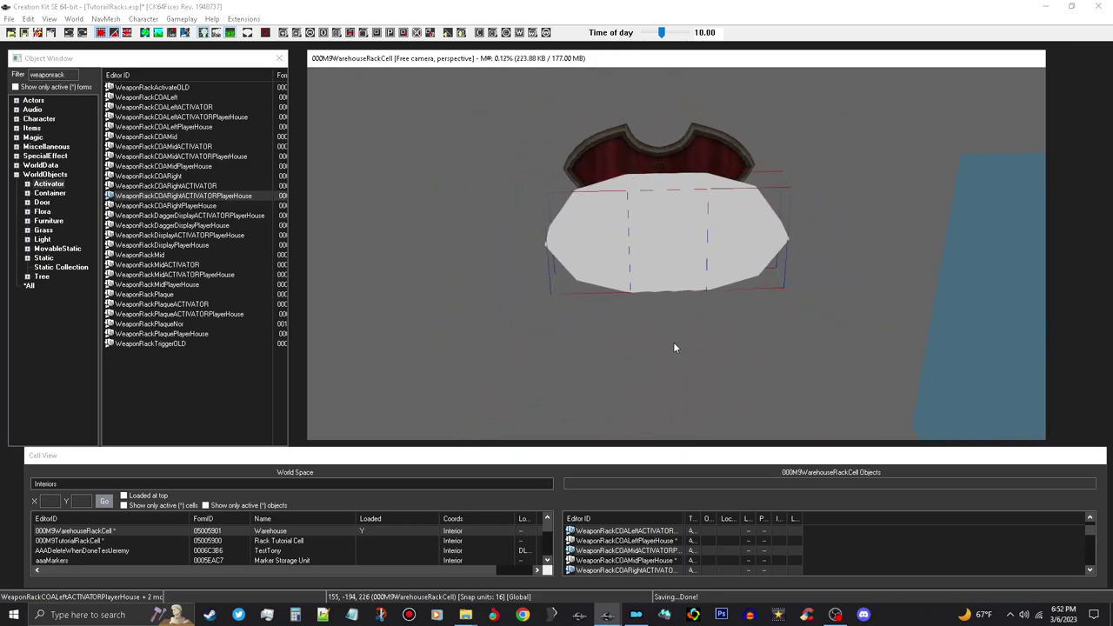
scroll(673, 348, down, 2)
scroll(667, 249, down, 2)
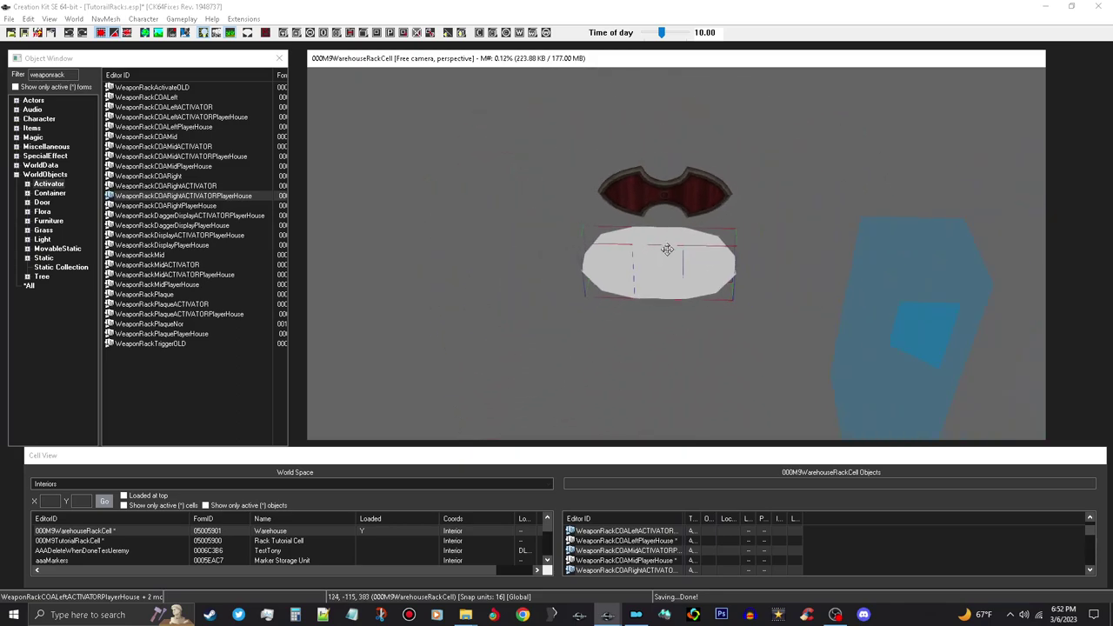
shift+middle_drag(667, 250, 671, 273)
Select the three plaque pieces and three activators together and move them farther from the blue marker box
drag(568, 130, 803, 360)
drag(696, 293, 515, 216)
middle_drag(533, 231, 630, 248)
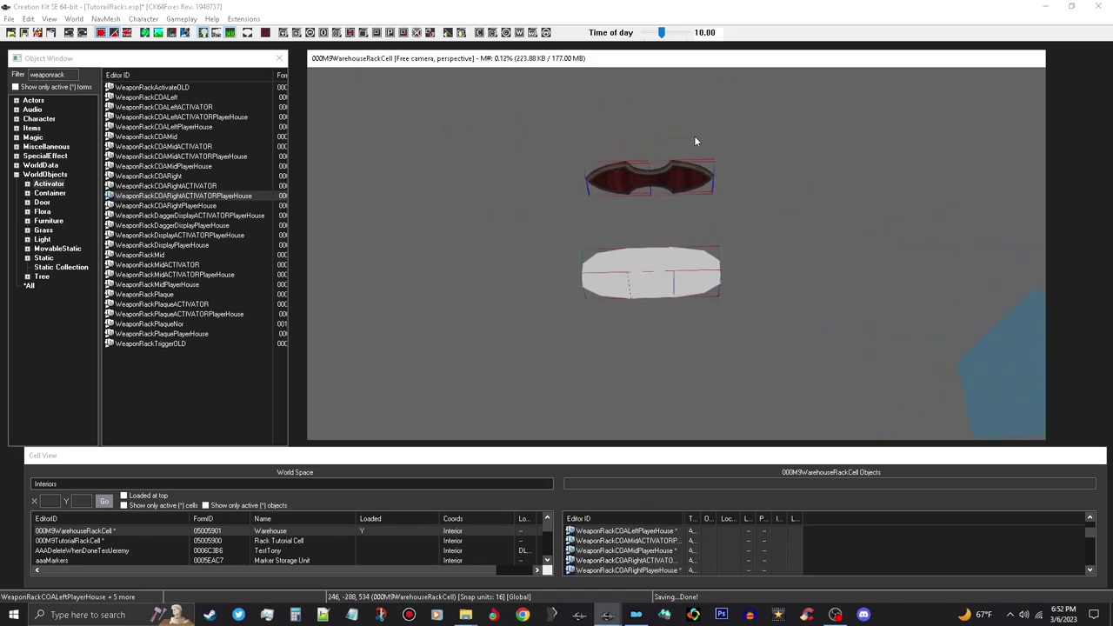
scroll(715, 287, up, 1)
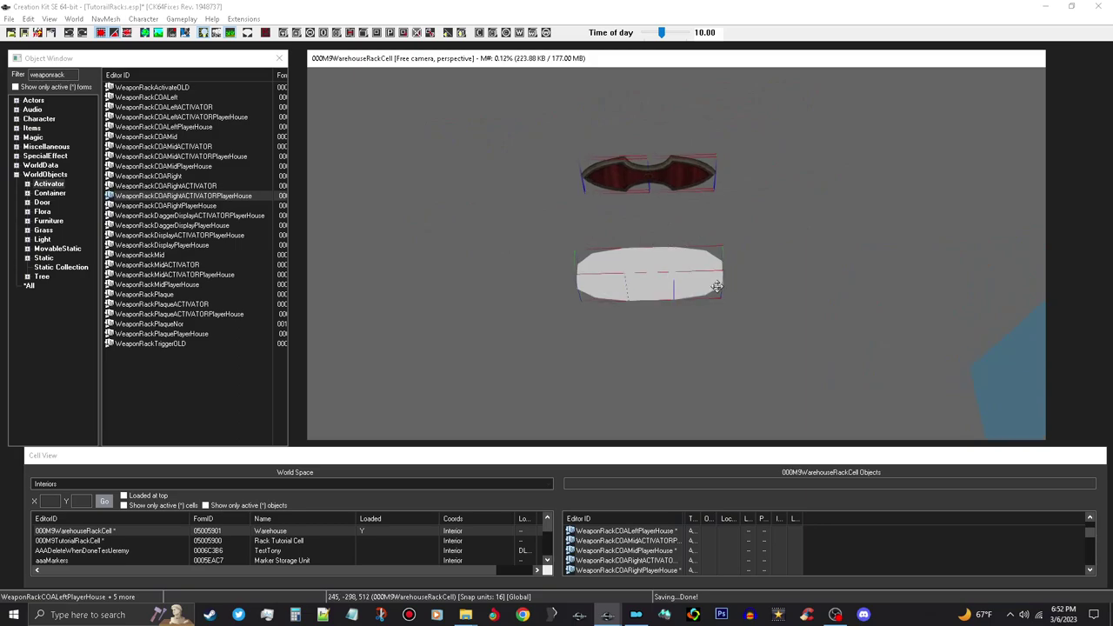
scroll(717, 286, up, 1)
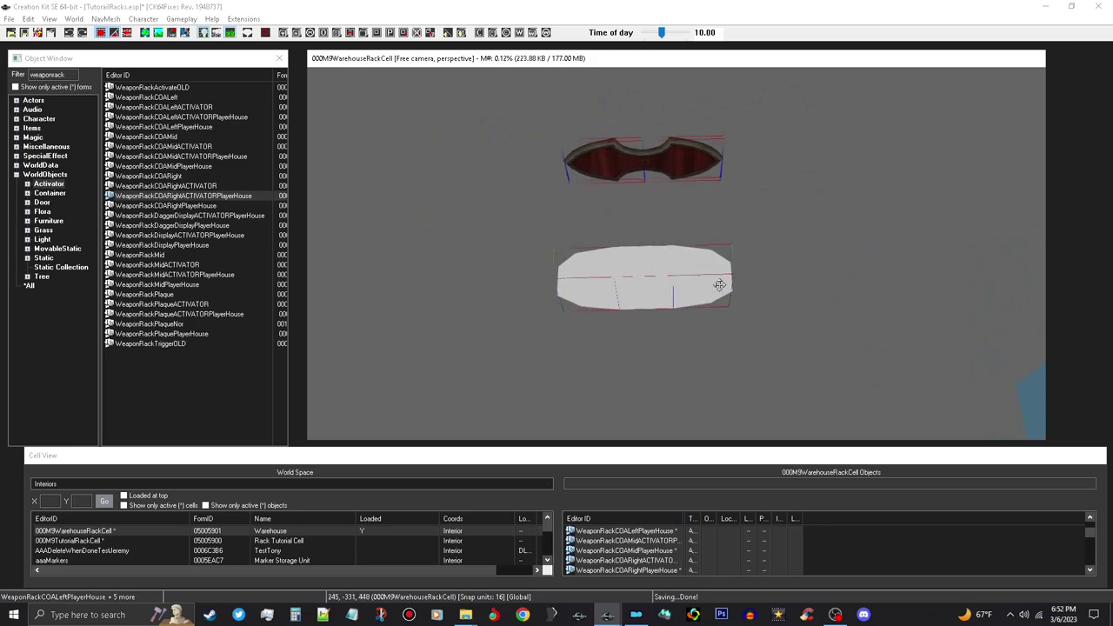
shift+middle_drag(711, 290, 715, 285)
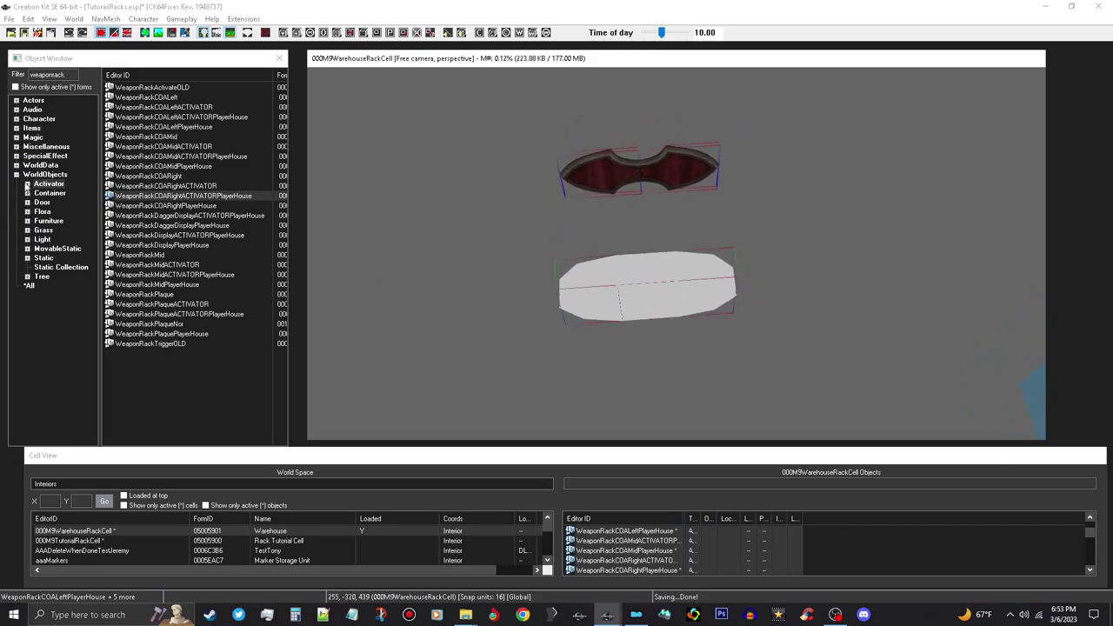
Filter the Armor items for "iron" and place ArmorIronShield in front of the activators
click(16, 175)
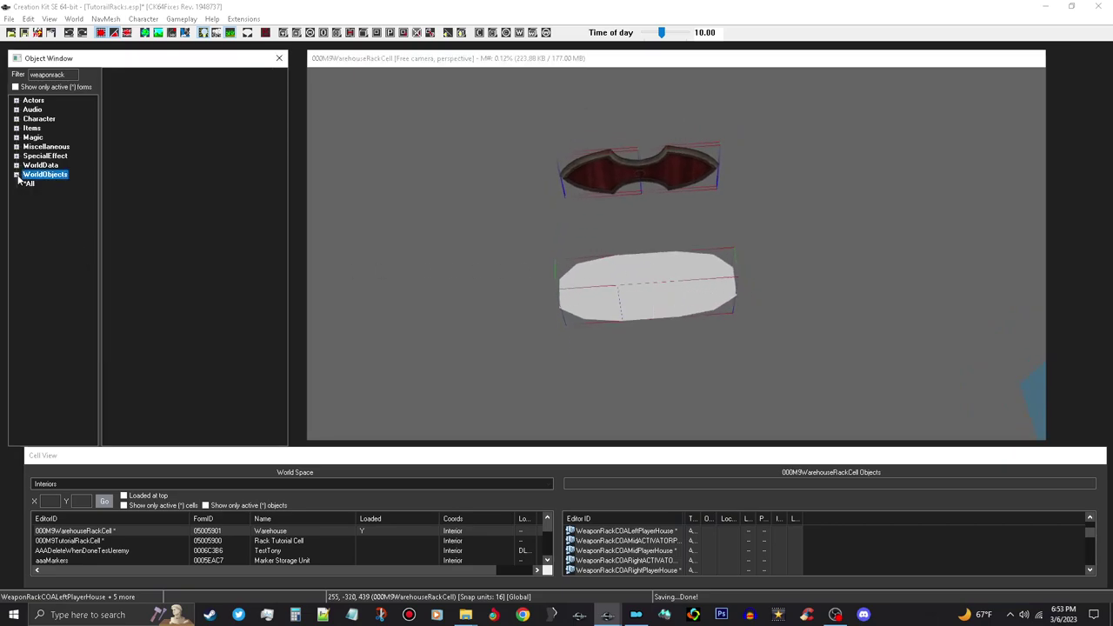
click(15, 129)
click(48, 148)
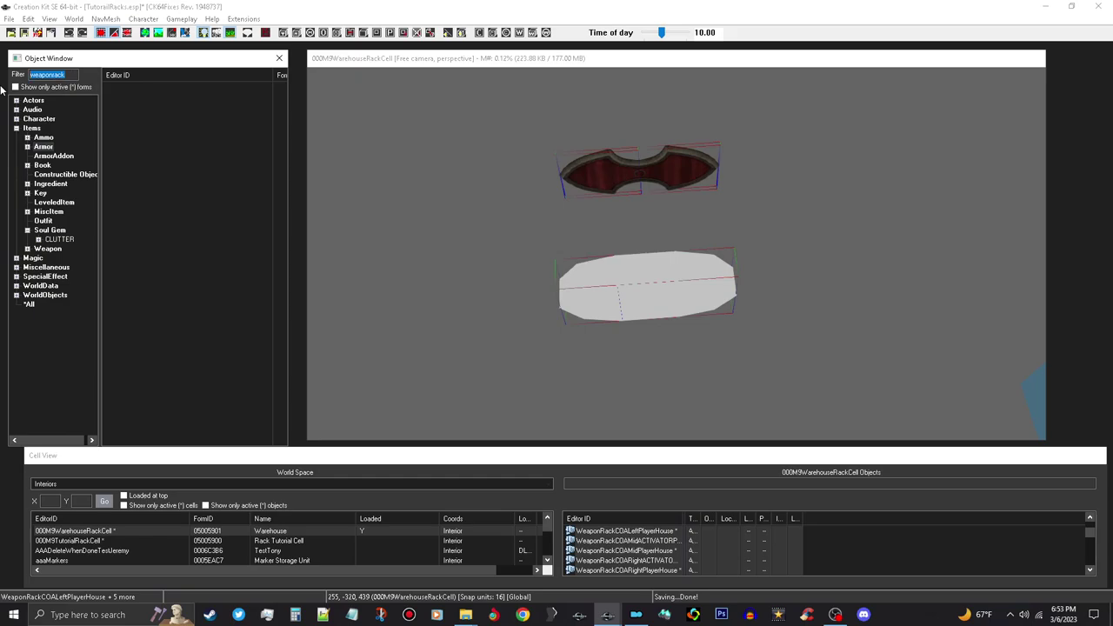
text(iron)
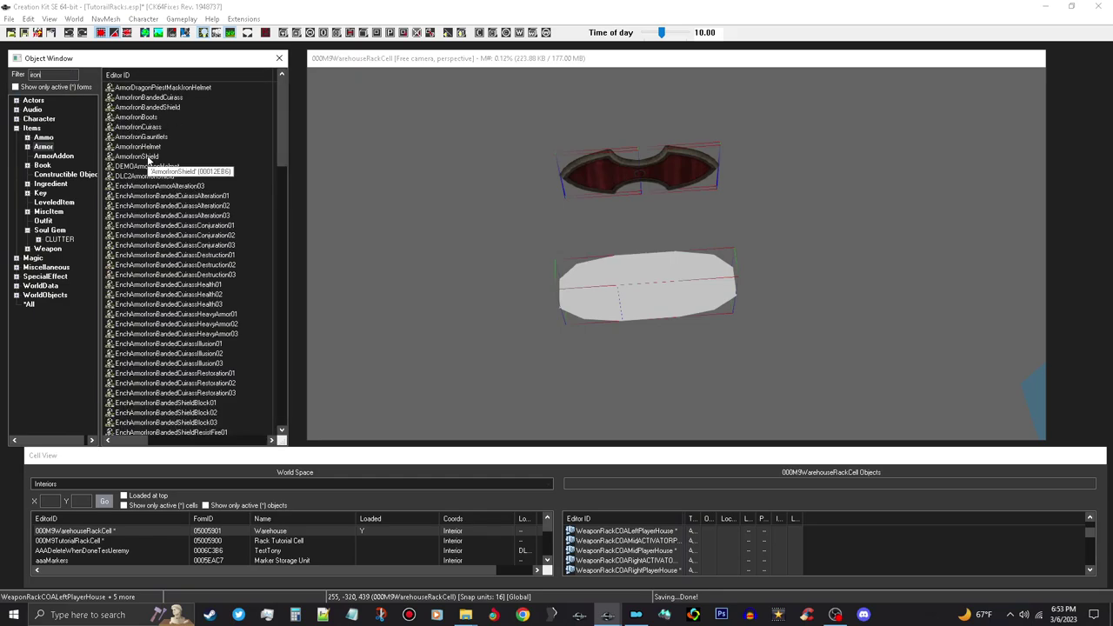
click(148, 156)
drag(657, 320, 664, 365)
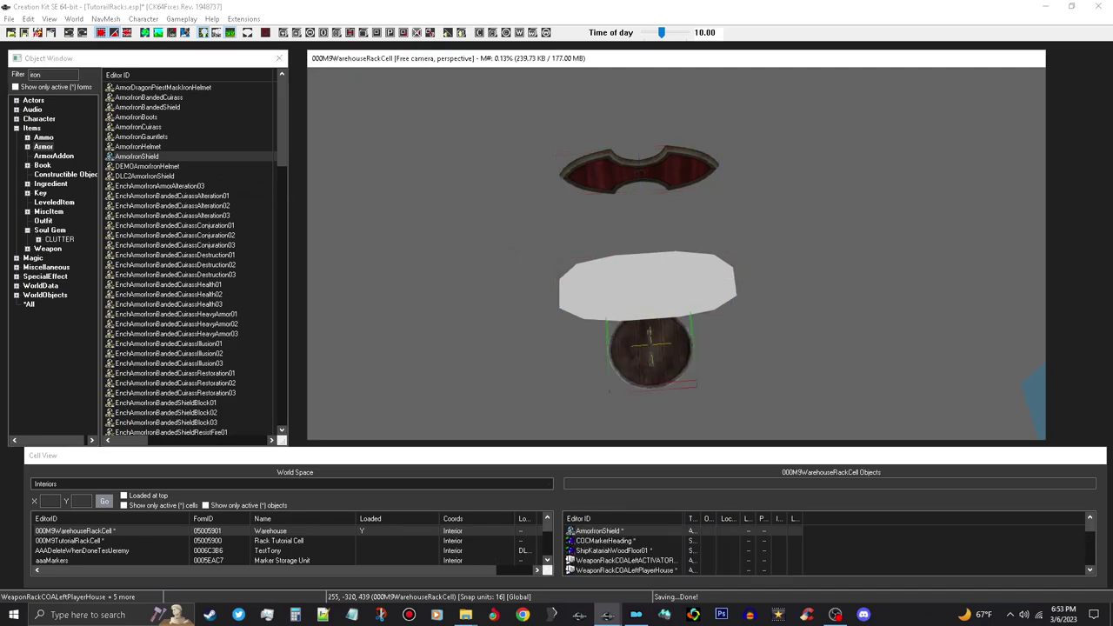
Rotate the iron shield about its X axis so its decorated front faces outward
key(2)
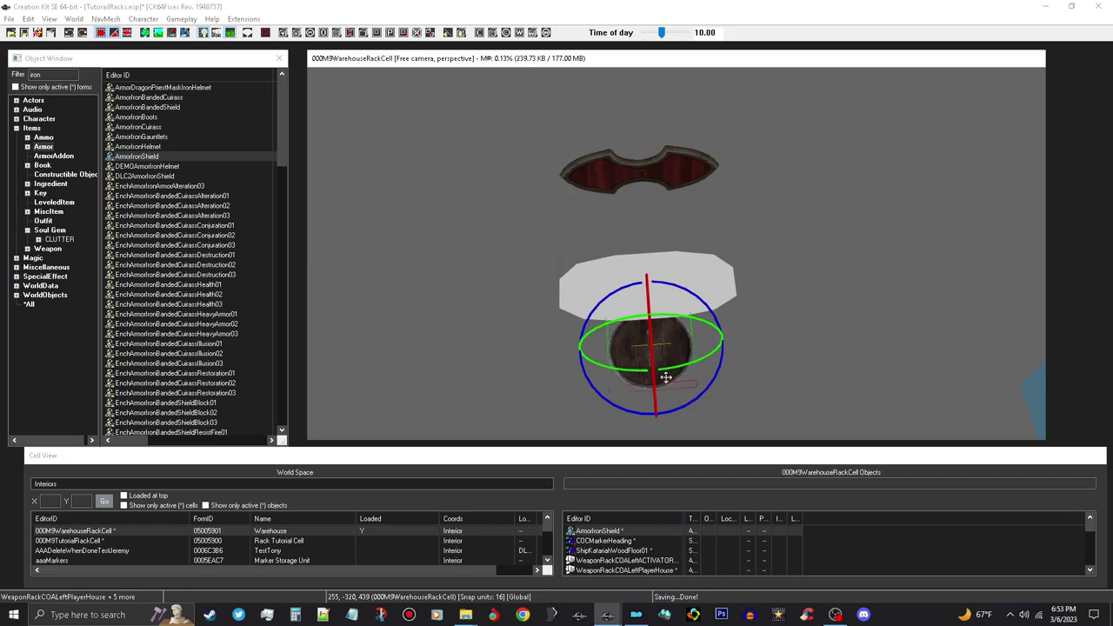
drag(653, 365, 695, 365)
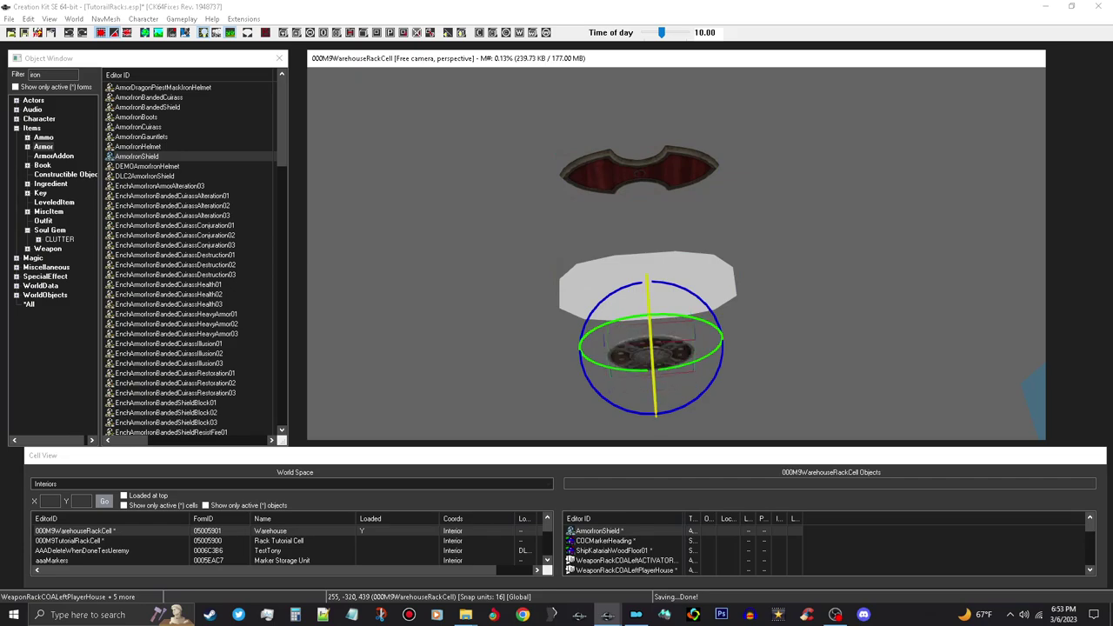
key(w)
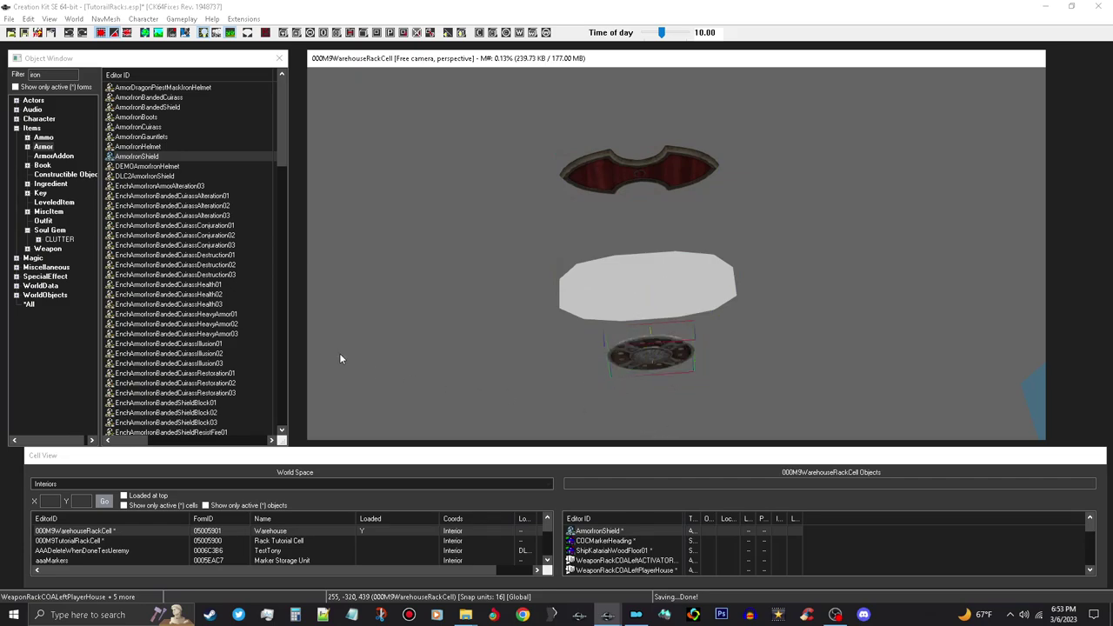
Place IronGreatsword from the Weapon items near the left activator and rotate it about the X axis to stand hilt-up
click(51, 250)
drag(285, 100, 314, 432)
drag(151, 394, 579, 313)
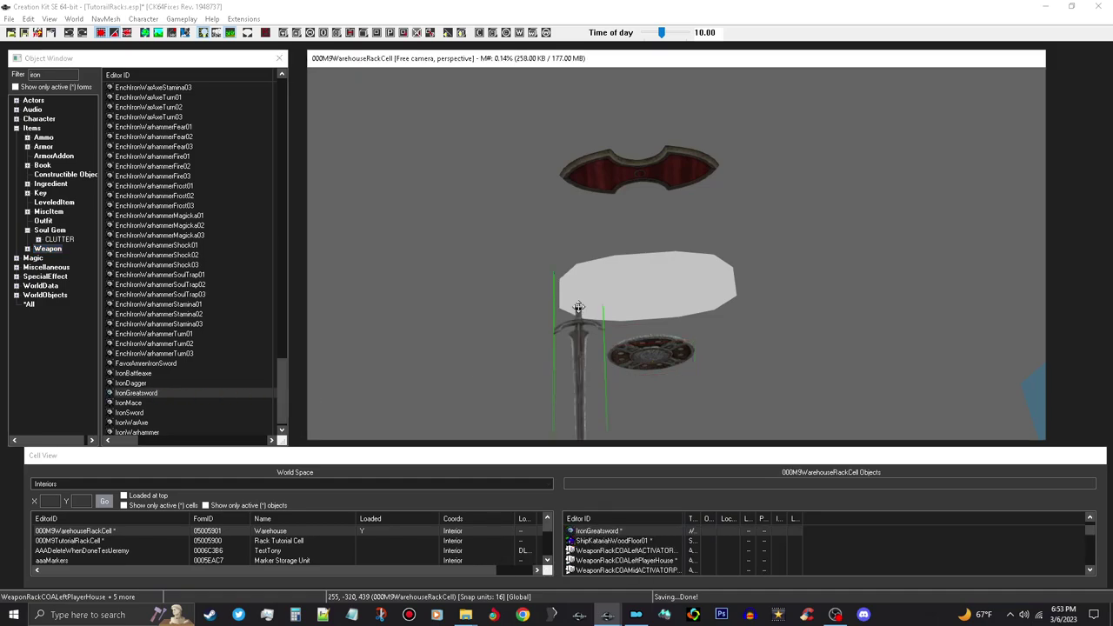
key(e)
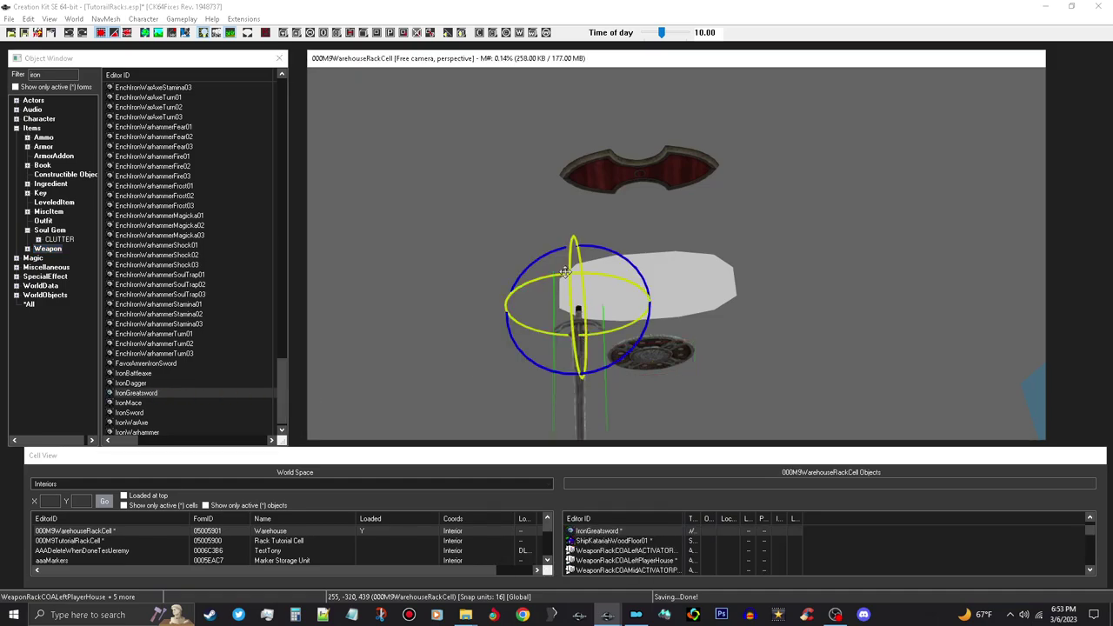
drag(571, 270, 600, 270)
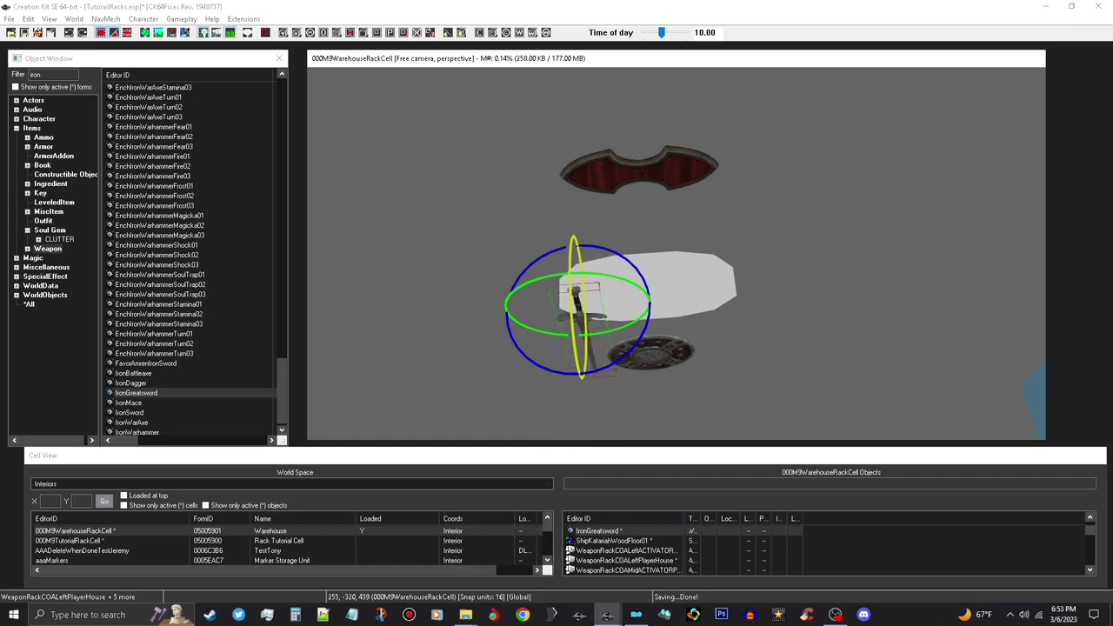
key(e)
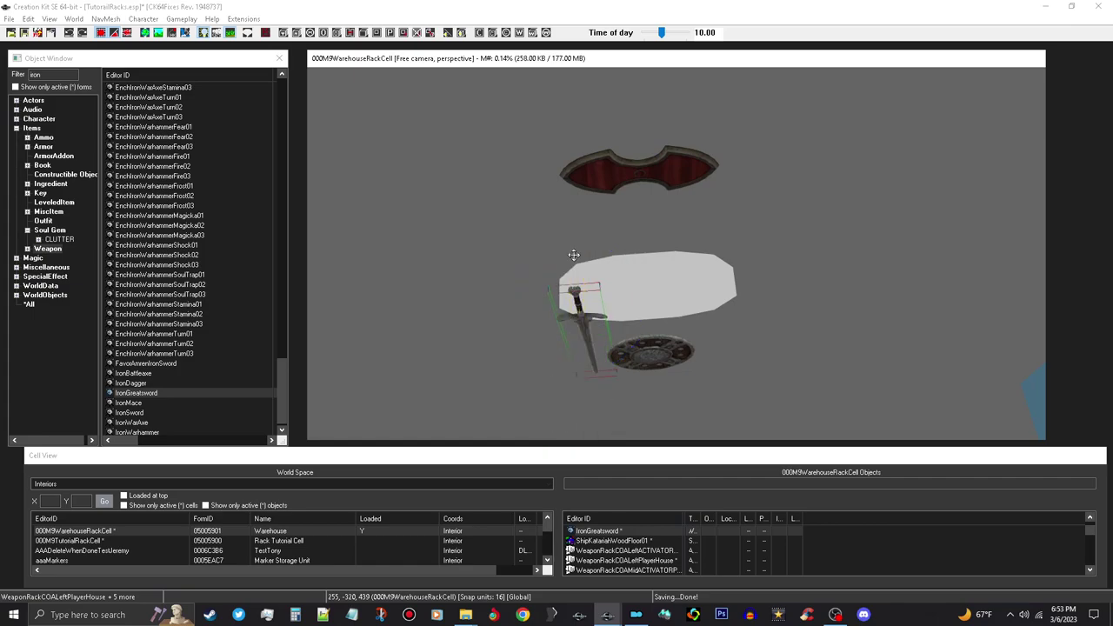
Reposition the greatsword so it stands in front of the left activator, beside the shield
middle_drag(583, 319, 588, 295)
scroll(588, 296, up, 3)
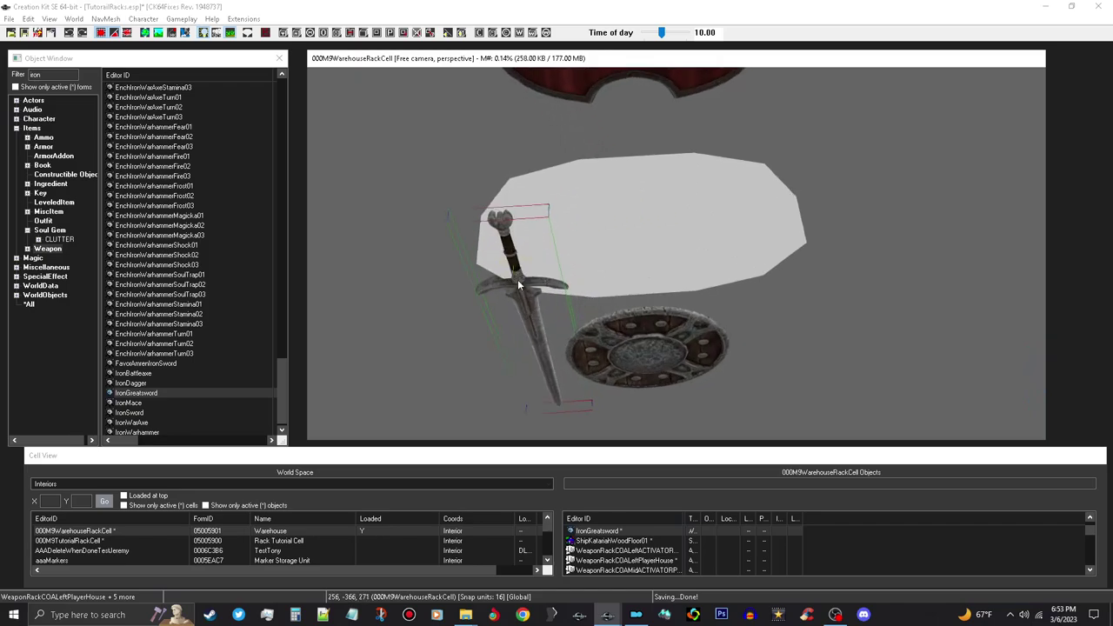
drag(519, 278, 520, 320)
shift+middle_drag(520, 330, 531, 327)
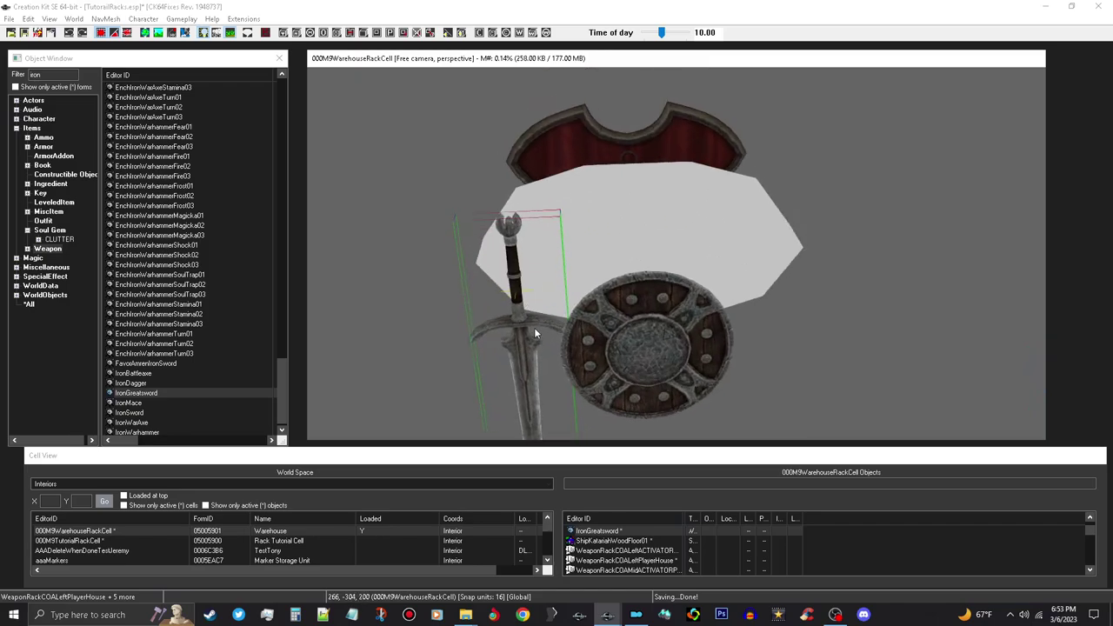
drag(525, 344, 517, 222)
scroll(517, 222, down, 3)
shift+middle_drag(517, 223, 514, 267)
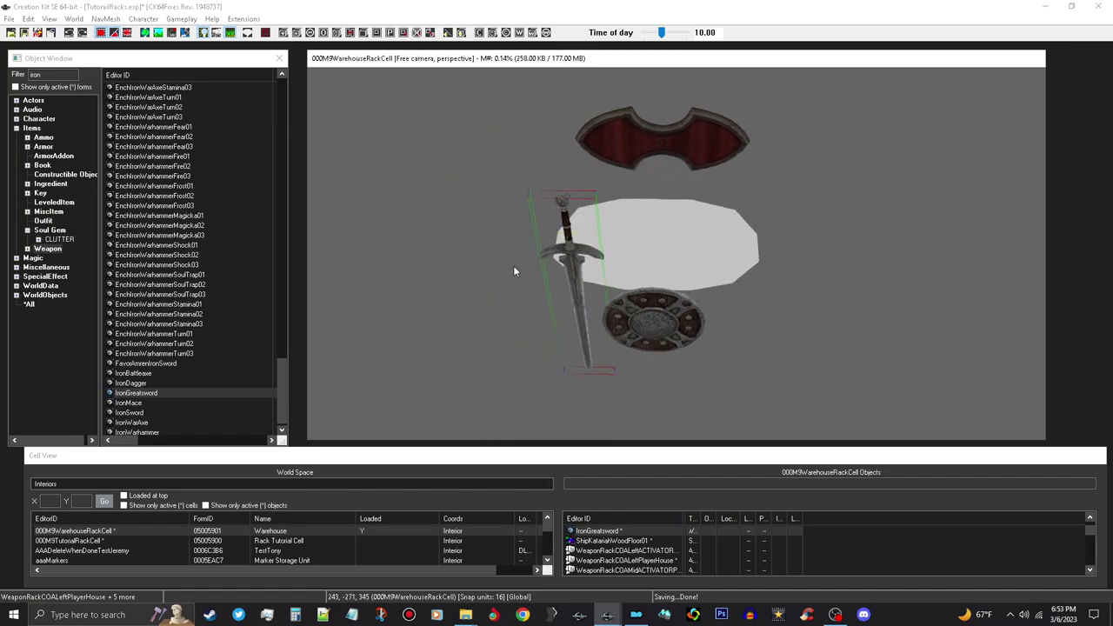
shift+middle_drag(623, 318, 619, 315)
Duplicate the greatsword and move the copy along the X axis to the right activator, on the shield's other side
right_click(585, 254)
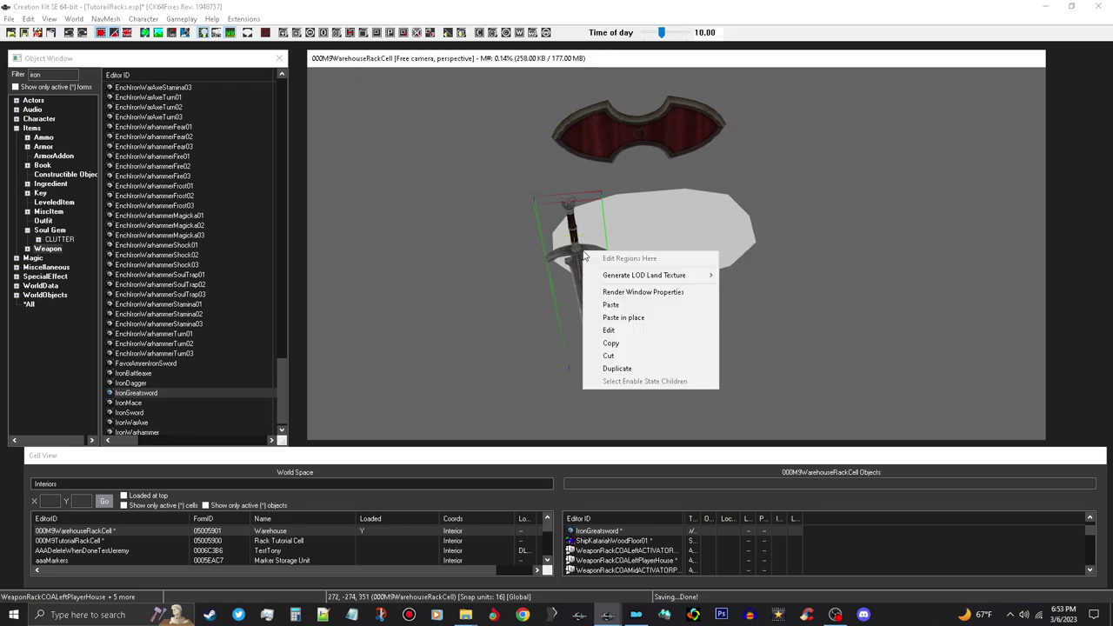
click(619, 368)
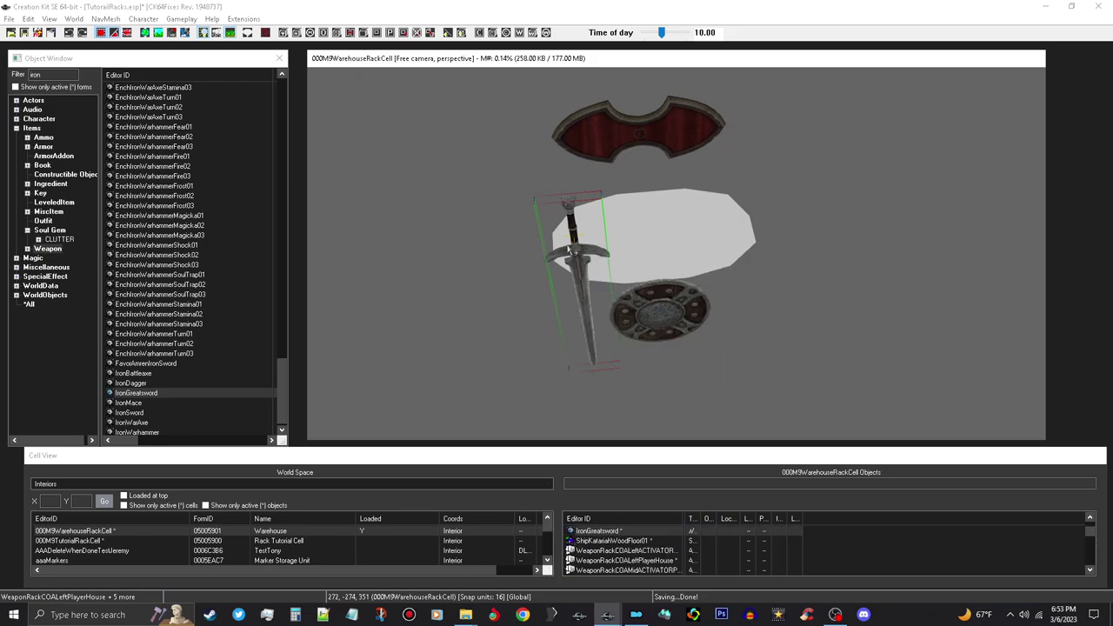
key(x)
drag(580, 250, 741, 235)
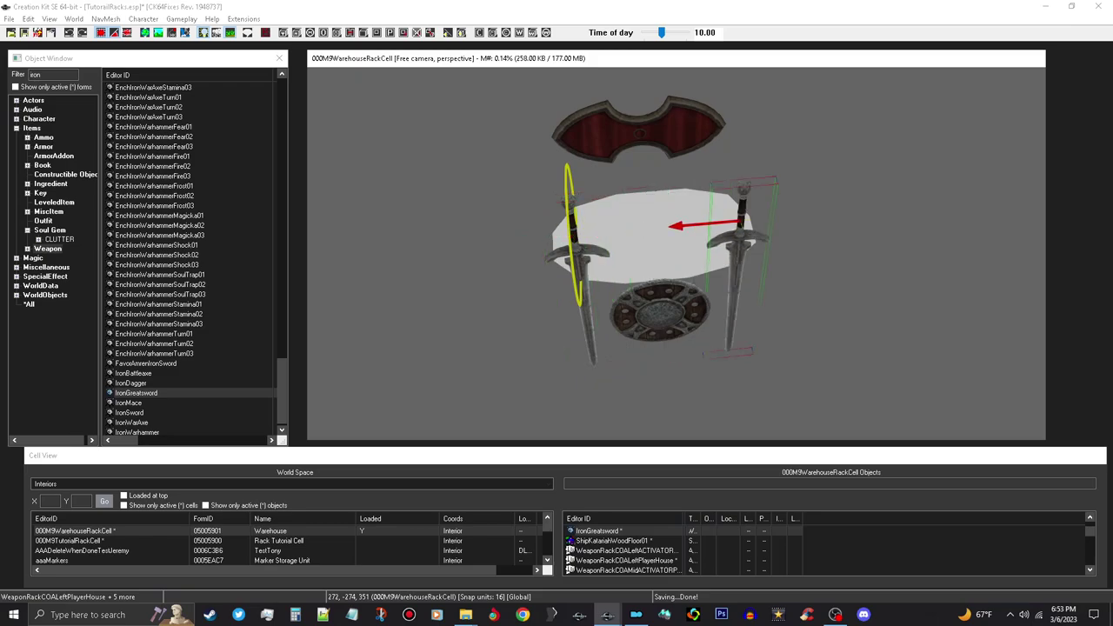
shift+middle_drag(669, 205, 651, 185)
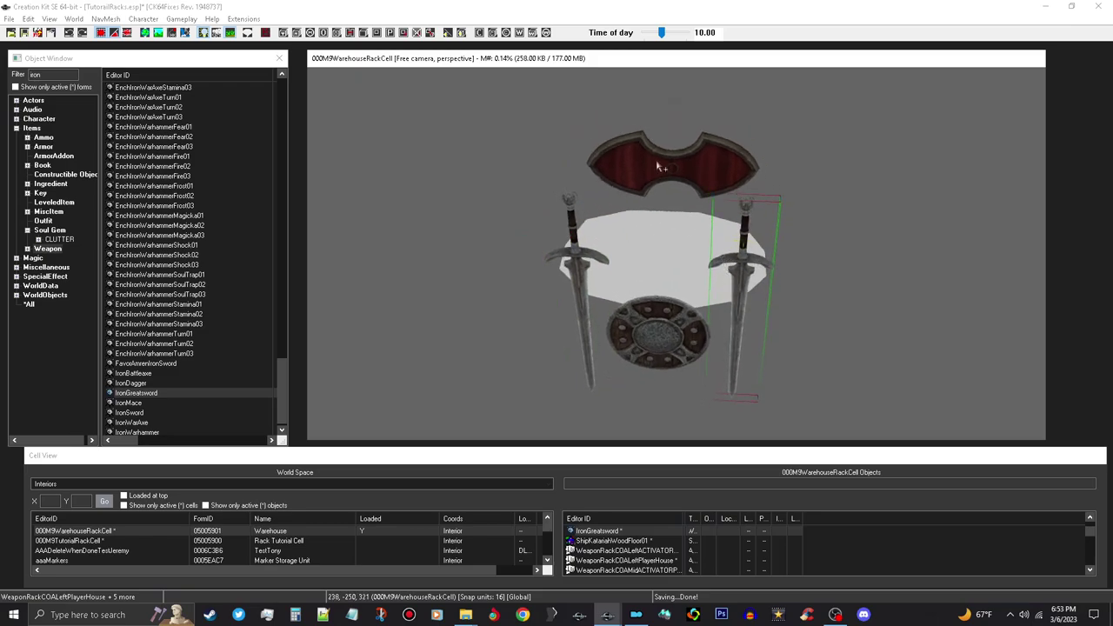
shift+middle_drag(678, 277, 686, 281)
Open the right activator's reference properties and choose the right plaque piece as its linked reference
middle_drag(696, 160, 634, 285)
click(640, 266)
double_click(635, 285)
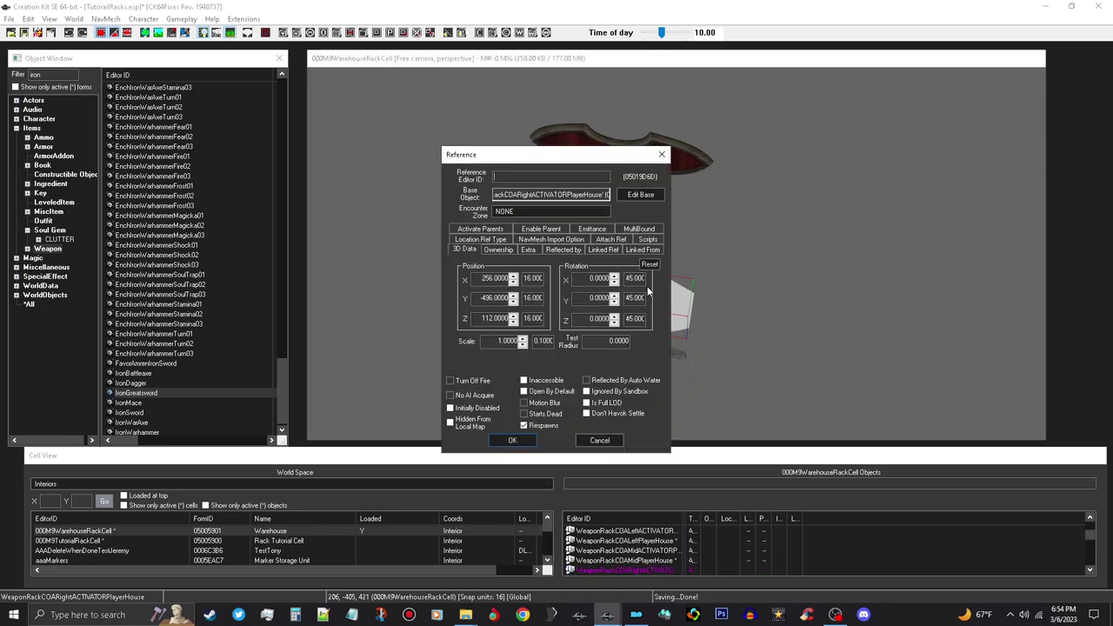
drag(588, 168, 215, 113)
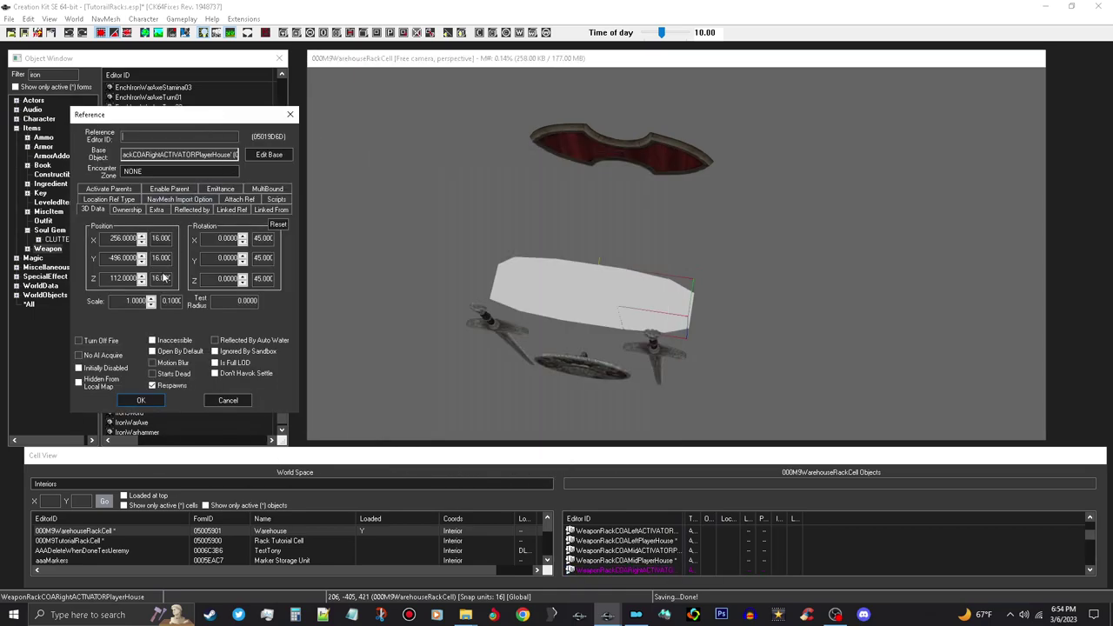
click(234, 208)
double_click(214, 266)
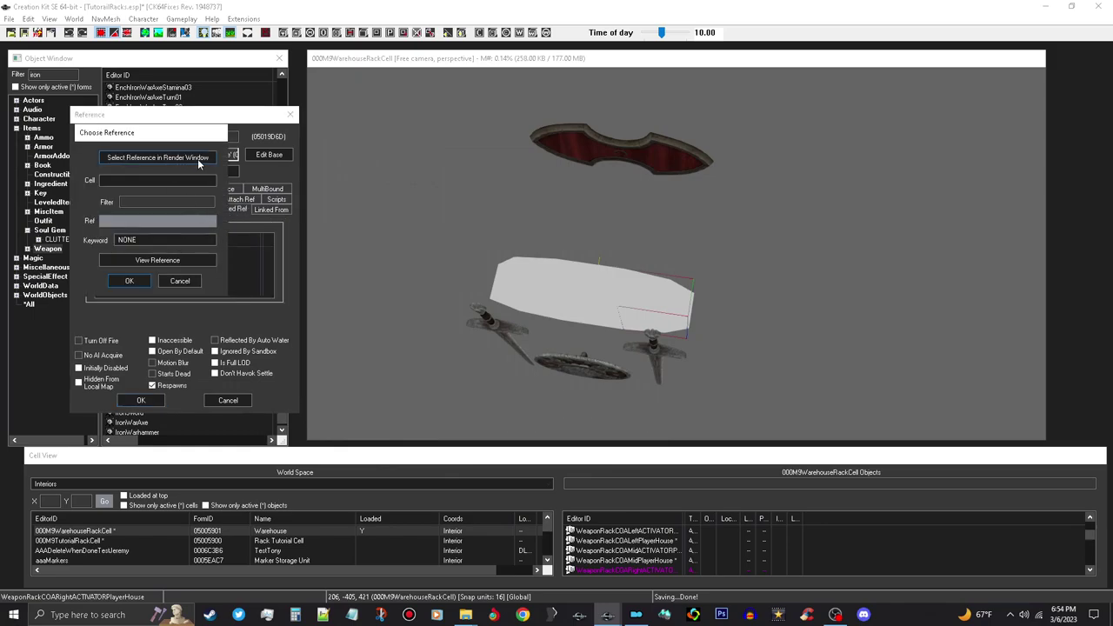
click(199, 162)
click(694, 163)
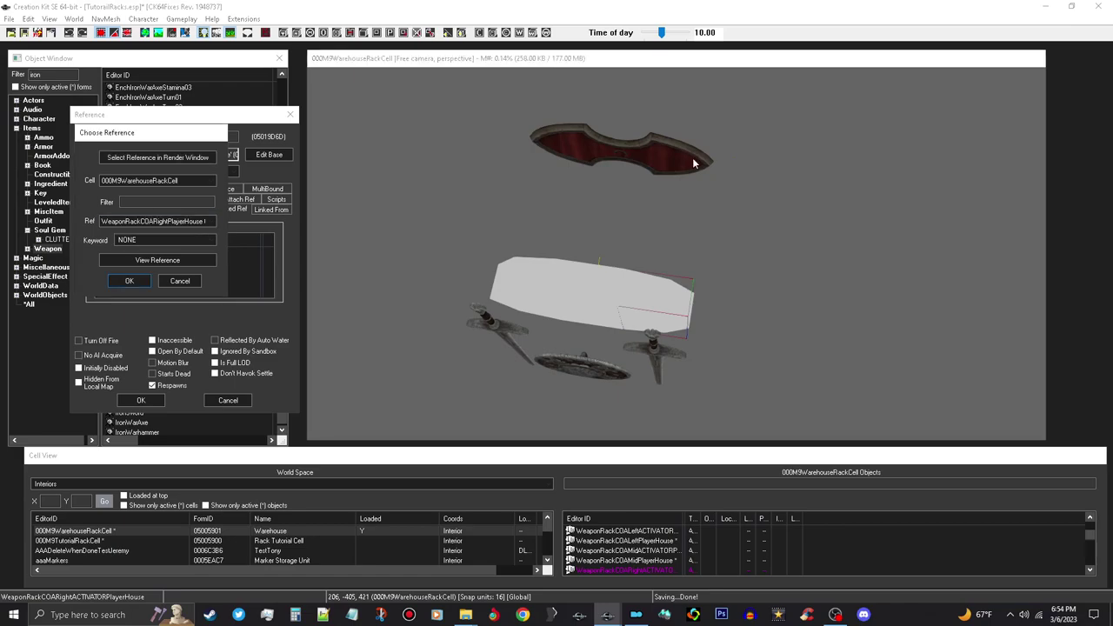
Assign the WRackTrigger keyword to the right activator's linked reference and apply the reference changes
click(175, 241)
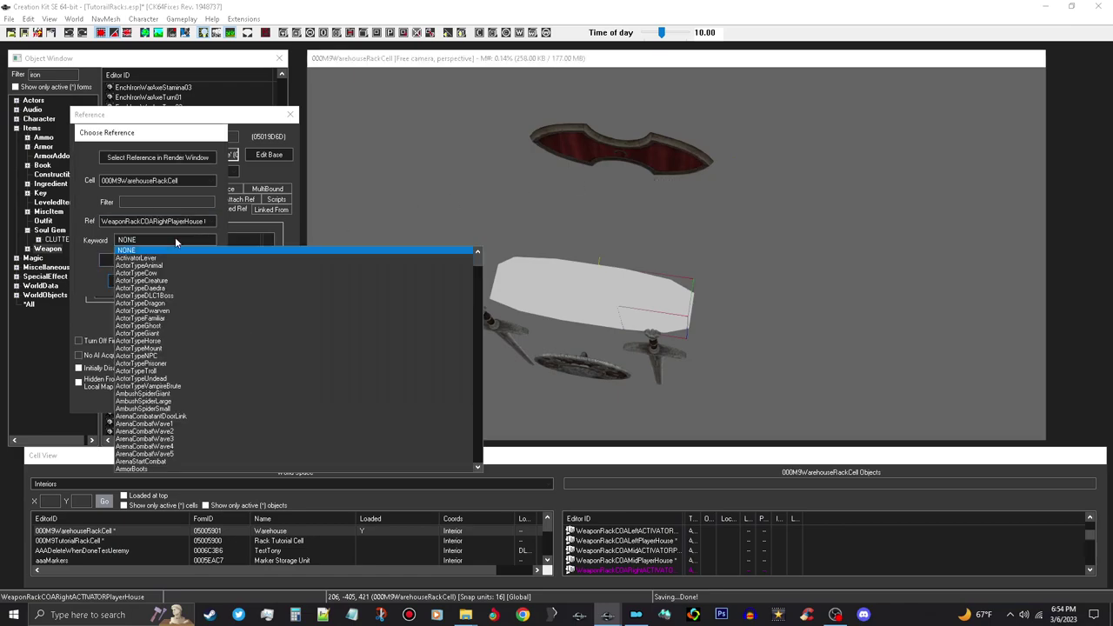
text(wr)
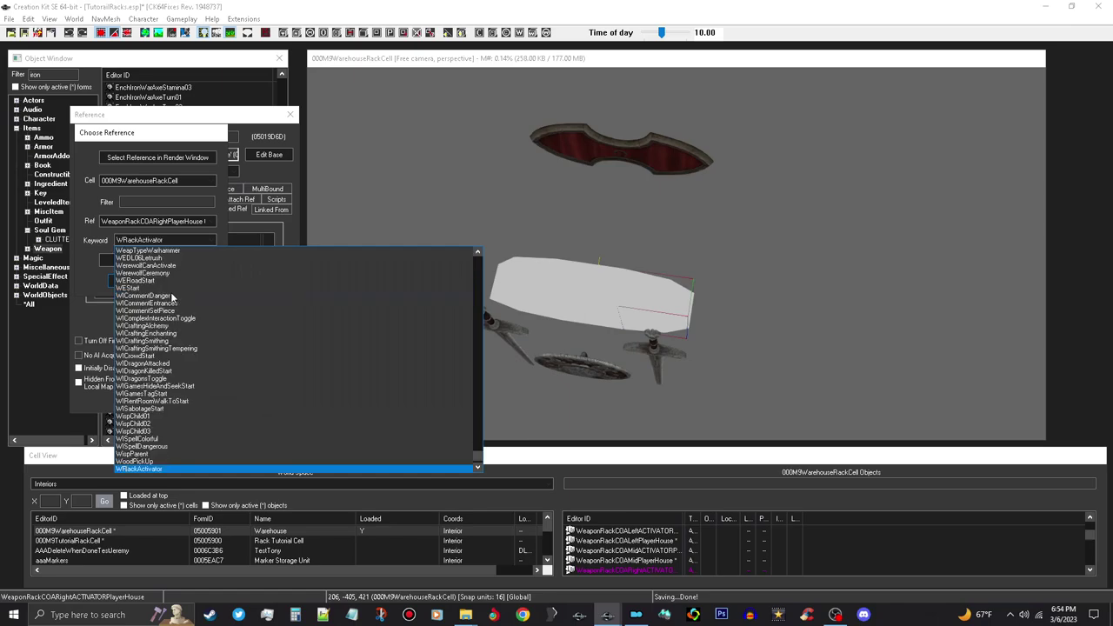
scroll(262, 417, down, 4)
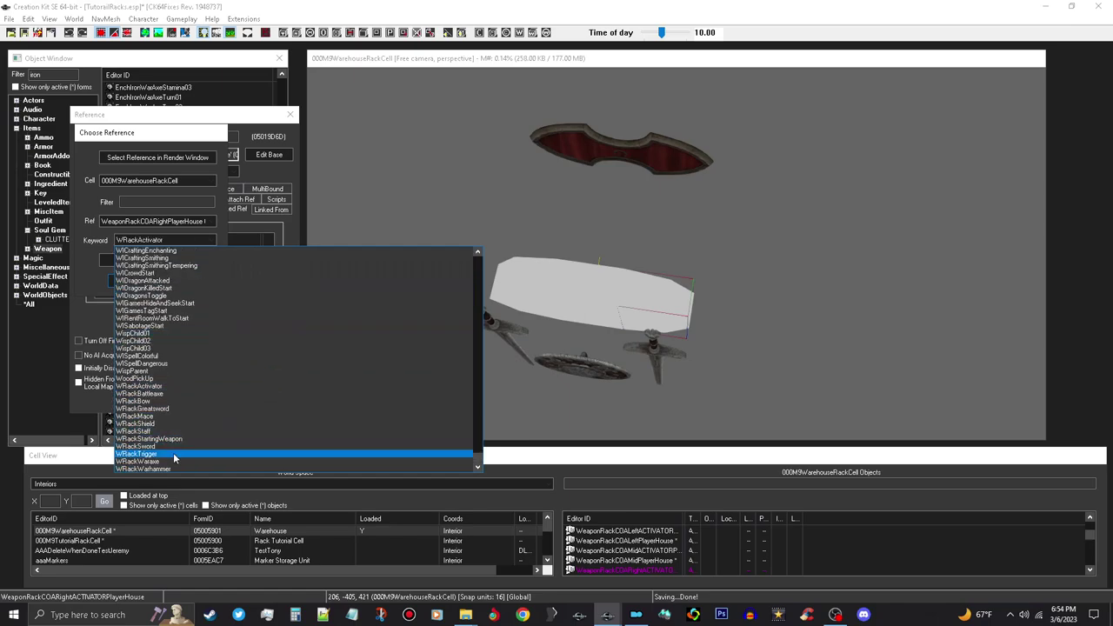
click(173, 453)
click(129, 282)
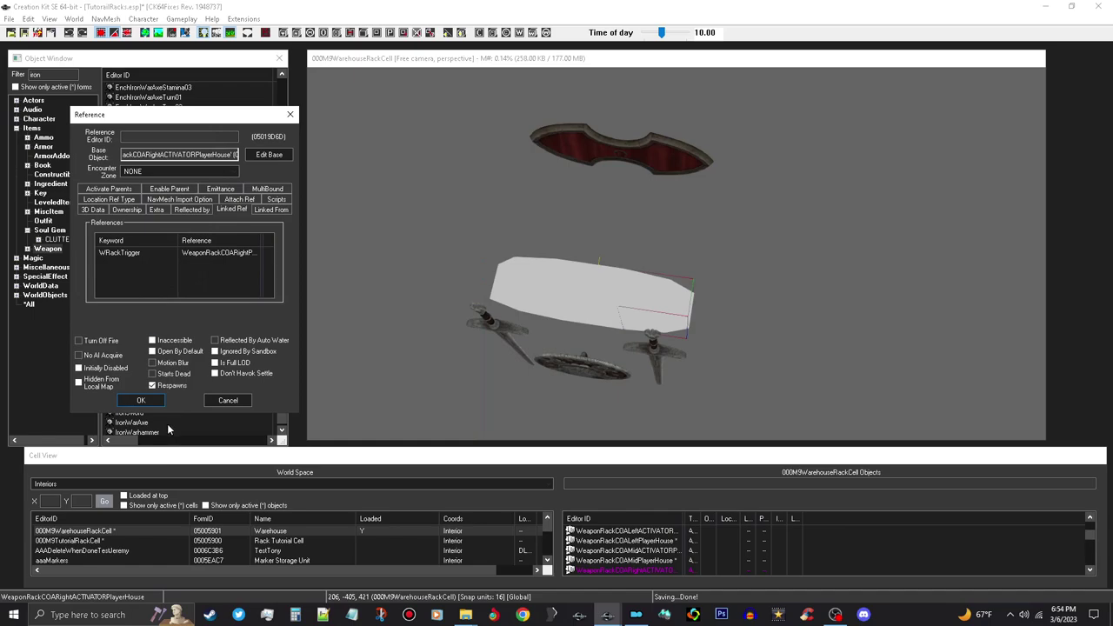
click(141, 400)
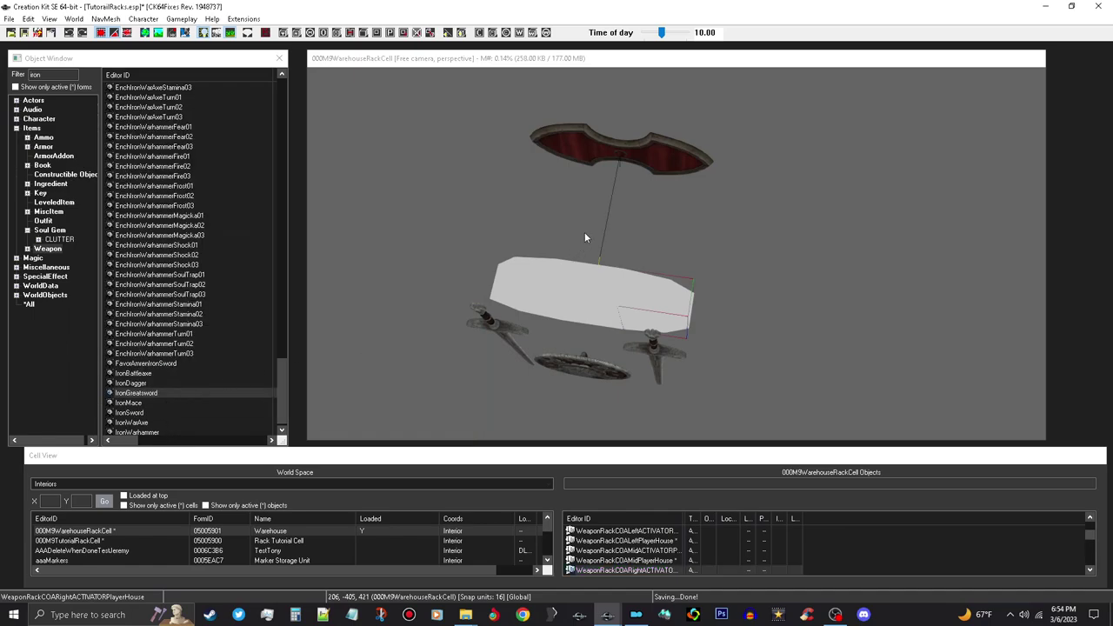
Link the middle activator to the middle plaque piece using the WRackTrigger keyword
click(693, 162)
double_click(591, 285)
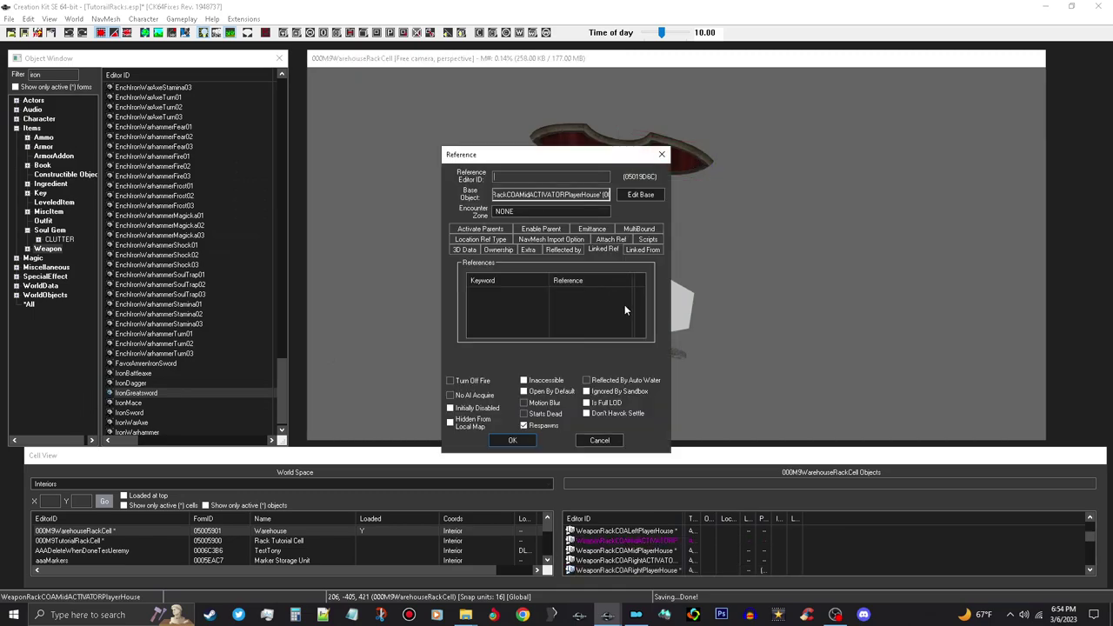
double_click(575, 311)
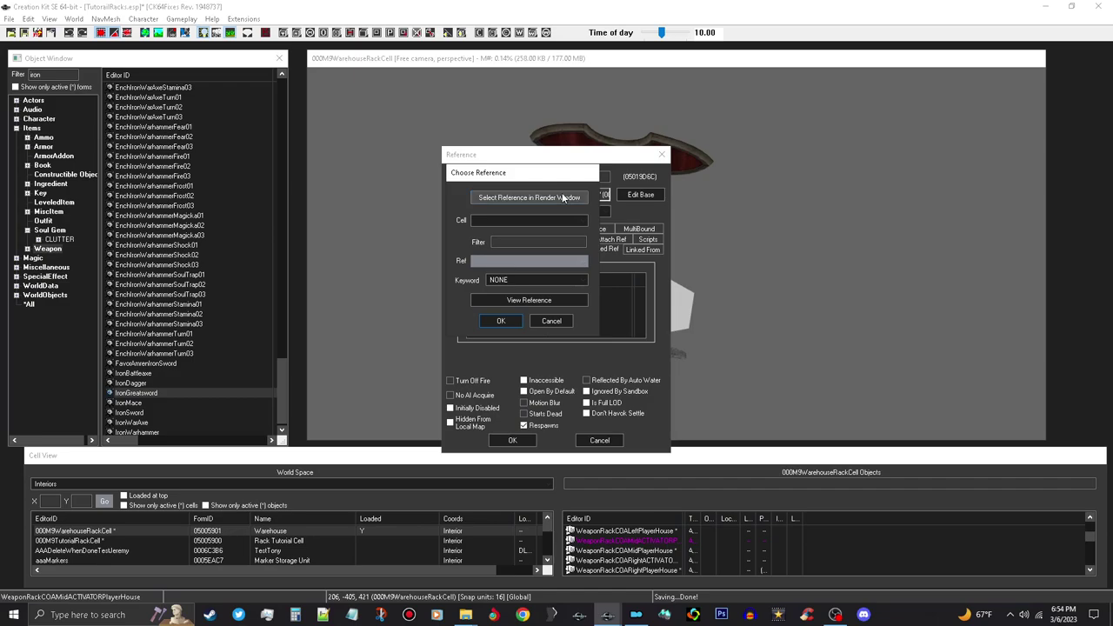
click(567, 198)
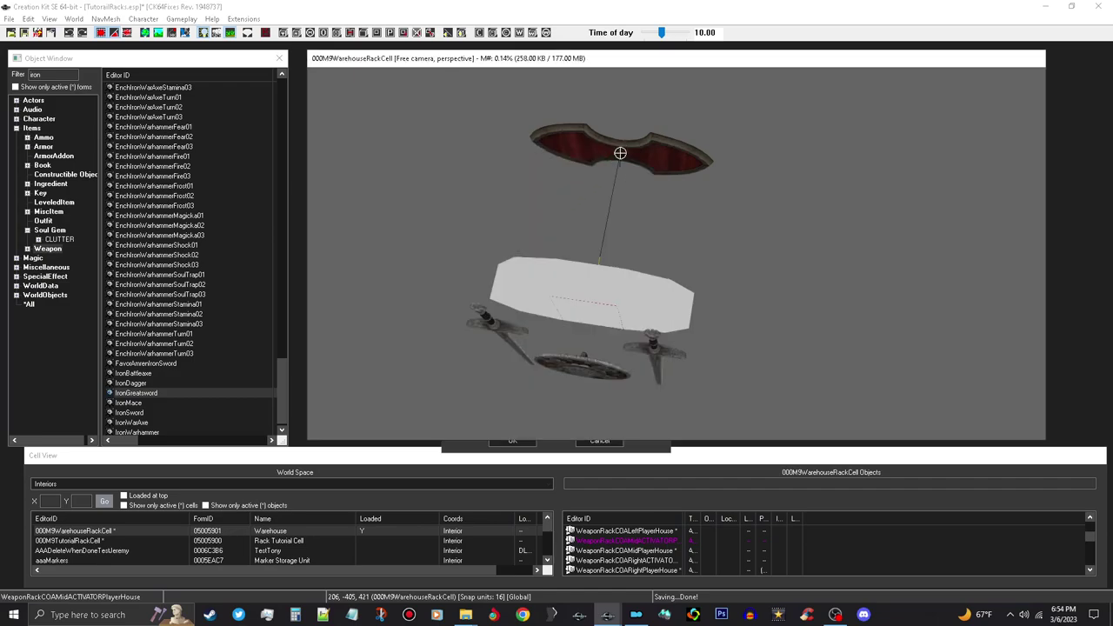
click(622, 154)
click(566, 279)
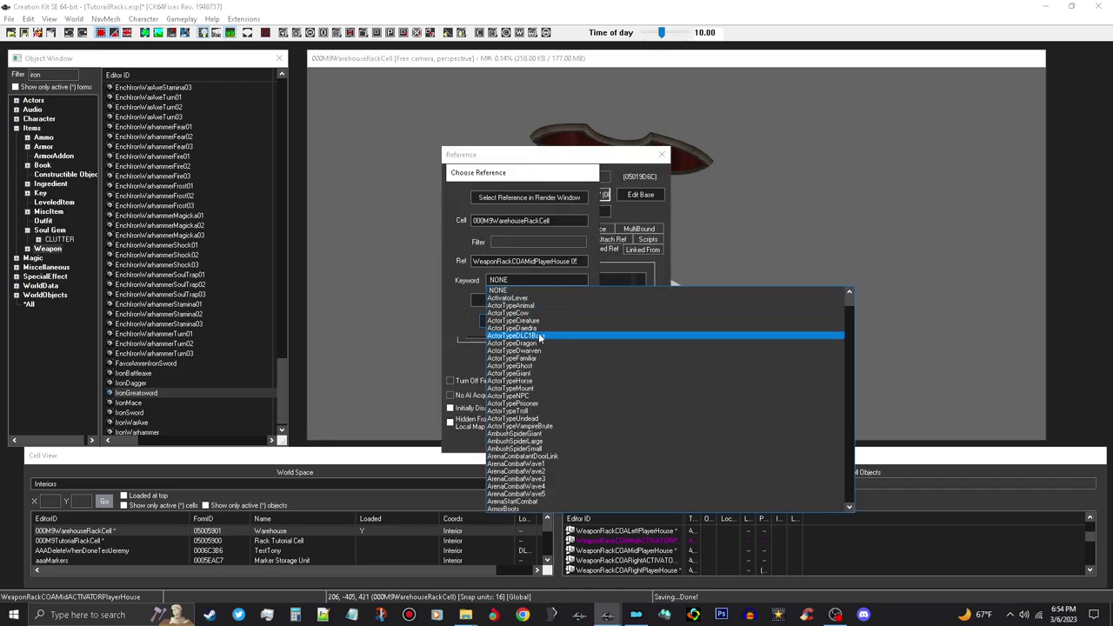
text(wr)
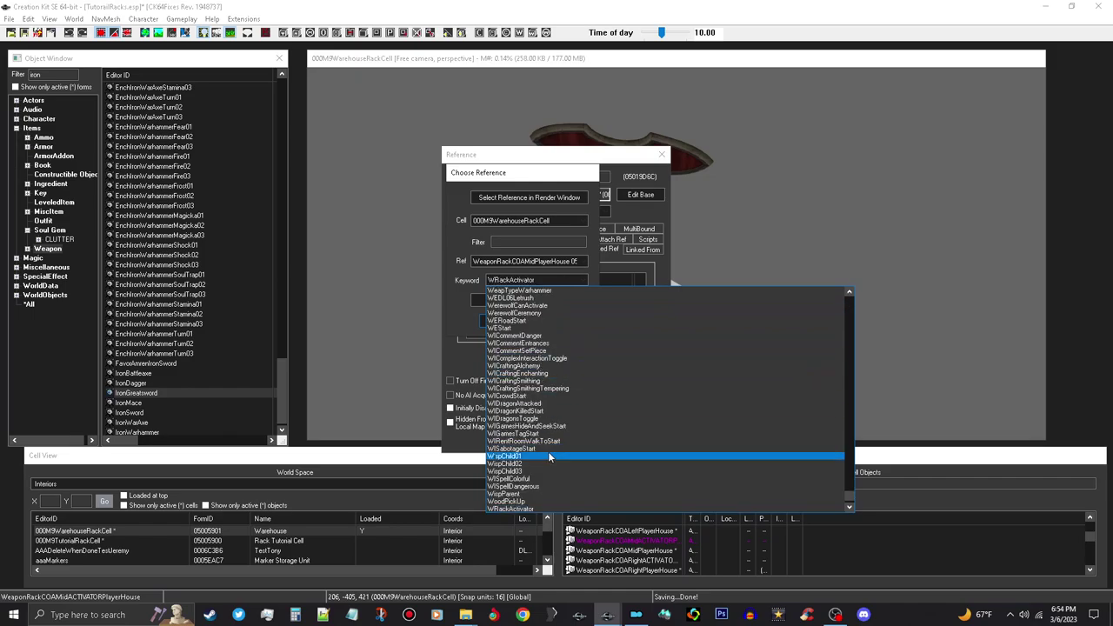
scroll(549, 451, down, 3)
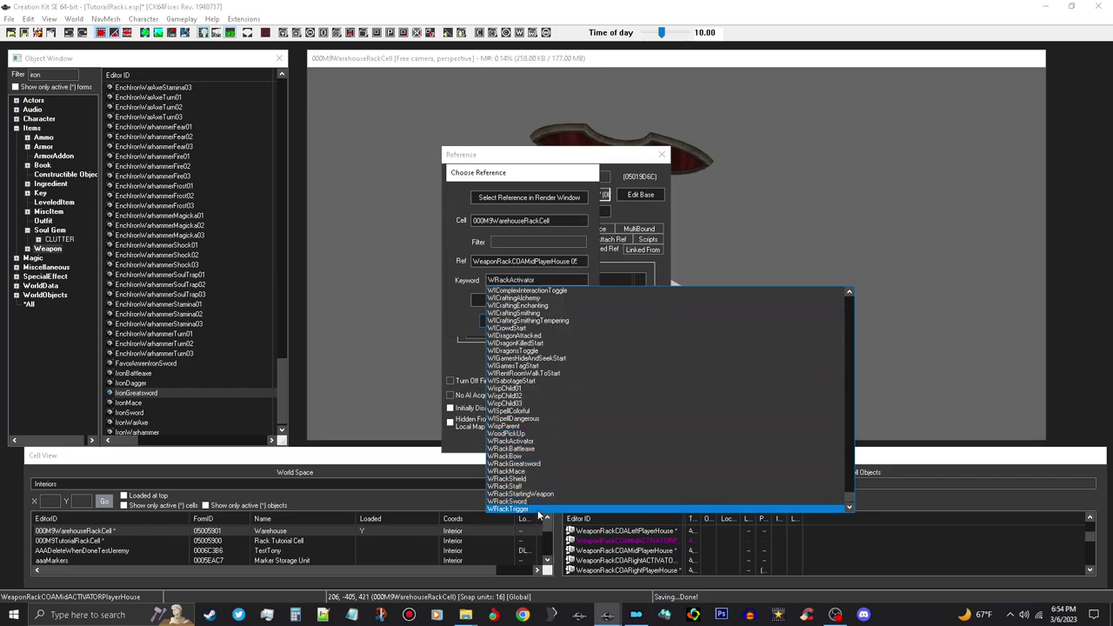
click(538, 510)
click(501, 321)
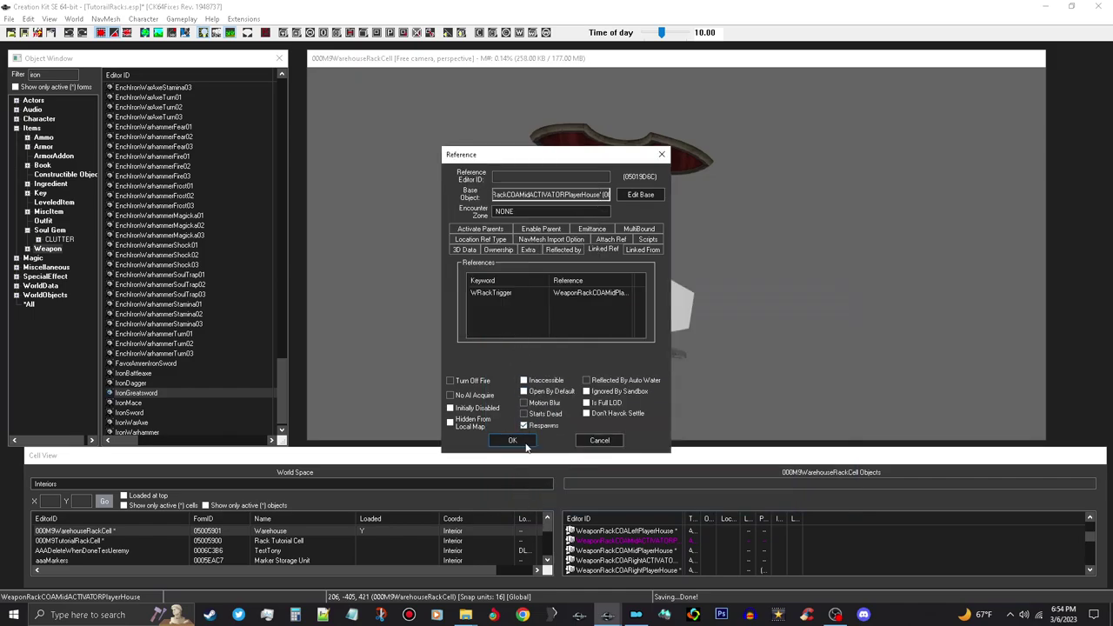
click(512, 440)
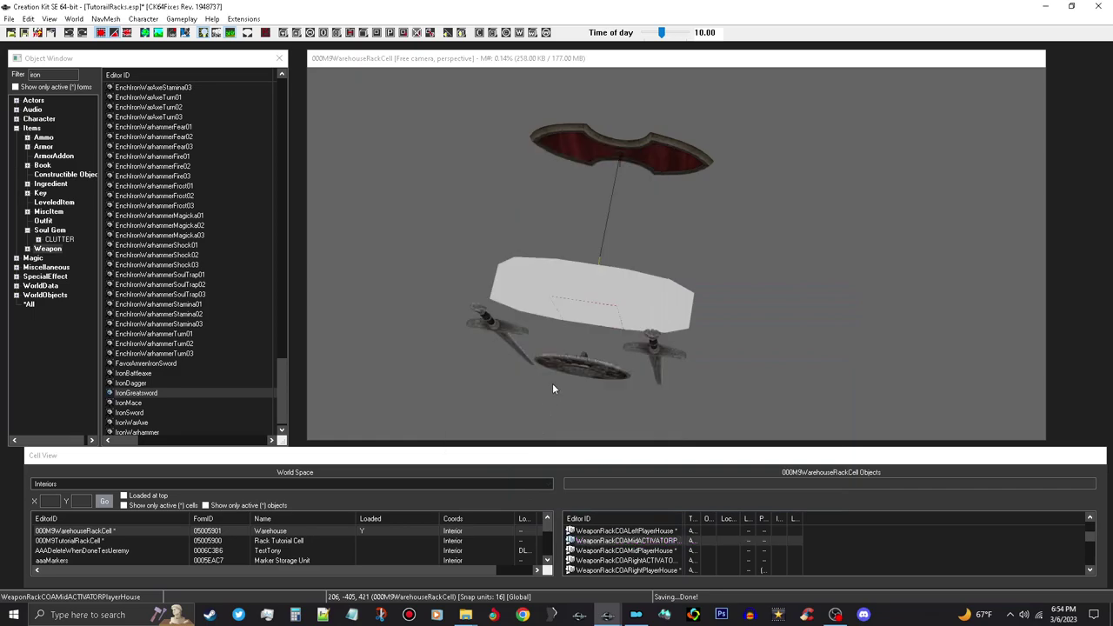
Link the left activator to the left plaque piece using the WRackTrigger keyword
click(572, 141)
click(527, 278)
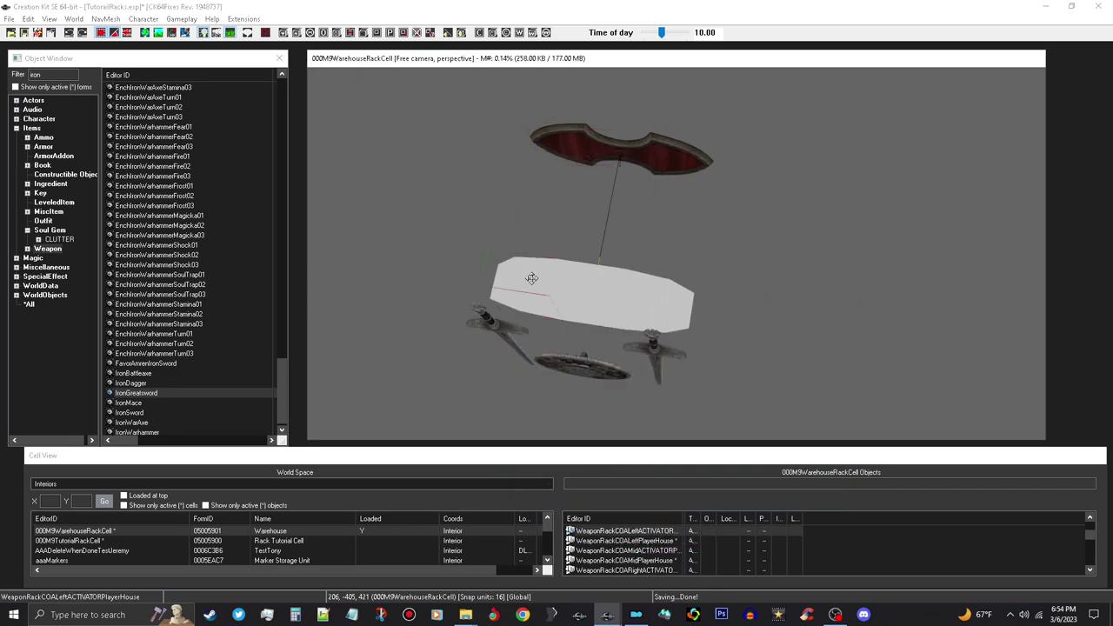
double_click(526, 276)
double_click(592, 301)
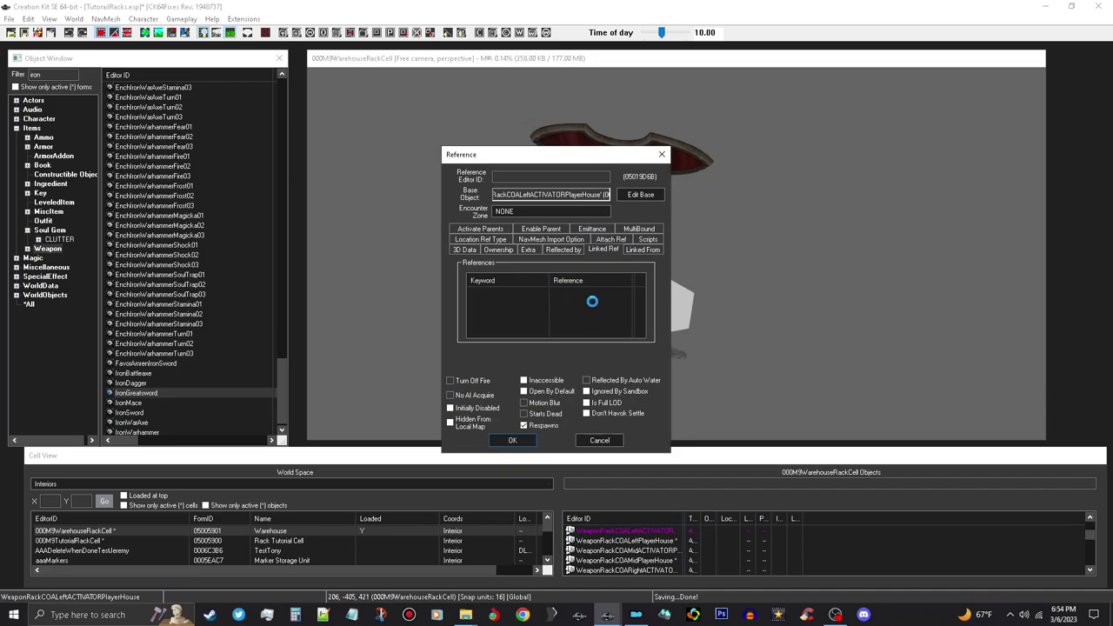
click(561, 201)
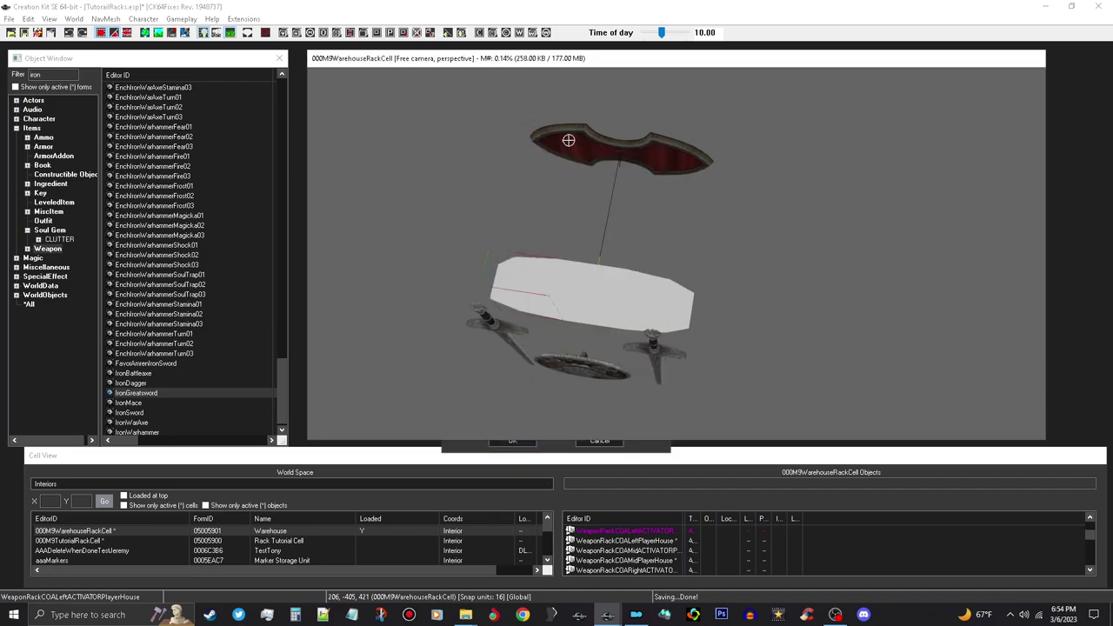
click(571, 145)
click(552, 279)
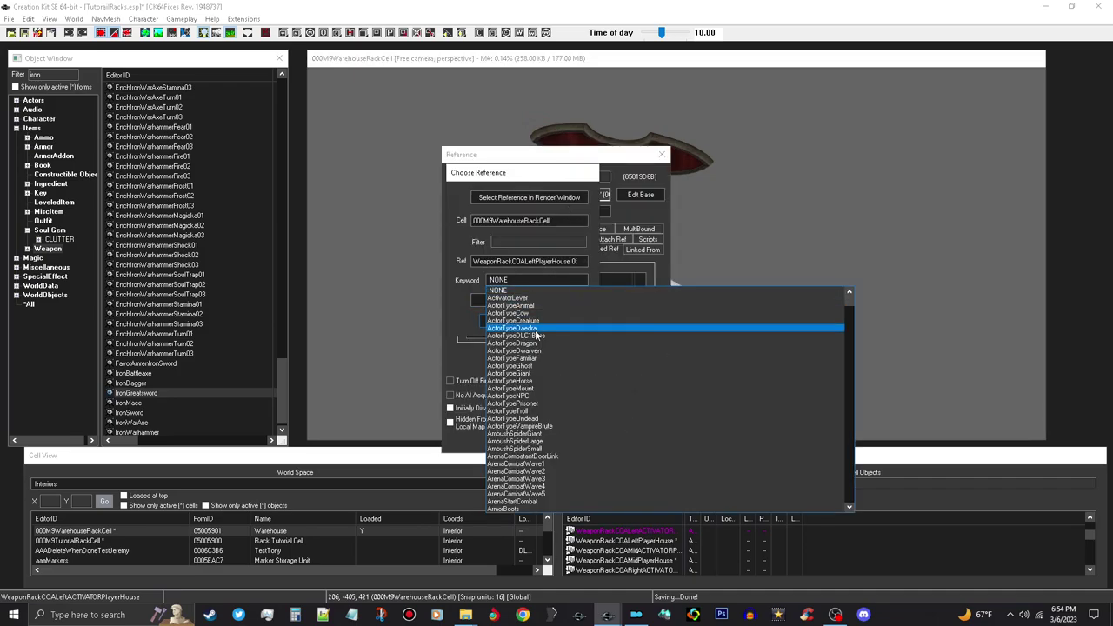
key(w)
key(r)
scroll(564, 402, down, 4)
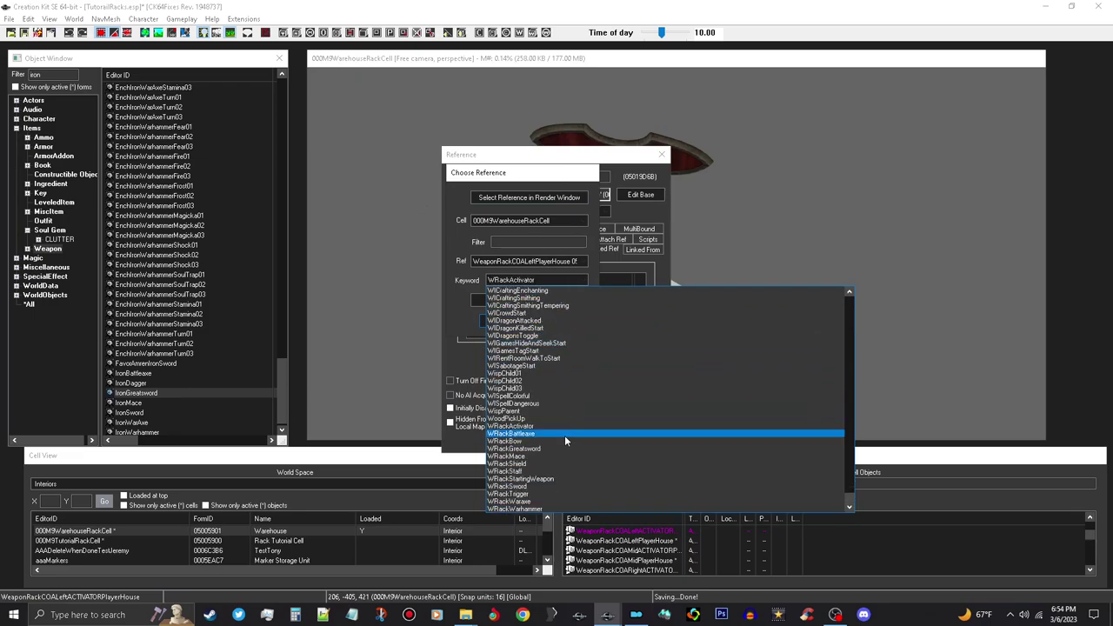
click(537, 495)
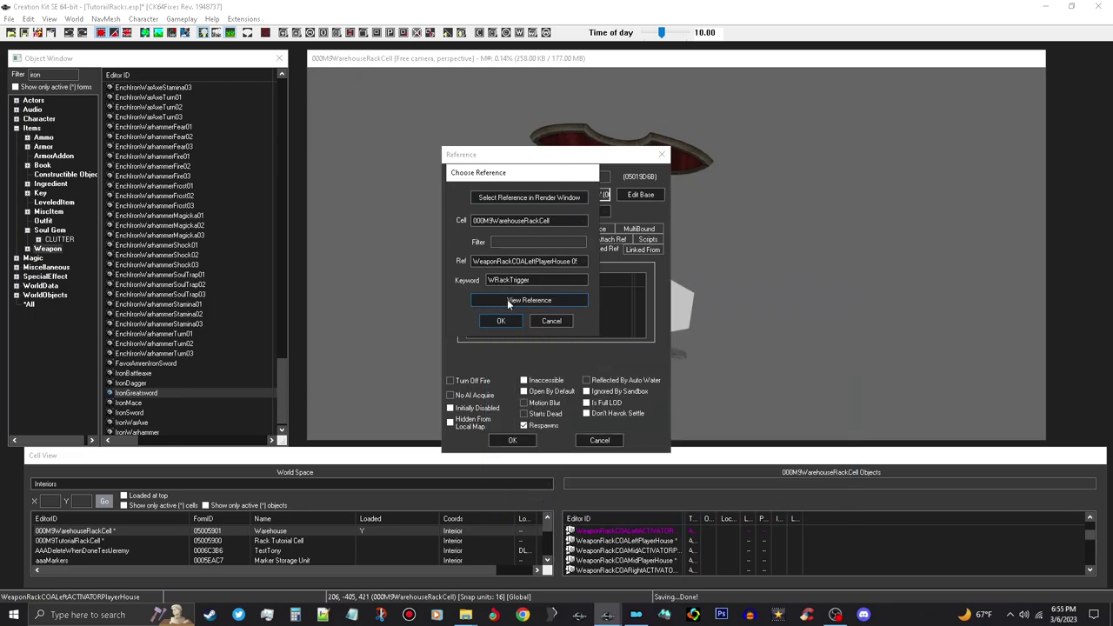
click(500, 321)
click(512, 440)
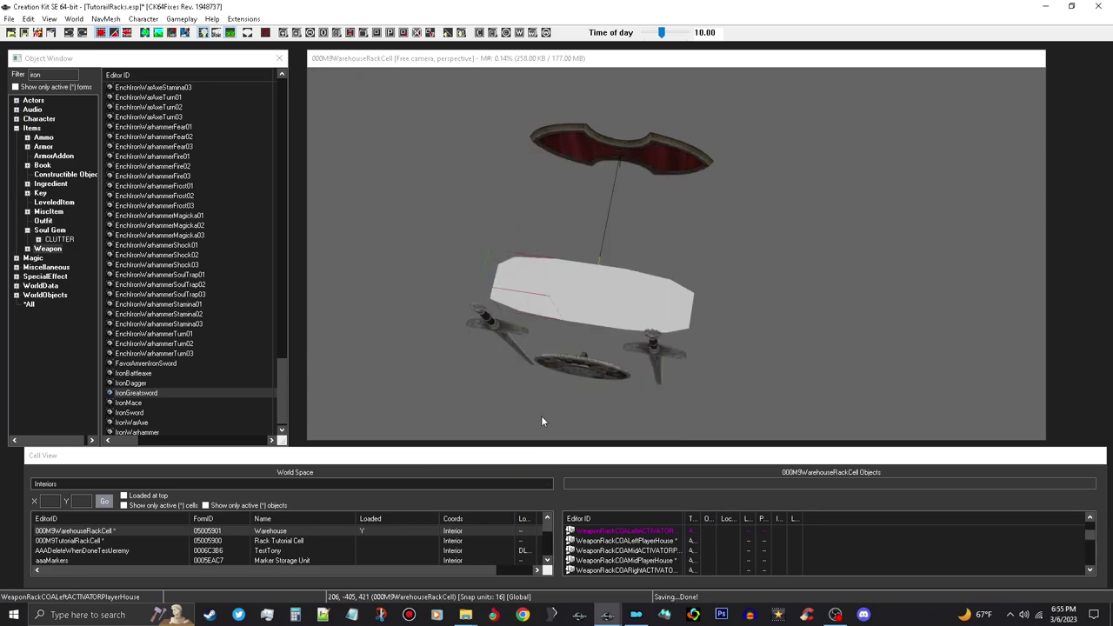
Link the right plaque piece back to the right activator using the WRackActivator keyword
double_click(677, 163)
double_click(601, 310)
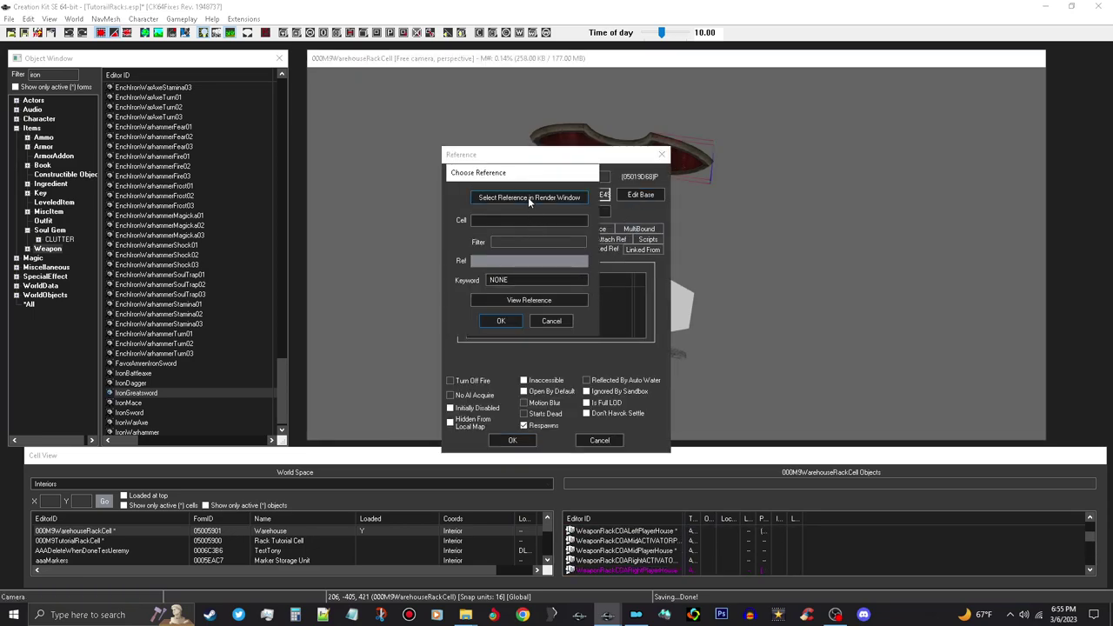
click(561, 201)
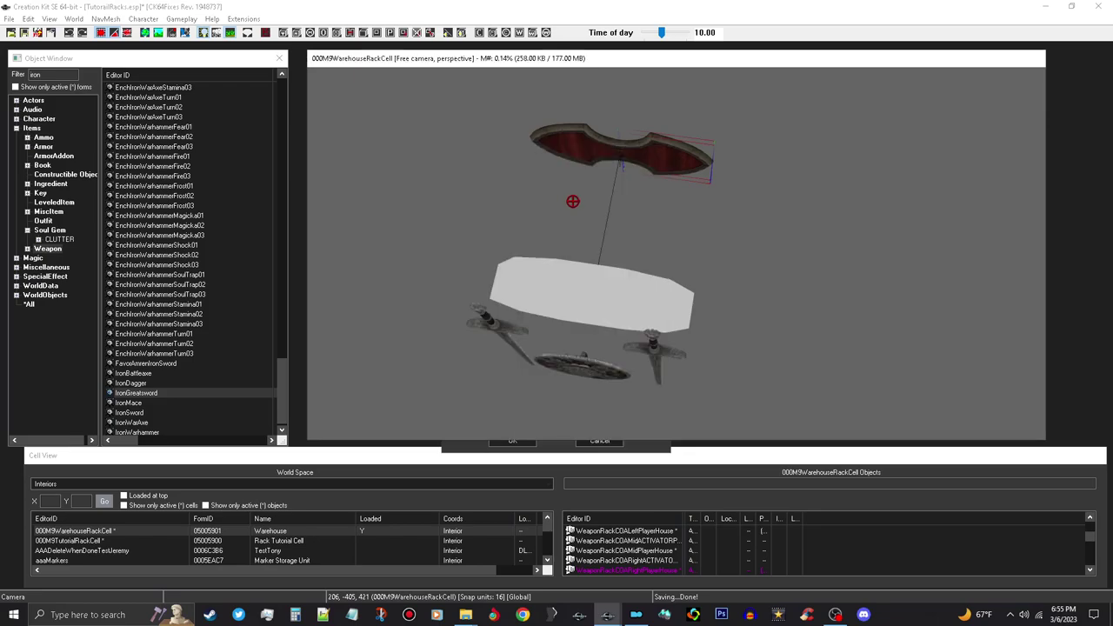
click(675, 302)
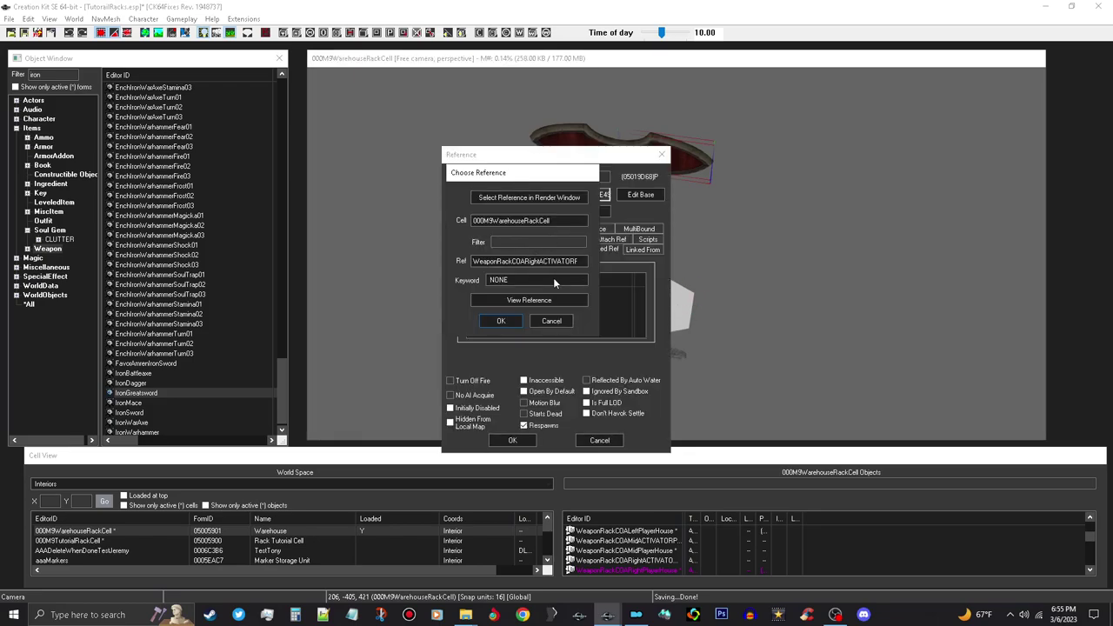
click(555, 281)
text(wr)
scroll(557, 427, down, 2)
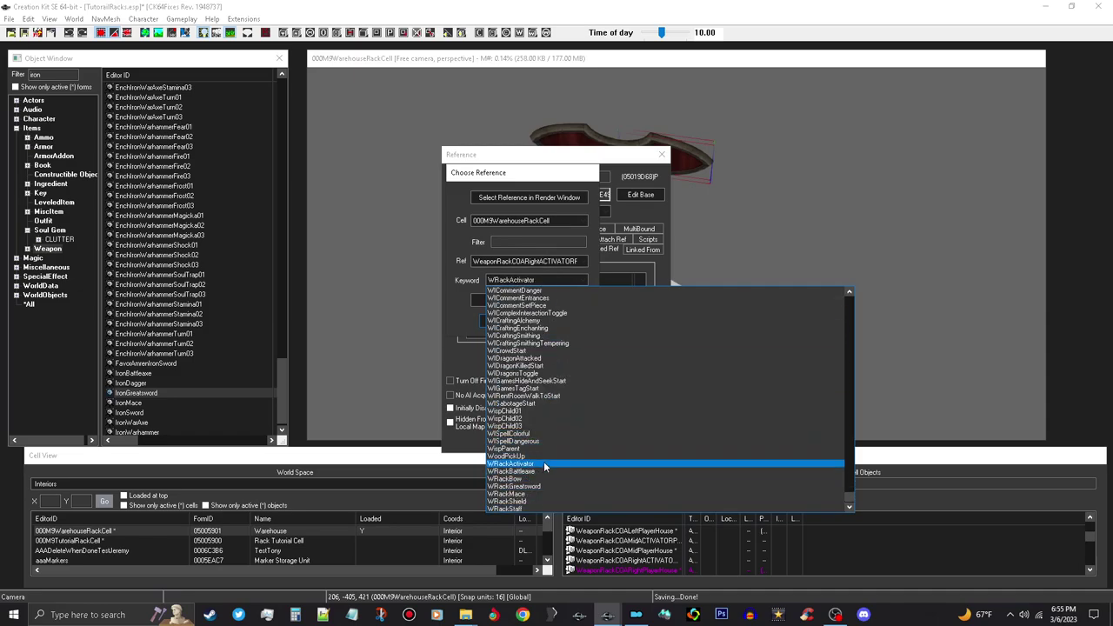
click(544, 465)
click(509, 326)
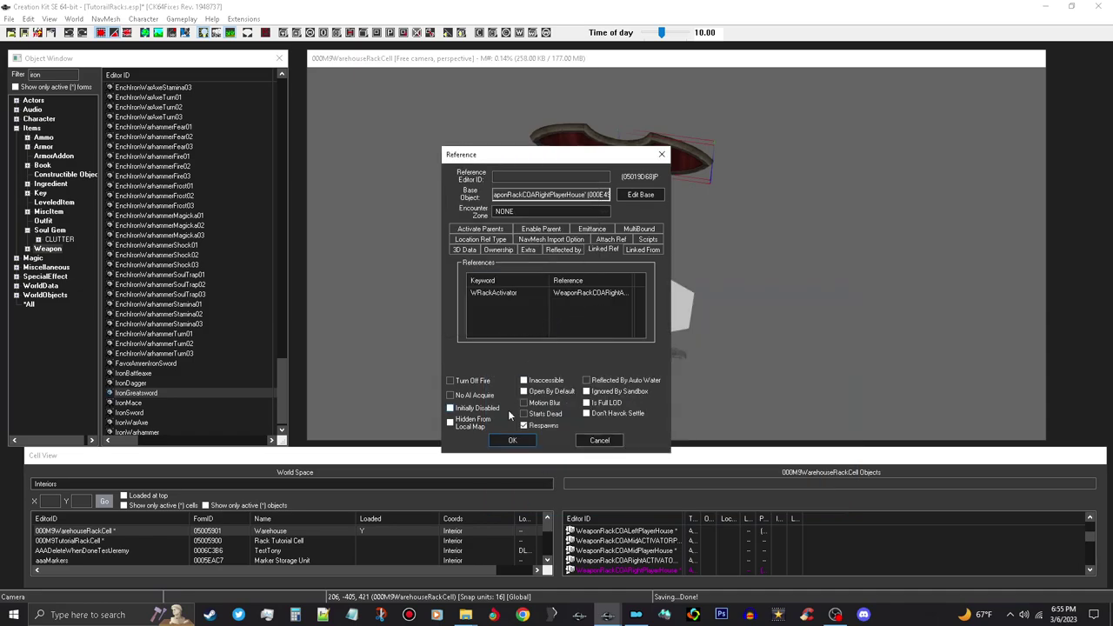
click(512, 440)
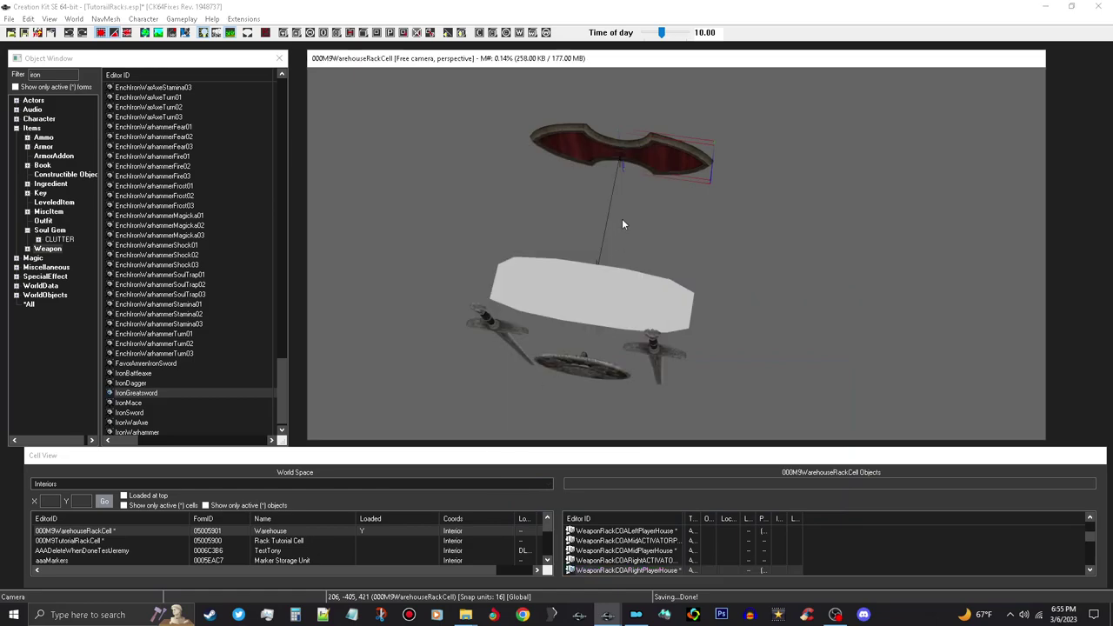
Link the middle plaque piece back to the middle activator using the WRackActivator keyword and apply the reference changes
click(620, 155)
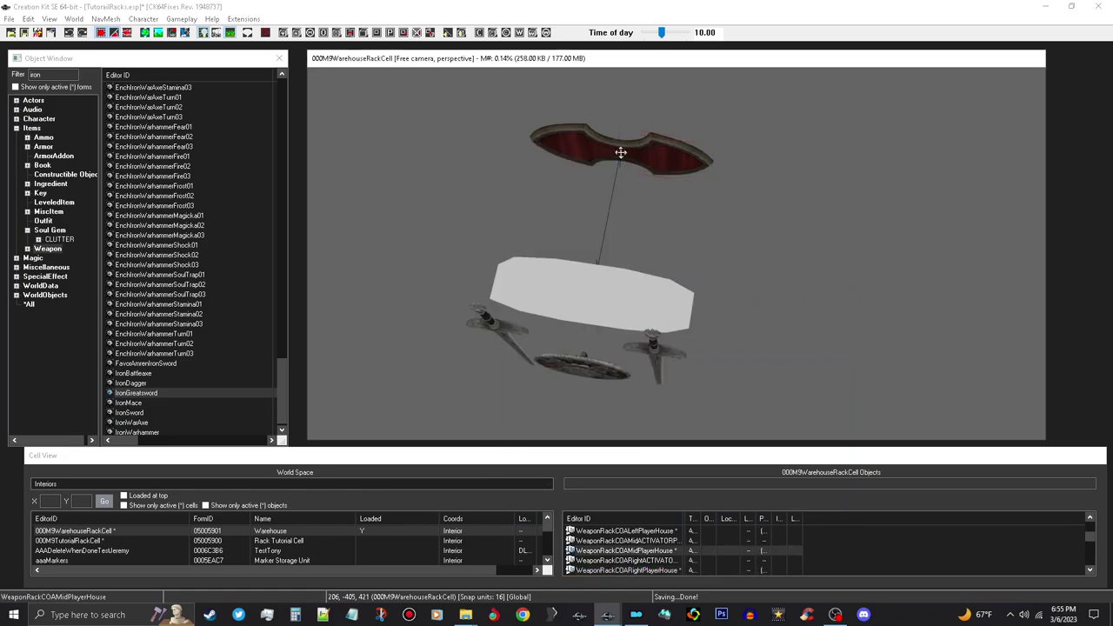
scroll(621, 153, up, 1)
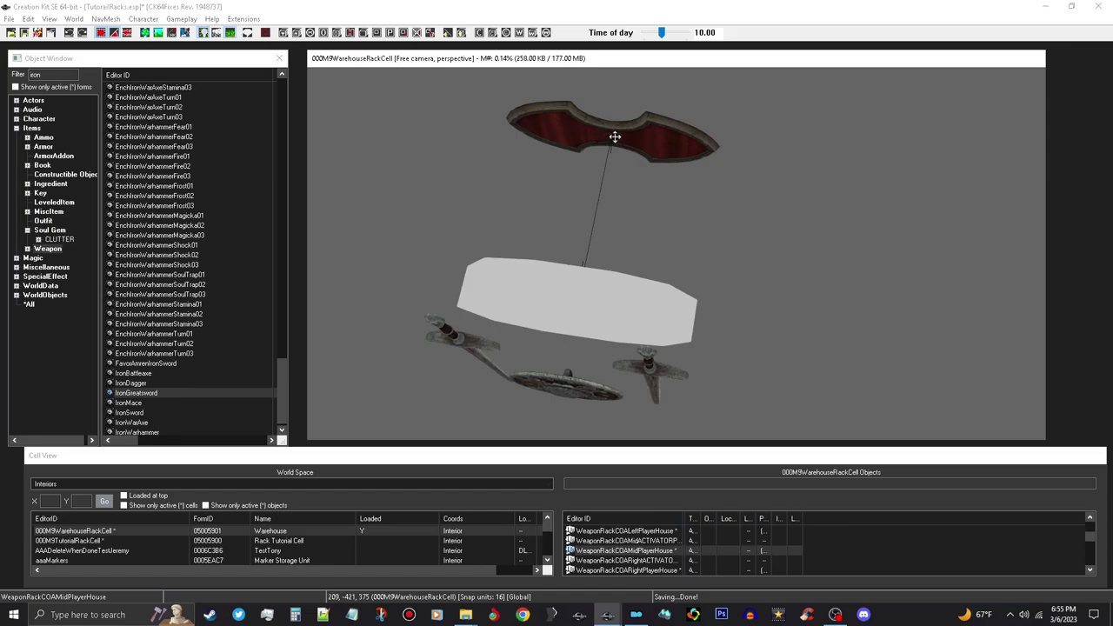
double_click(615, 139)
double_click(589, 305)
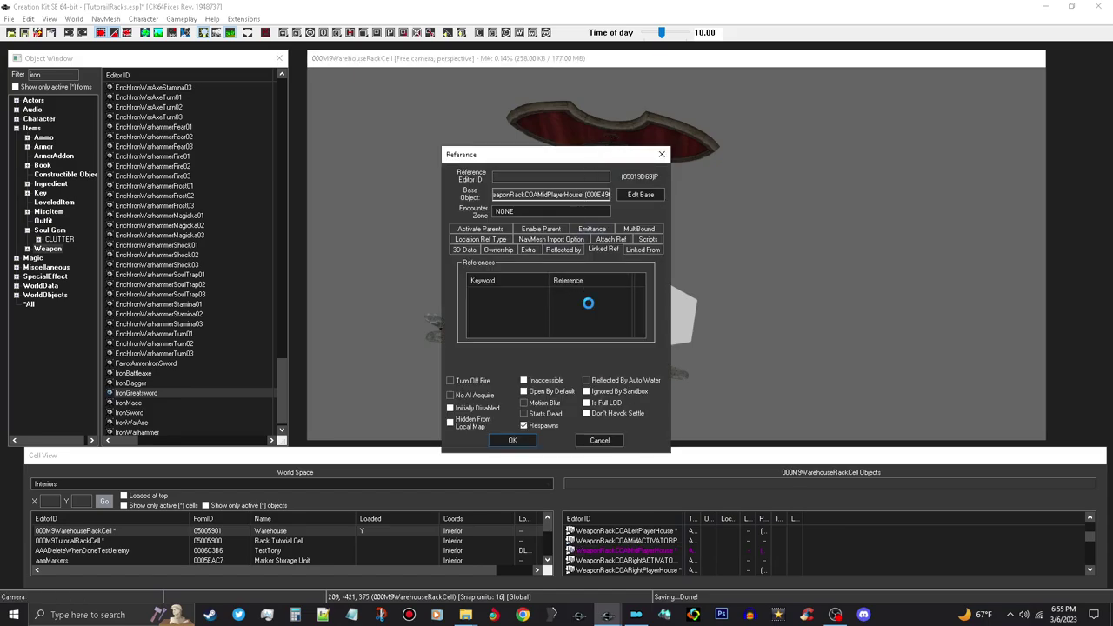
click(558, 198)
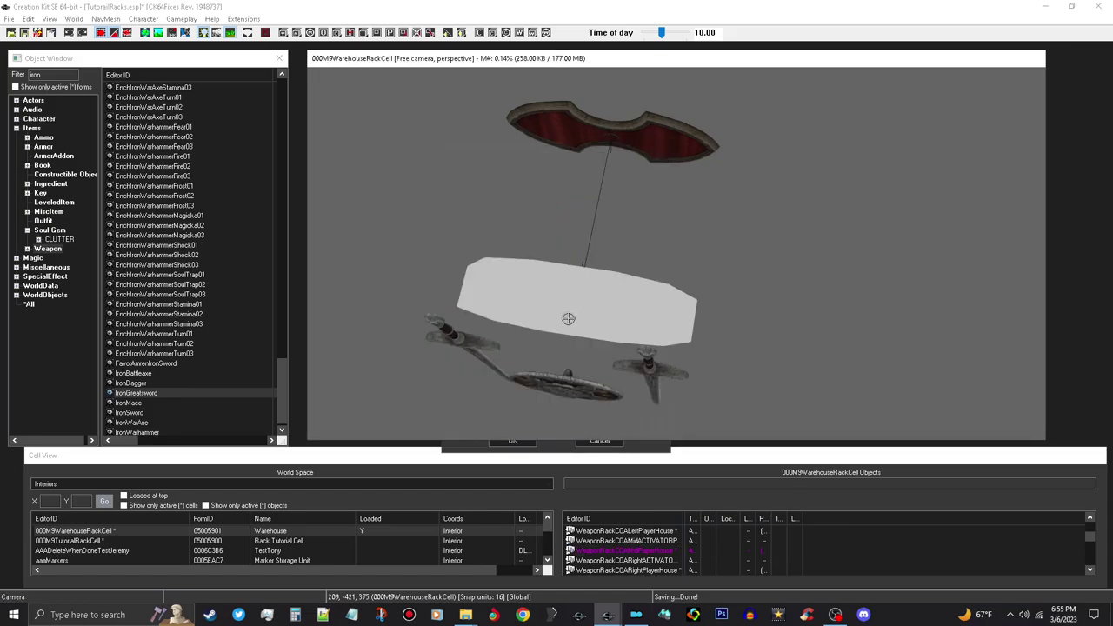
click(568, 306)
click(552, 280)
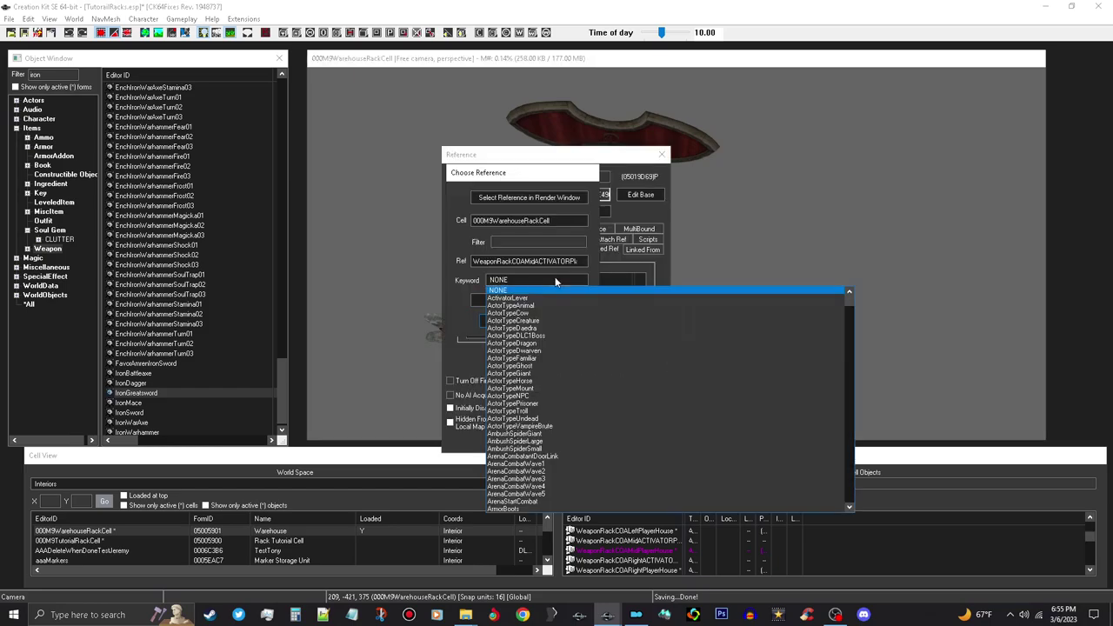
text(wr)
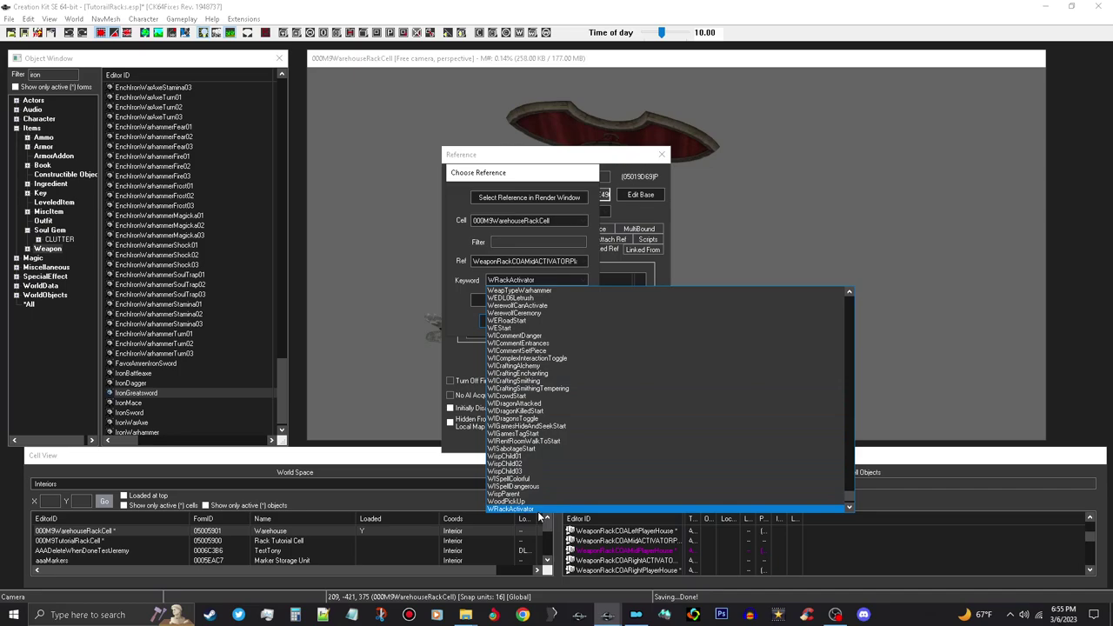
click(548, 510)
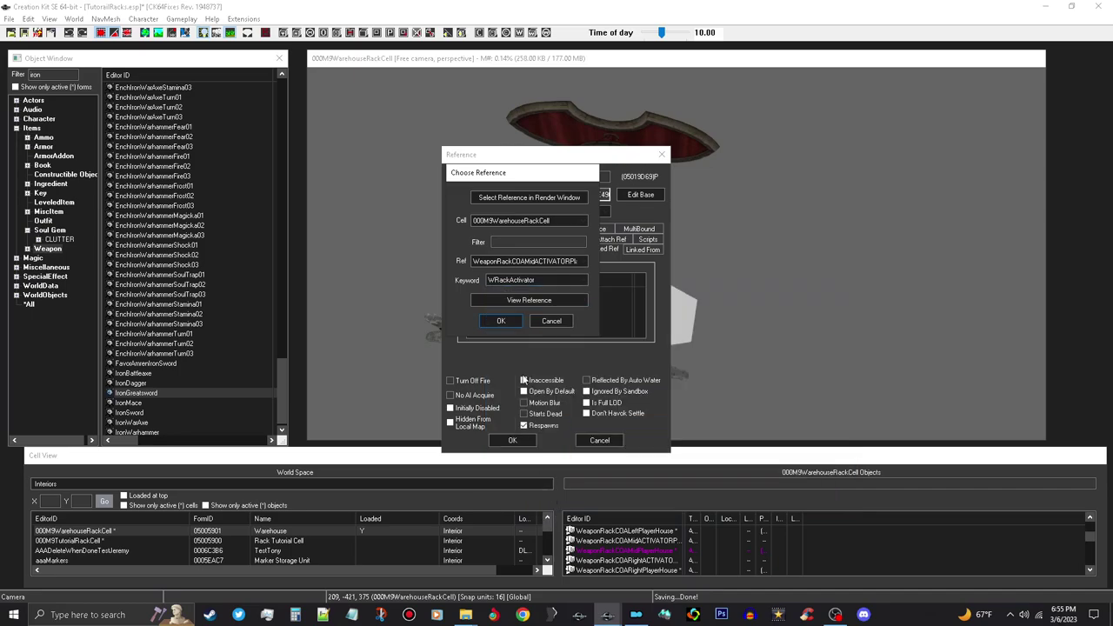
click(501, 320)
click(512, 440)
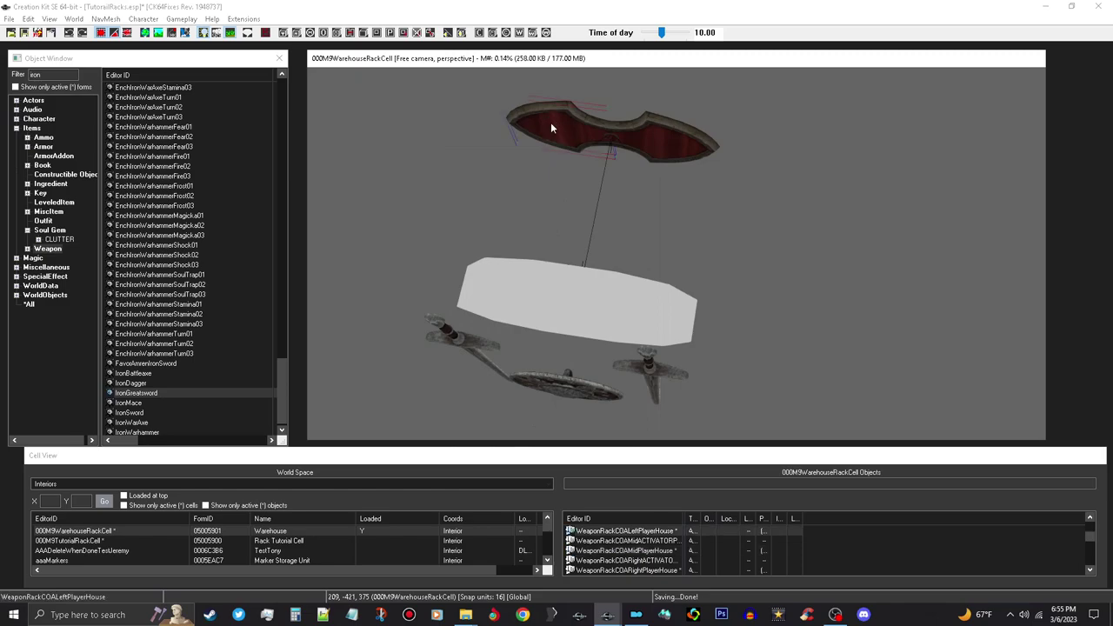
Link the left plaque piece back to the left activator using the WRackActivator keyword
double_click(552, 126)
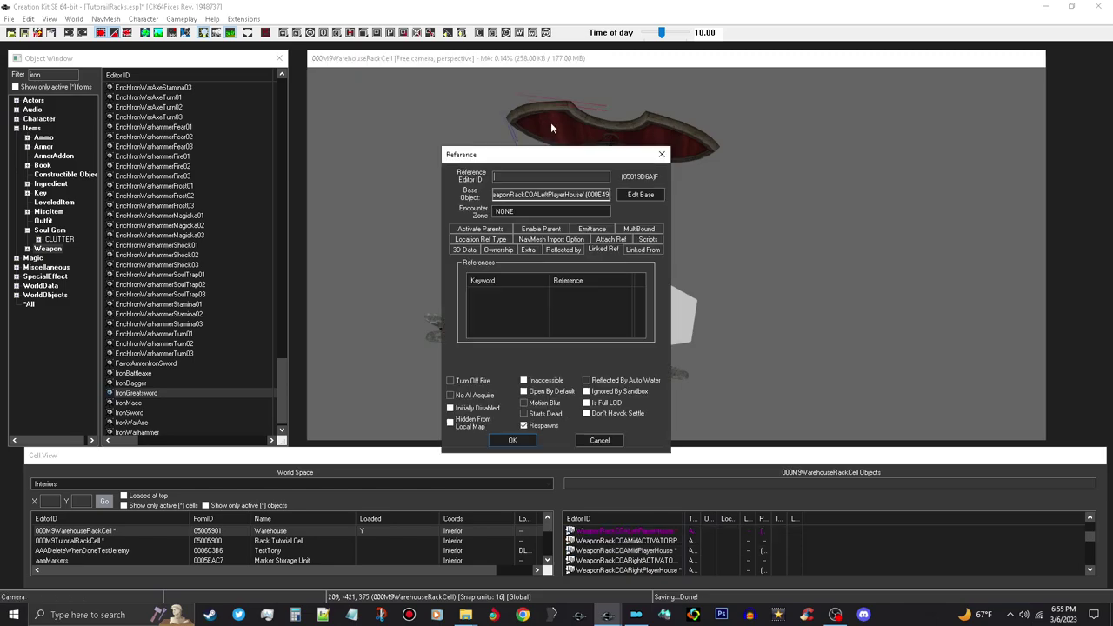
double_click(574, 308)
click(556, 196)
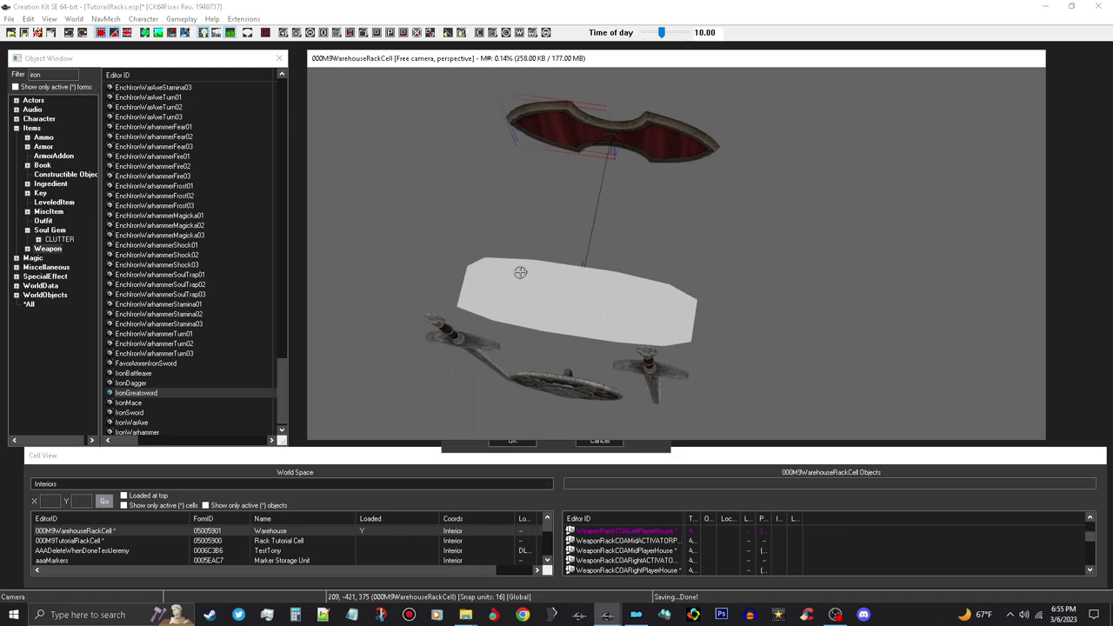
click(484, 296)
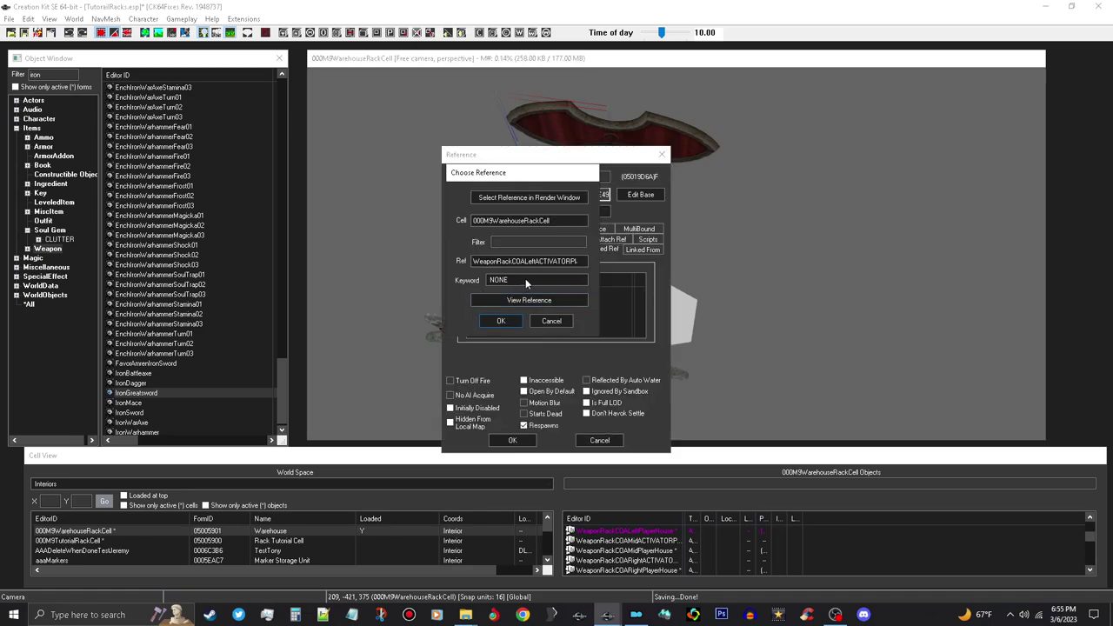
click(525, 280)
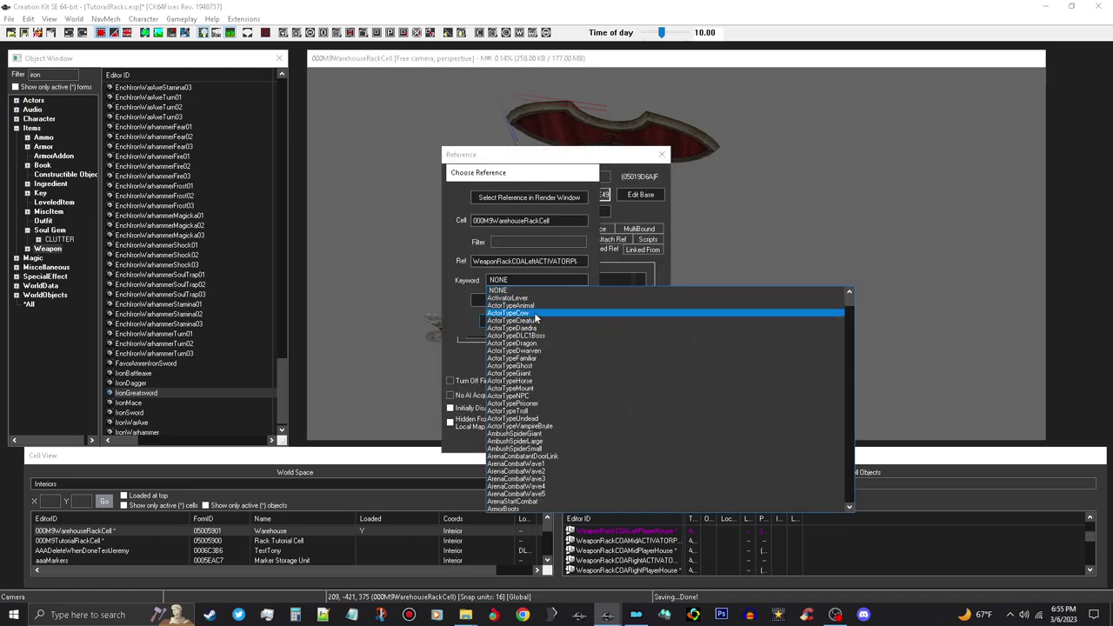
key(End)
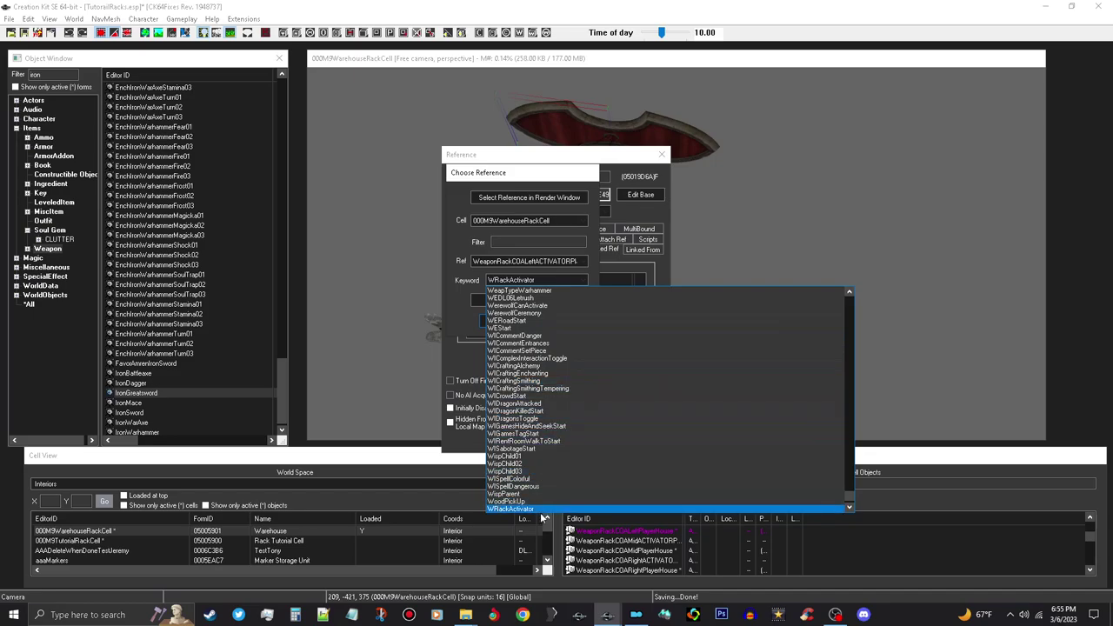
click(543, 509)
click(501, 321)
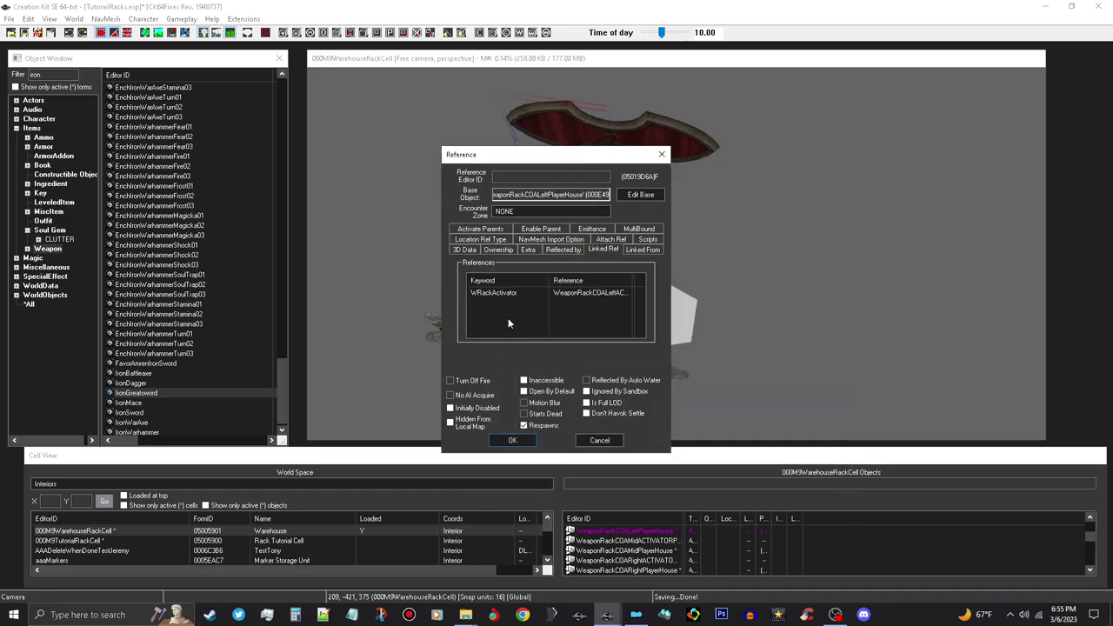
click(513, 440)
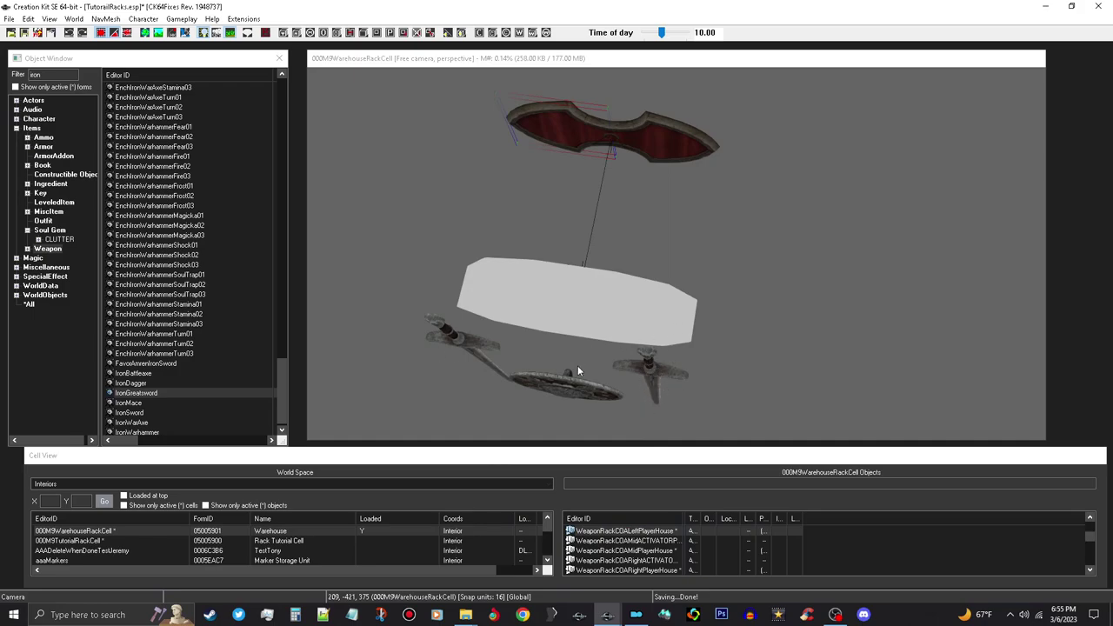
Add a linked reference from the right activator to the right iron greatsword, keeping the keyword at NONE
click(664, 307)
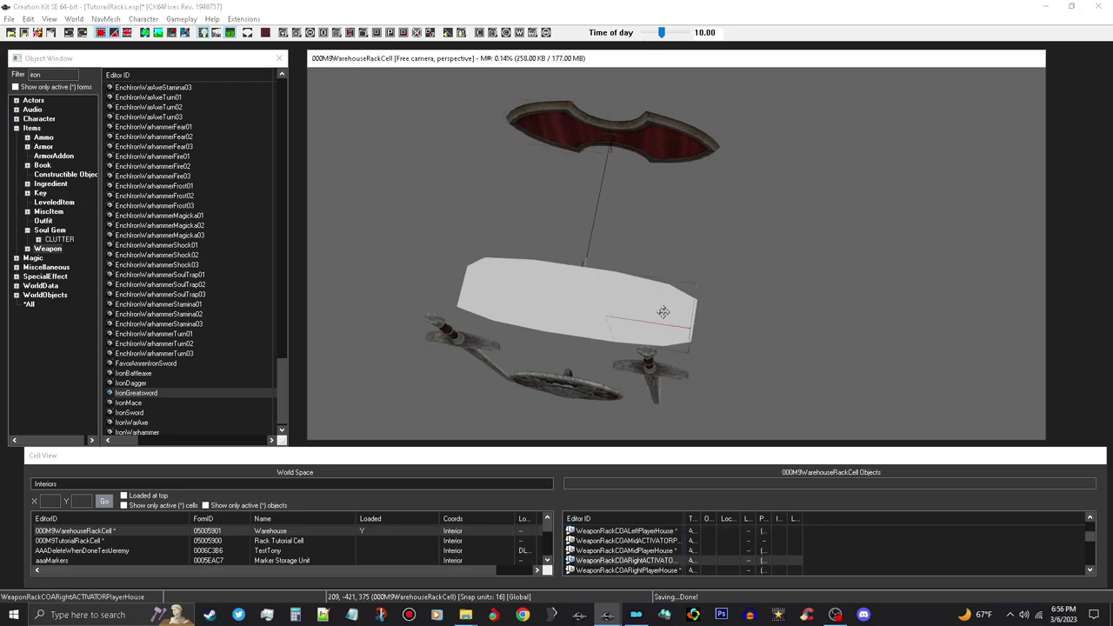
double_click(648, 314)
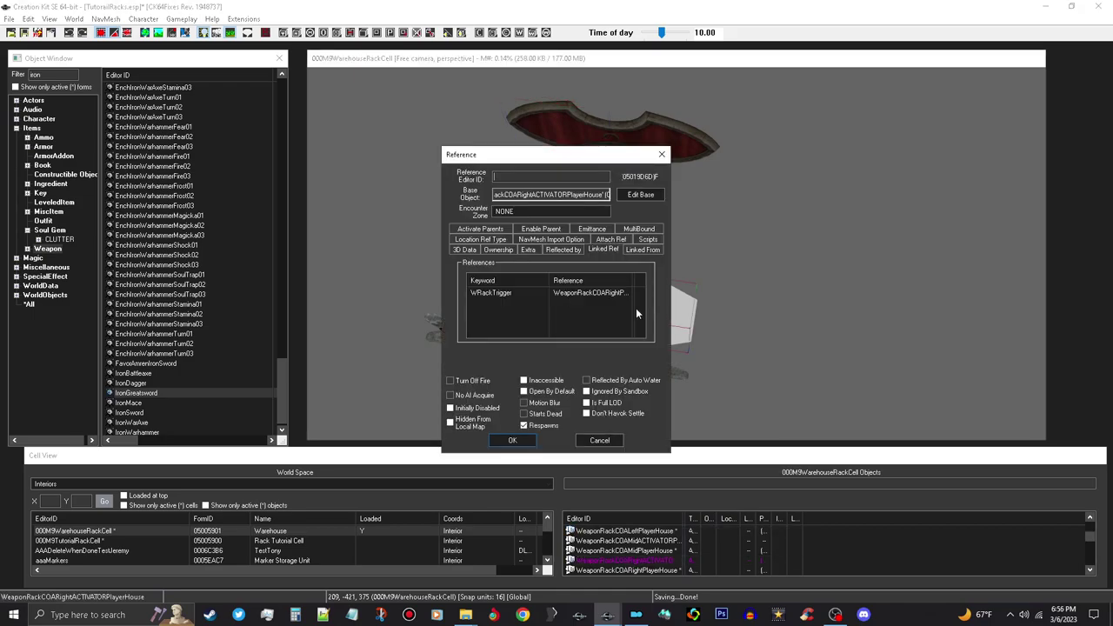
double_click(525, 311)
click(533, 196)
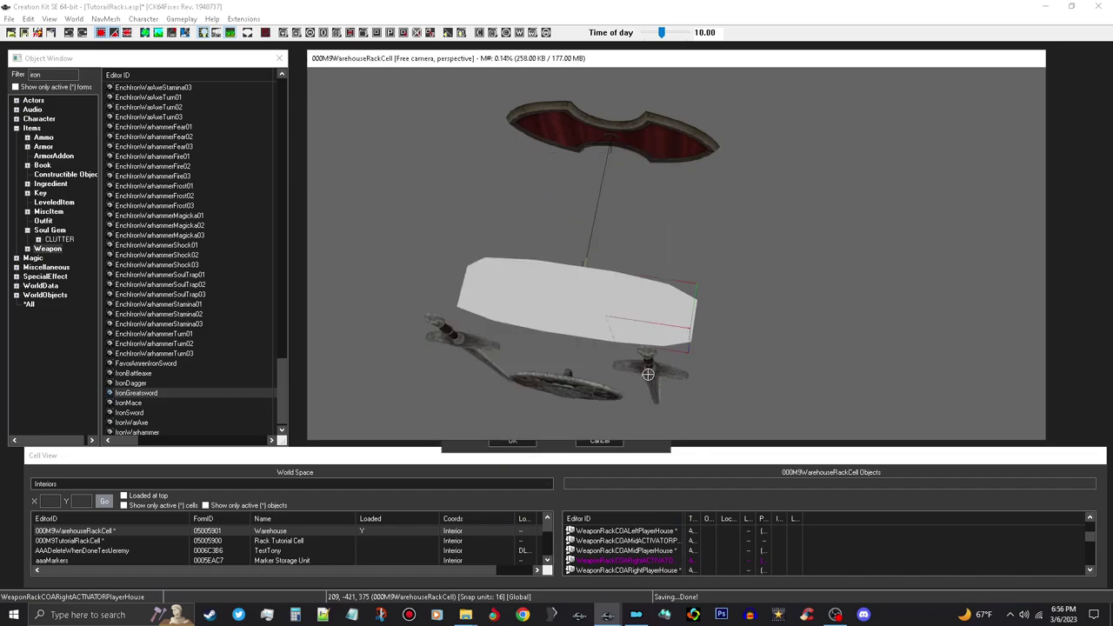
double_click(647, 374)
click(492, 321)
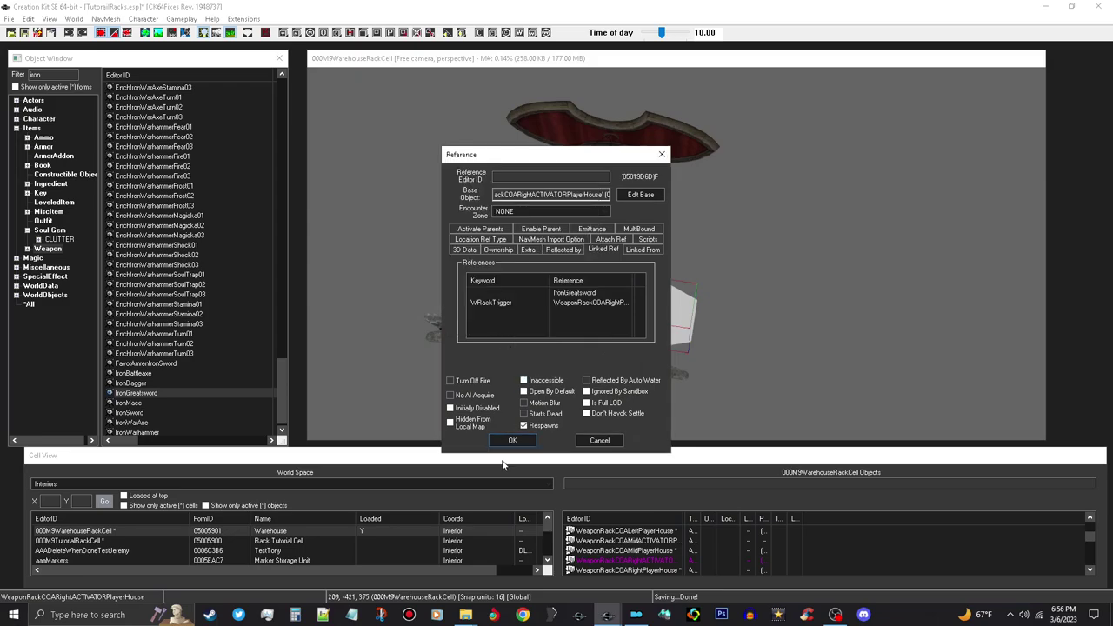
click(525, 444)
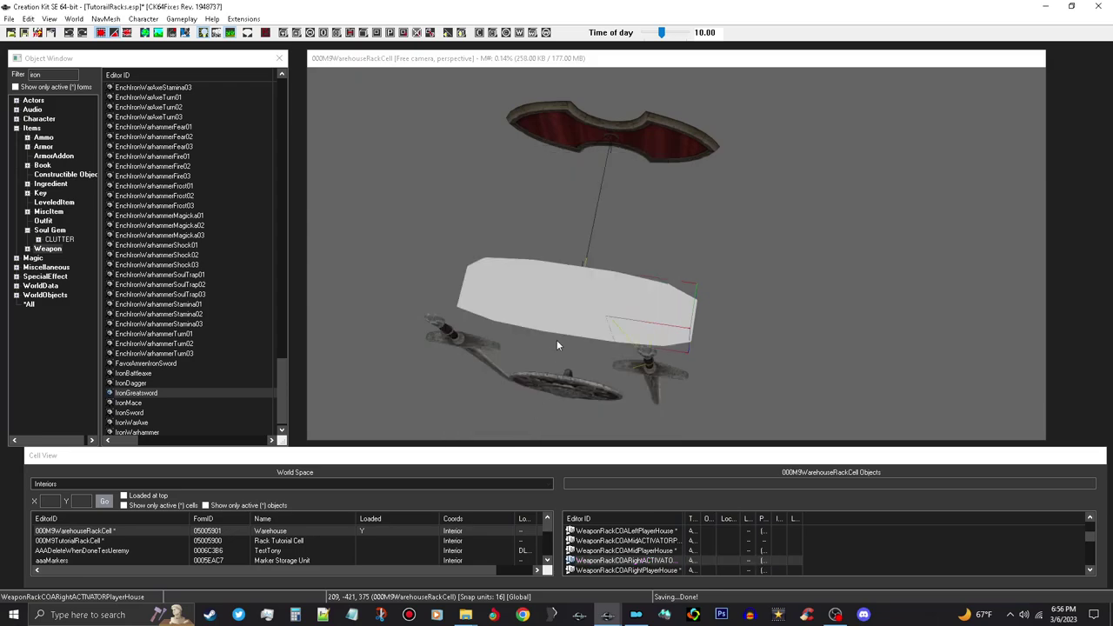
Add a linked reference from the middle activator to the iron shield with the keyword NONE
double_click(572, 320)
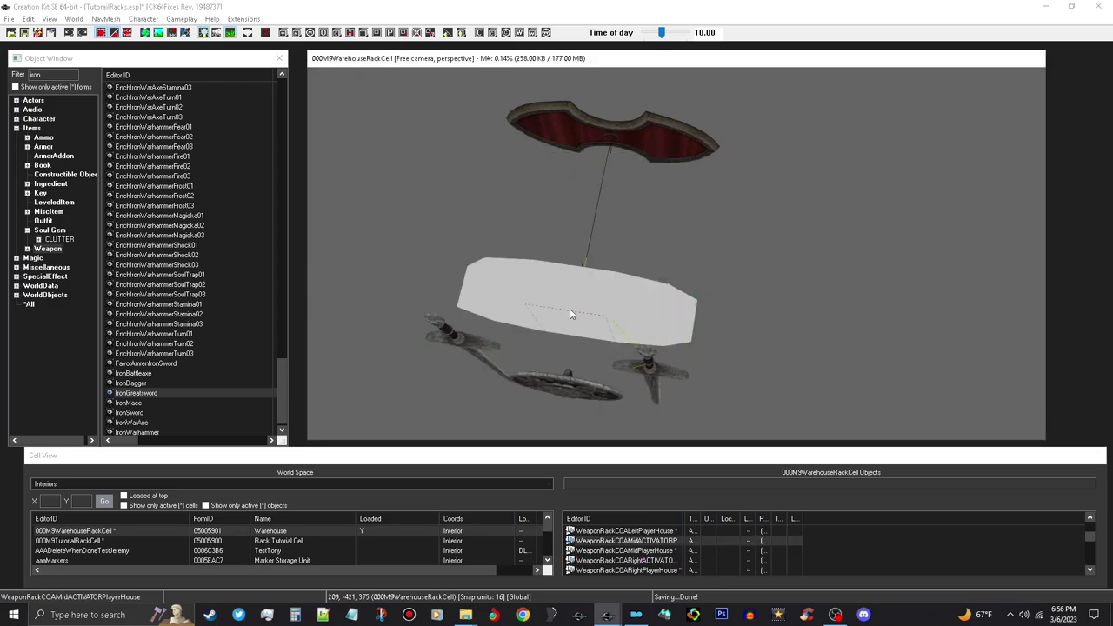
double_click(529, 316)
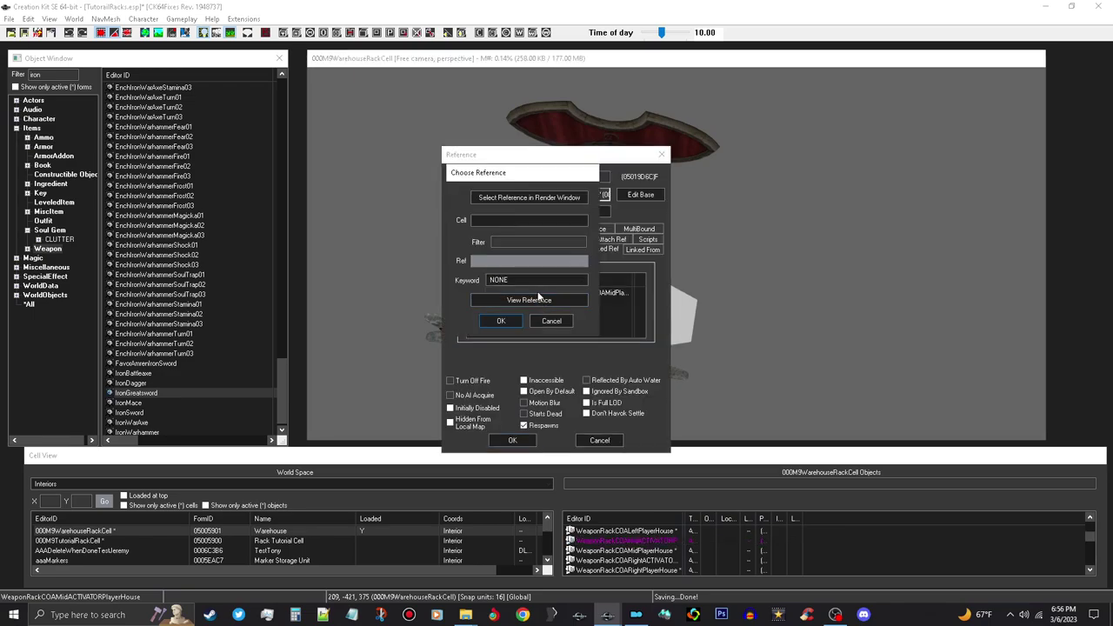
click(564, 197)
click(566, 384)
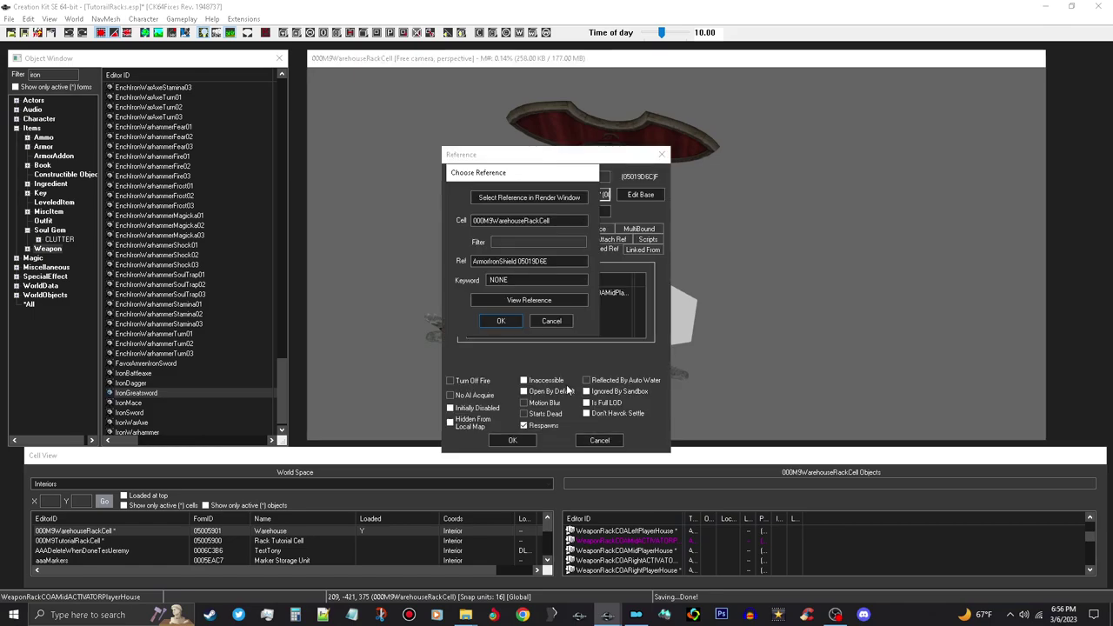
click(500, 319)
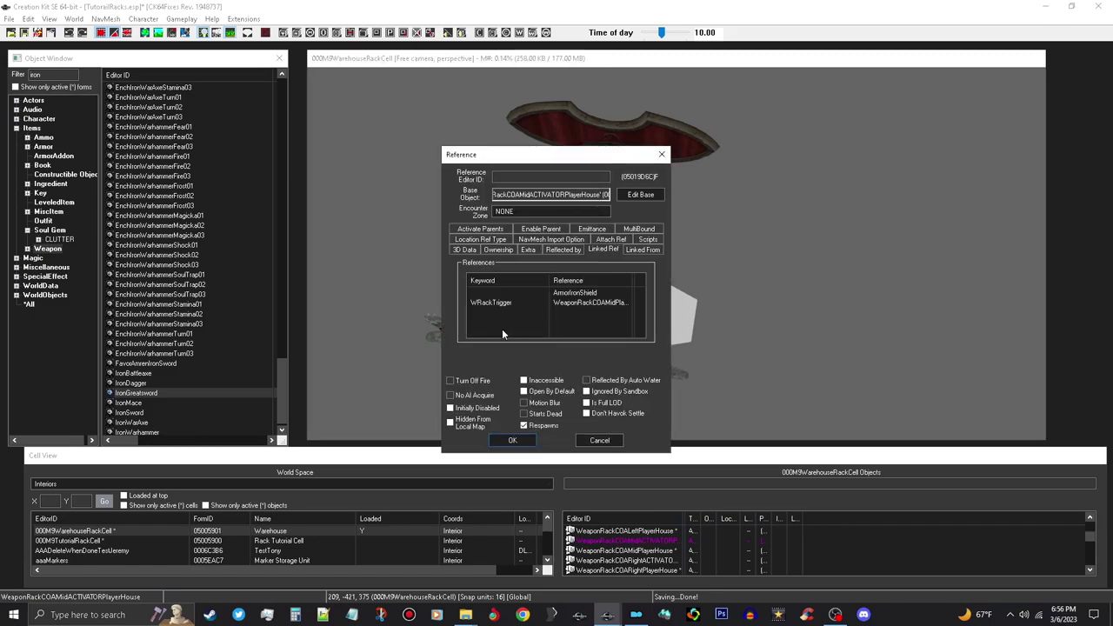
click(512, 441)
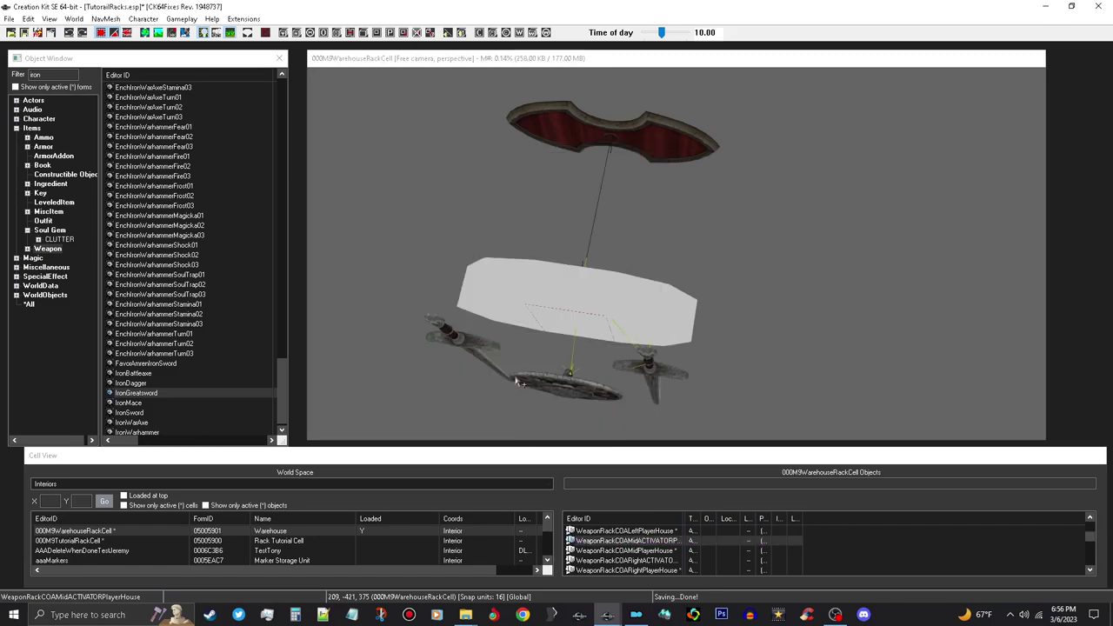
Add a linked reference from the left activator to the left iron greatsword with the keyword NONE
click(504, 299)
double_click(504, 300)
double_click(504, 314)
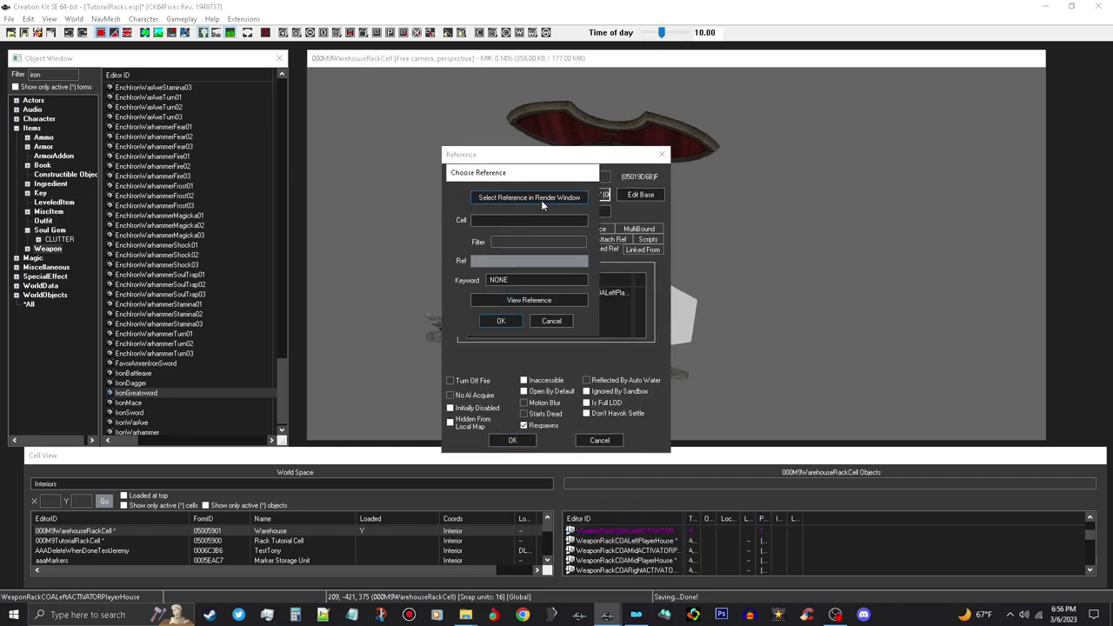
click(539, 199)
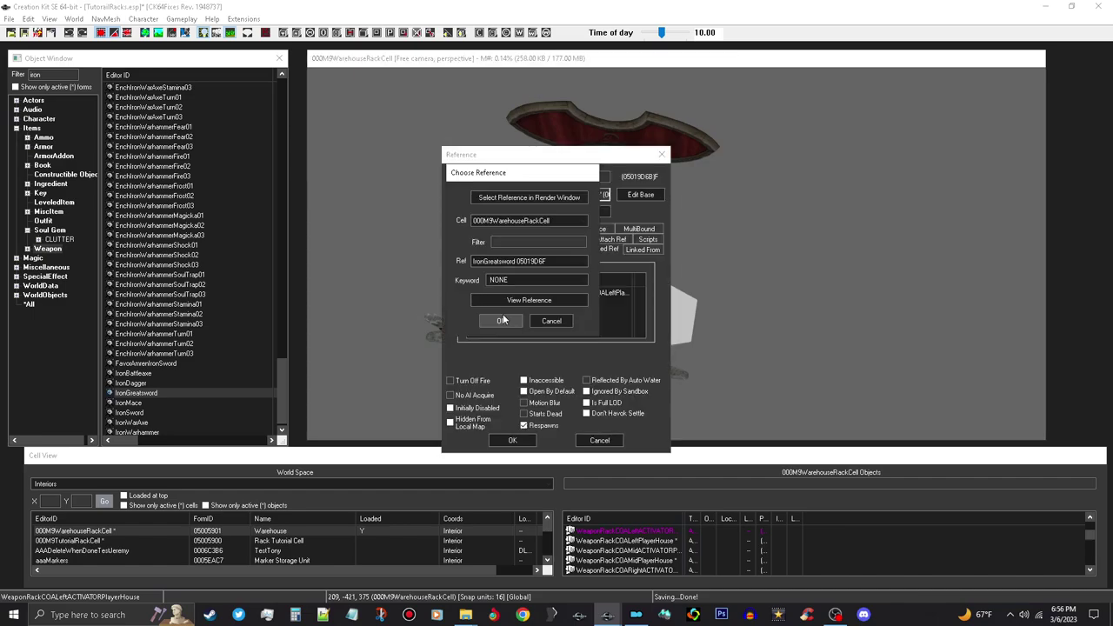
click(503, 320)
click(523, 440)
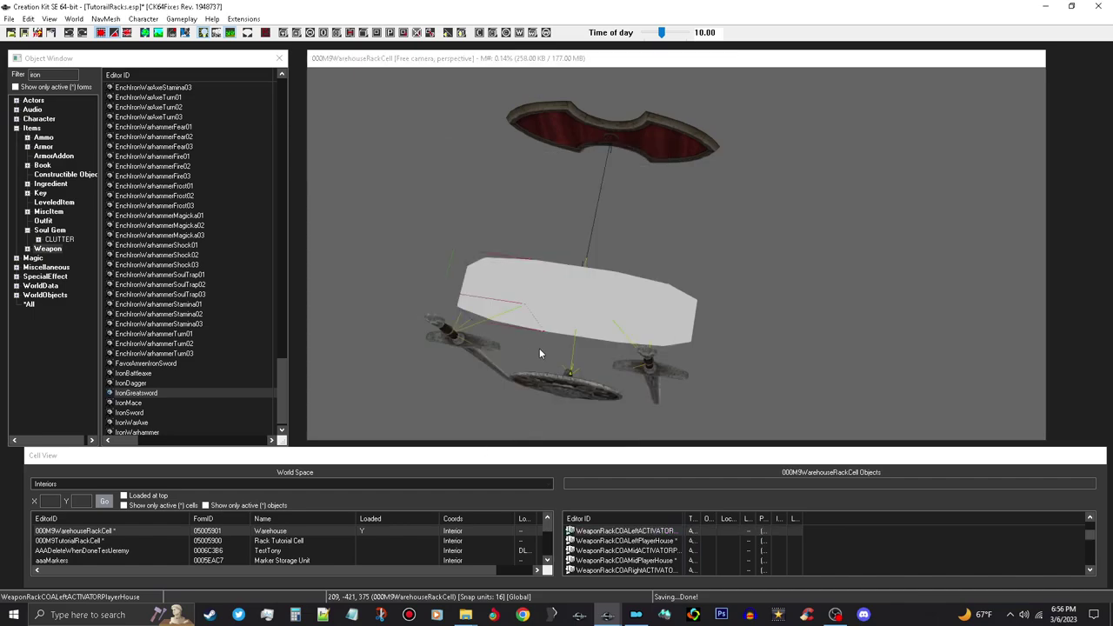
Select the iron shield and both greatswords together and move them up against the activators
click(573, 393)
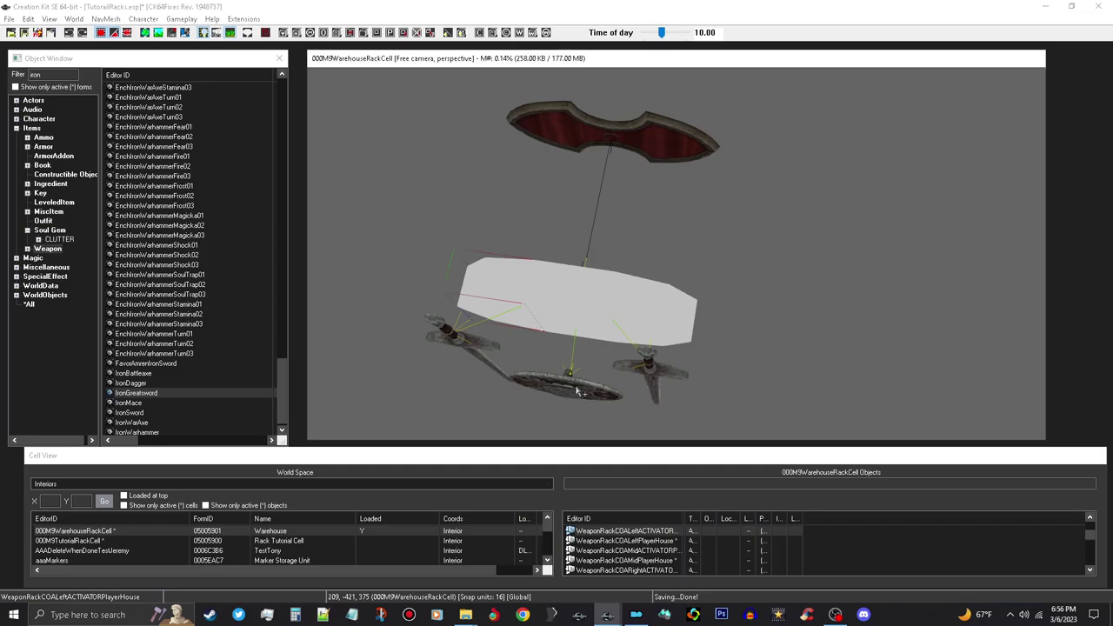
ctrl+click(576, 392)
ctrl+click(666, 369)
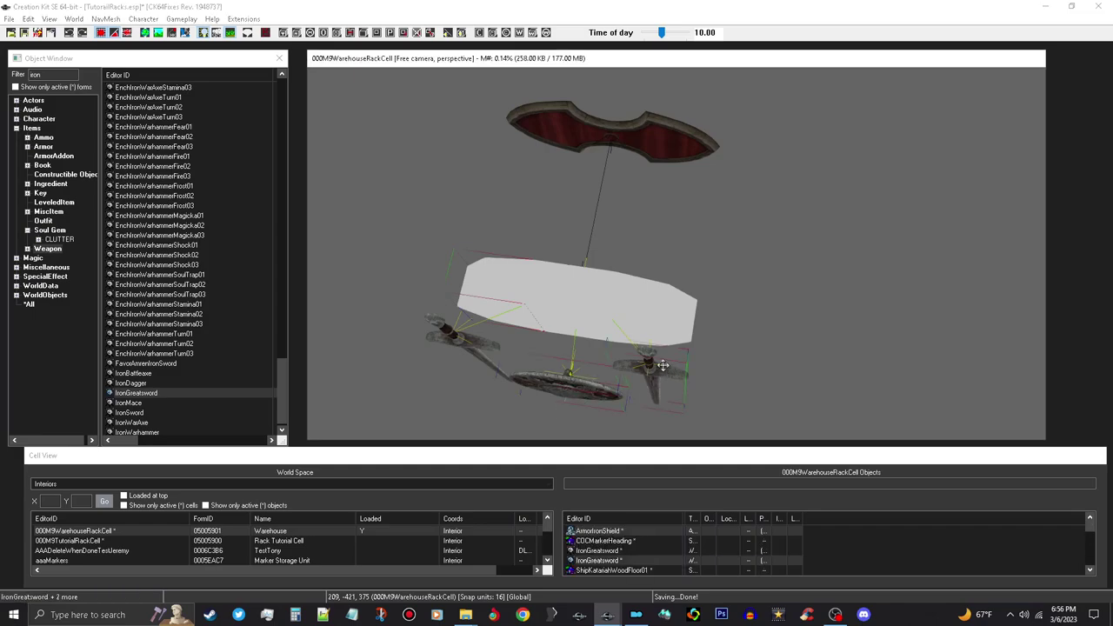
key(m)
mouse_move(657, 370)
mouse_down()
mouse_move(664, 319)
mouse_move(655, 364)
mouse_up()
ctrl+click(488, 284)
mouse_move(657, 373)
mouse_down()
mouse_move(658, 314)
mouse_move(650, 367)
mouse_up()
ctrl+click(451, 345)
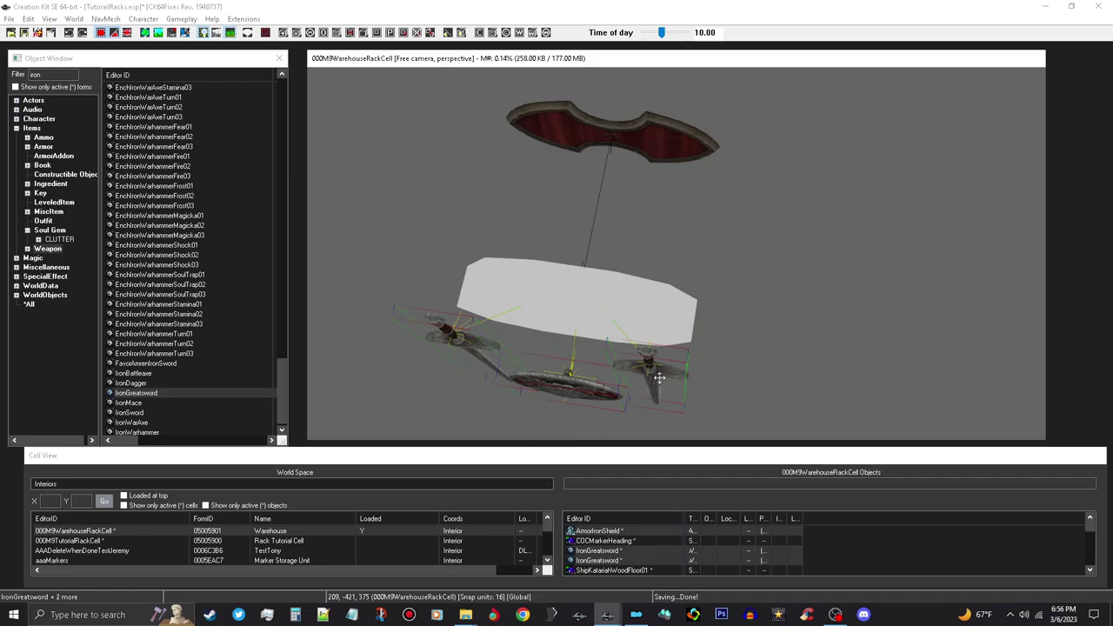
drag(660, 377, 583, 268)
Select the three activators together with the shield and greatswords and move them vertically onto the plaque
drag(409, 221, 678, 354)
key(z)
drag(602, 310, 627, 155)
shift+middle_drag(668, 134, 697, 158)
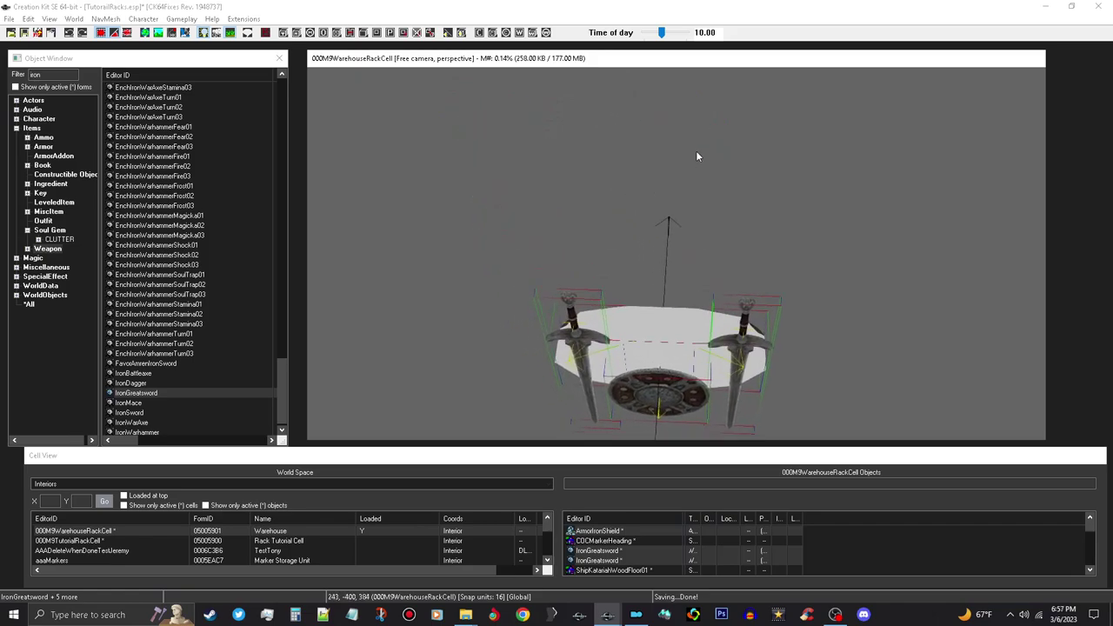
Select the whole plaque assembly, move it near the other racks in the cell, and save the plugin
drag(450, 236, 849, 452)
shift+middle_drag(696, 349, 548, 294)
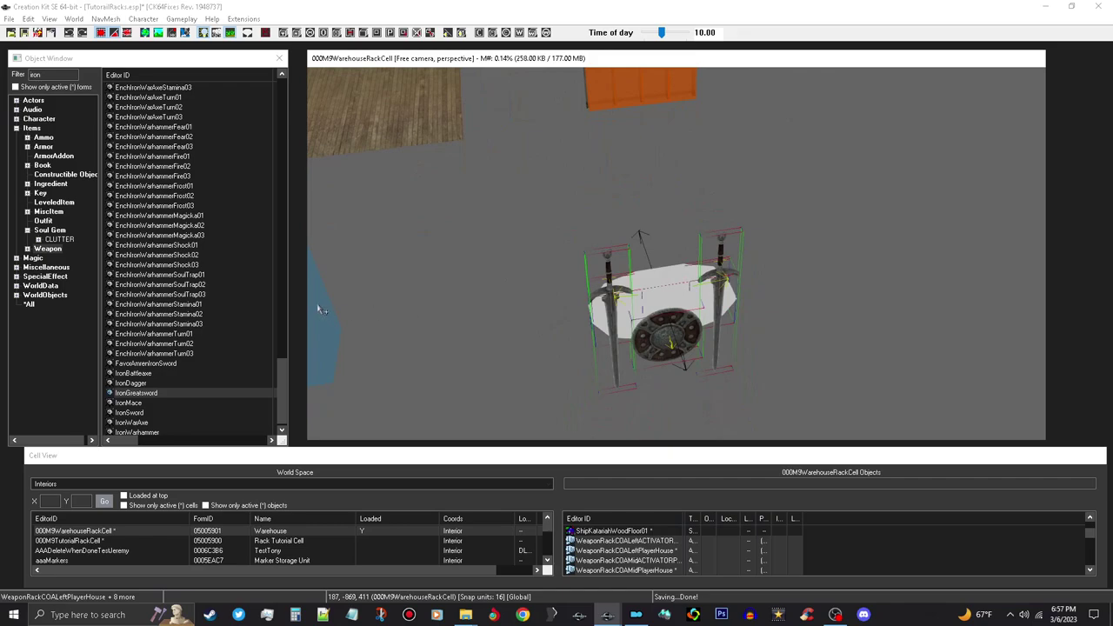
middle_drag(688, 323, 637, 347)
drag(489, 385, 759, 159)
shift+middle_drag(759, 159, 746, 301)
drag(721, 338, 760, 323)
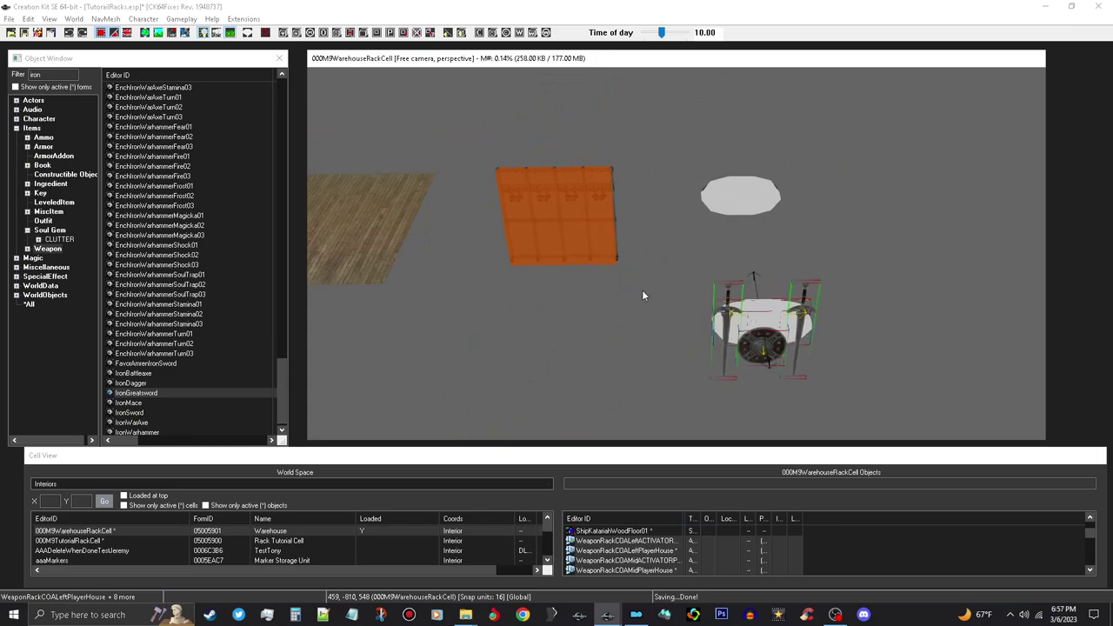
click(24, 33)
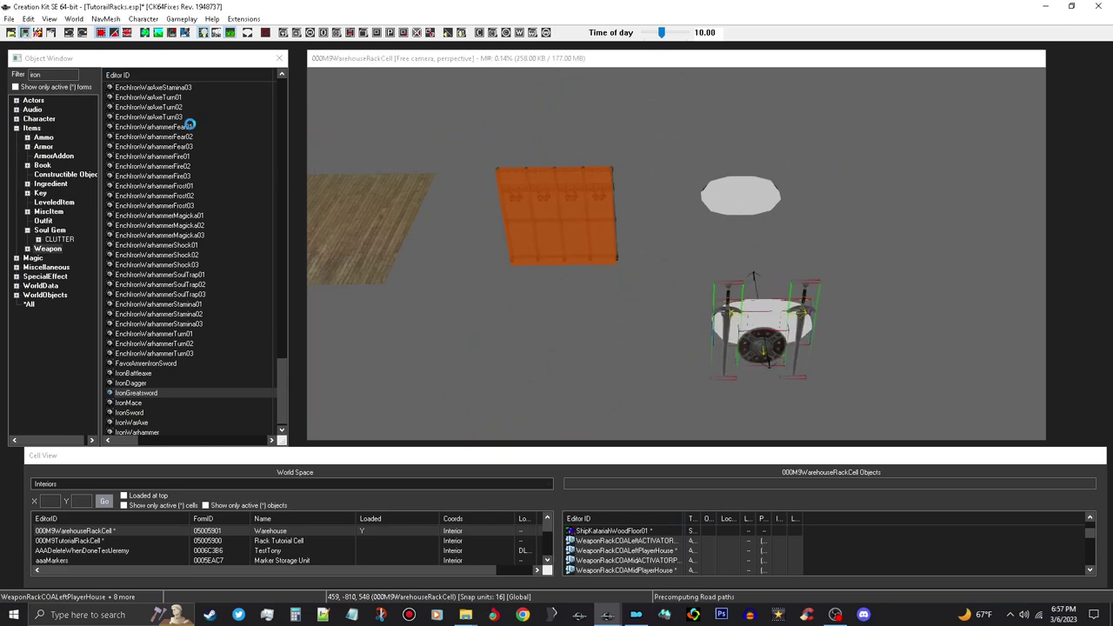
Copy the selected plaque assembly from the warehouse cell and load the 000M9TutorialRackCell interior
right_click(777, 328)
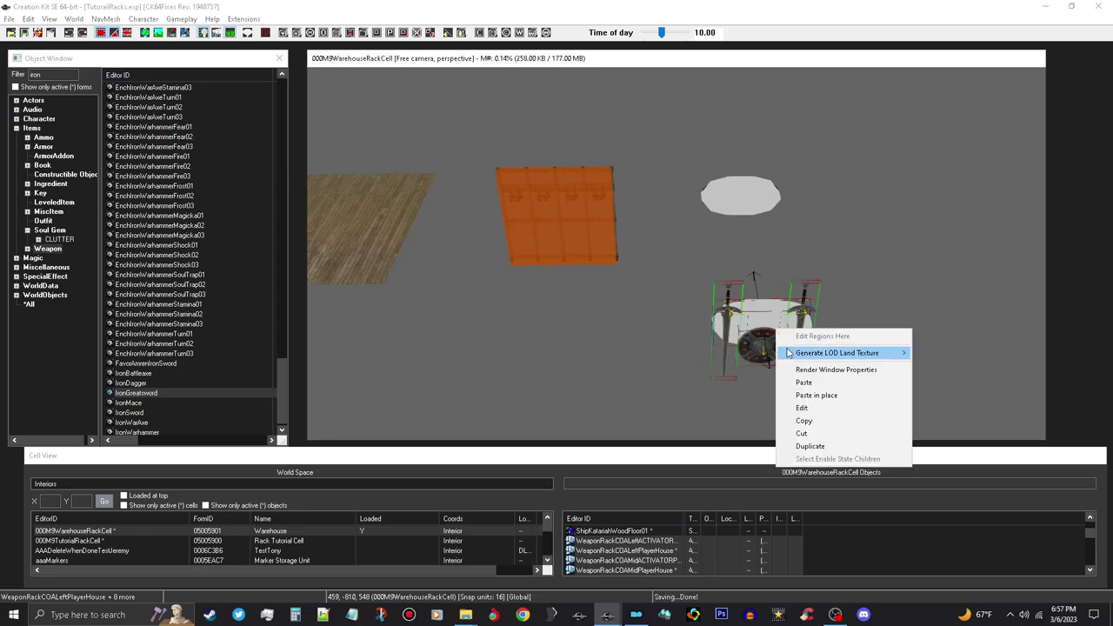
click(828, 423)
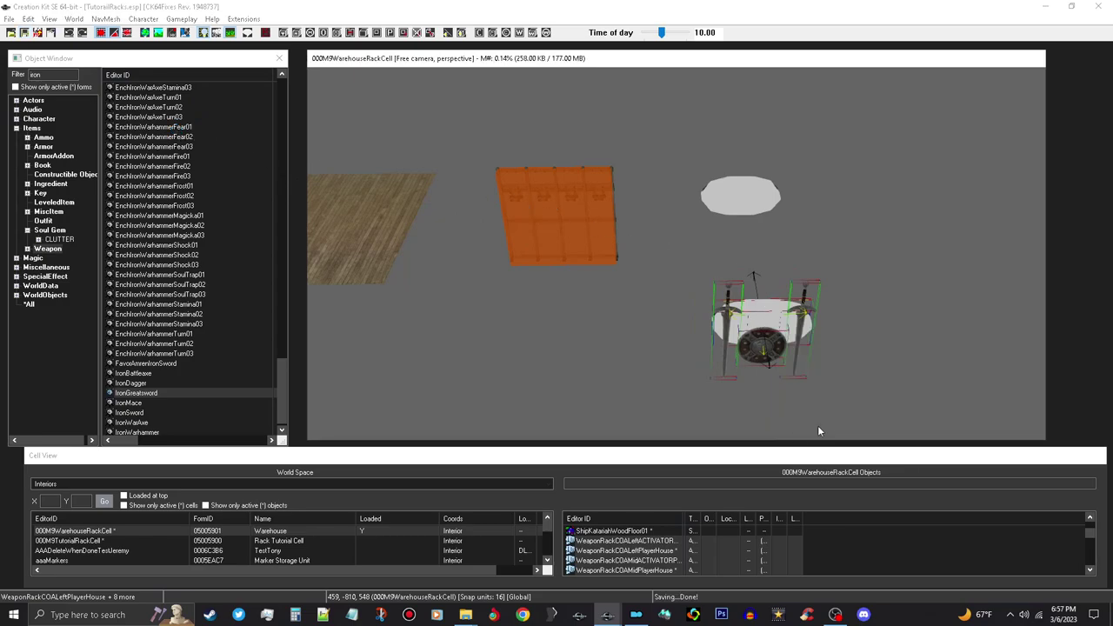
double_click(287, 541)
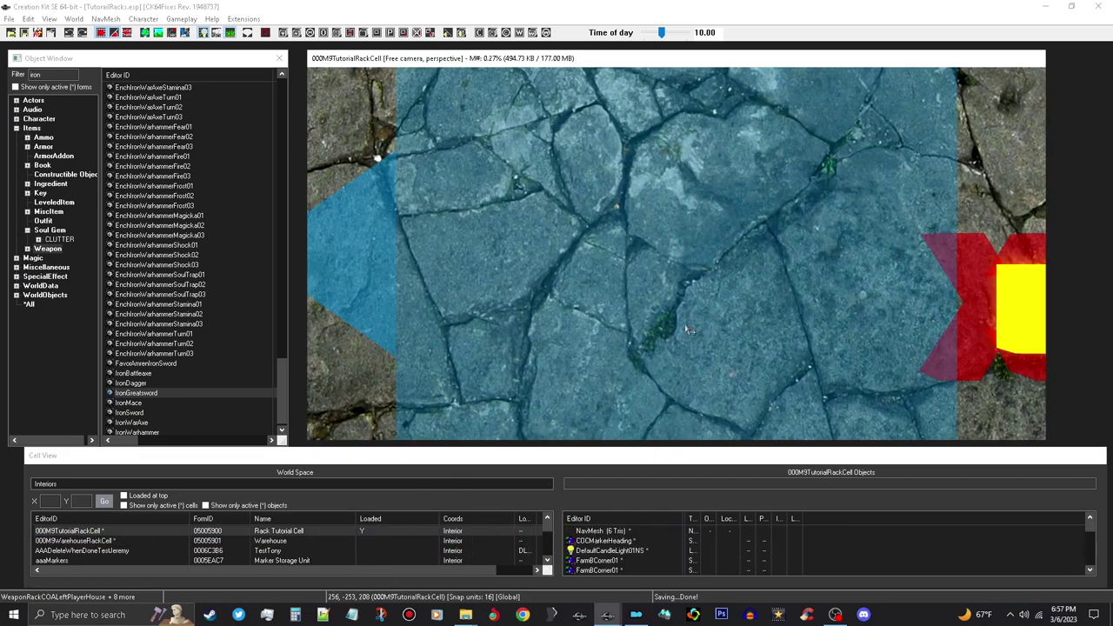
Toggle the grid and angle snapping, and paste the copied plaque assembly at the wooden plank wall
click(681, 334)
mouse_move(681, 334)
shift+middle_down()
mouse_move(673, 287)
mouse_move(658, 275)
mouse_move(681, 330)
shift+middle_up()
click(100, 35)
click(113, 34)
shift+middle_drag(589, 186, 640, 236)
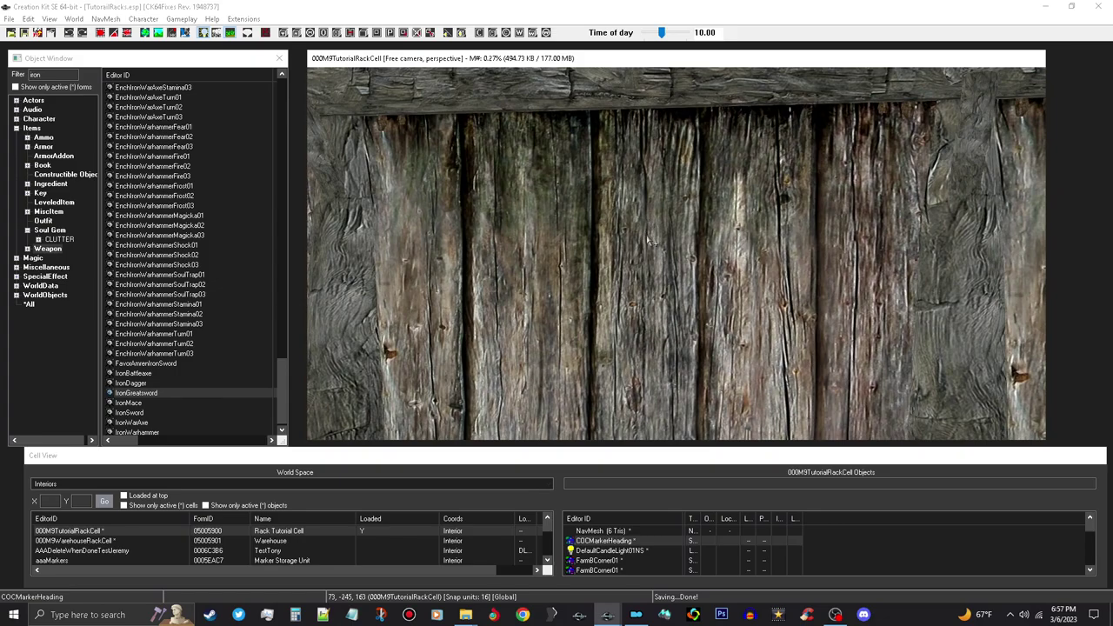
right_click(648, 238)
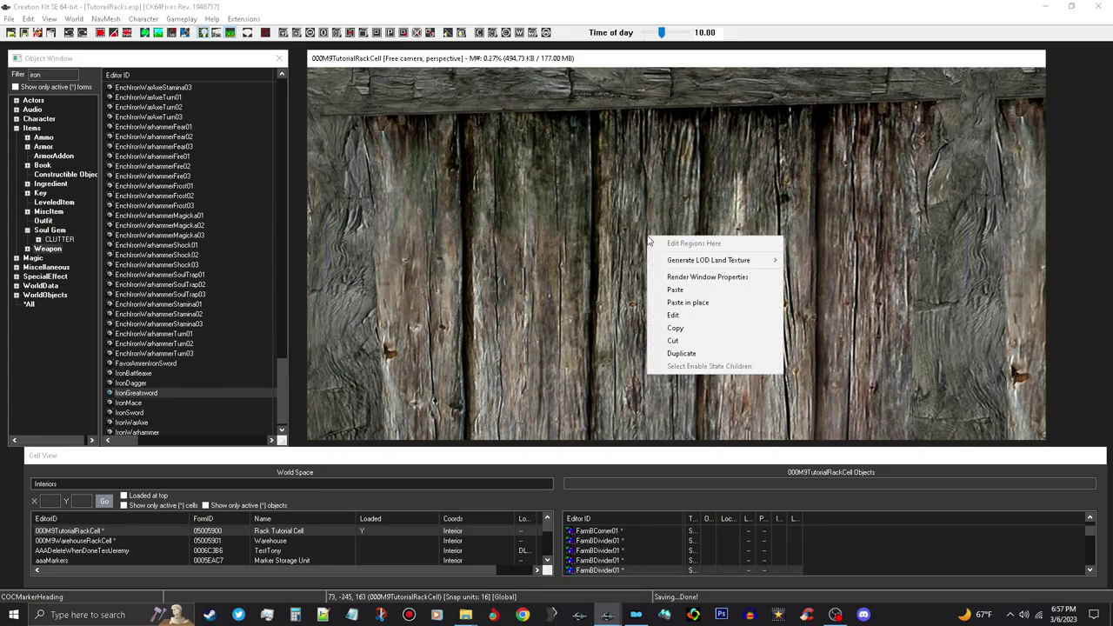
click(683, 291)
scroll(709, 285, up, 2)
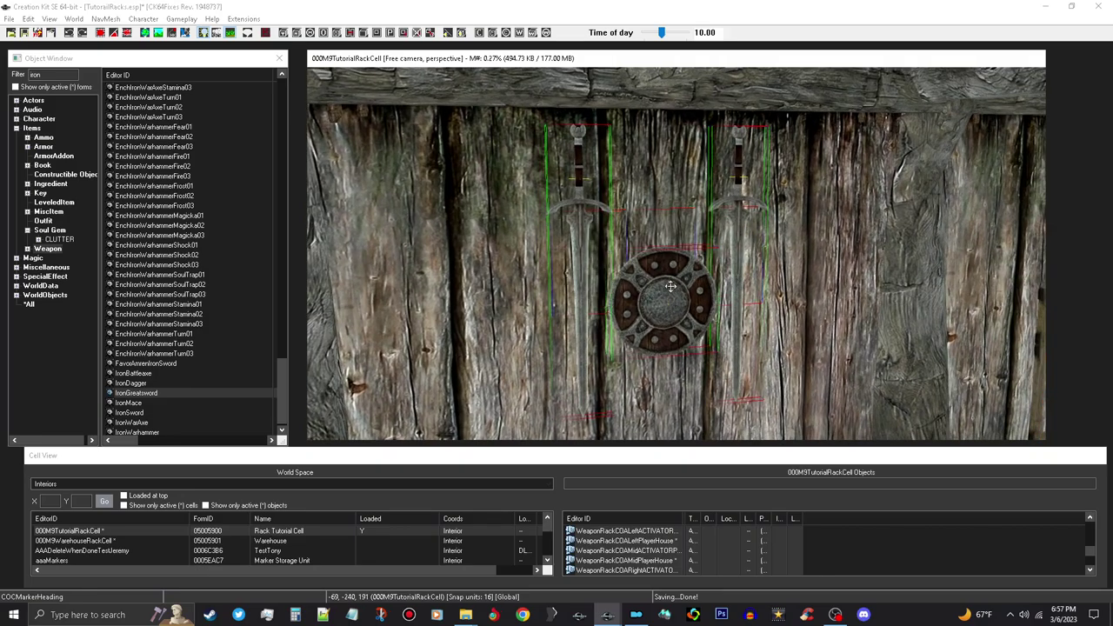
Move the pasted assembly out of the wall so the plaque sits on the planks, and save the plugin
key(w)
drag(670, 286, 681, 289)
middle_drag(711, 286, 631, 286)
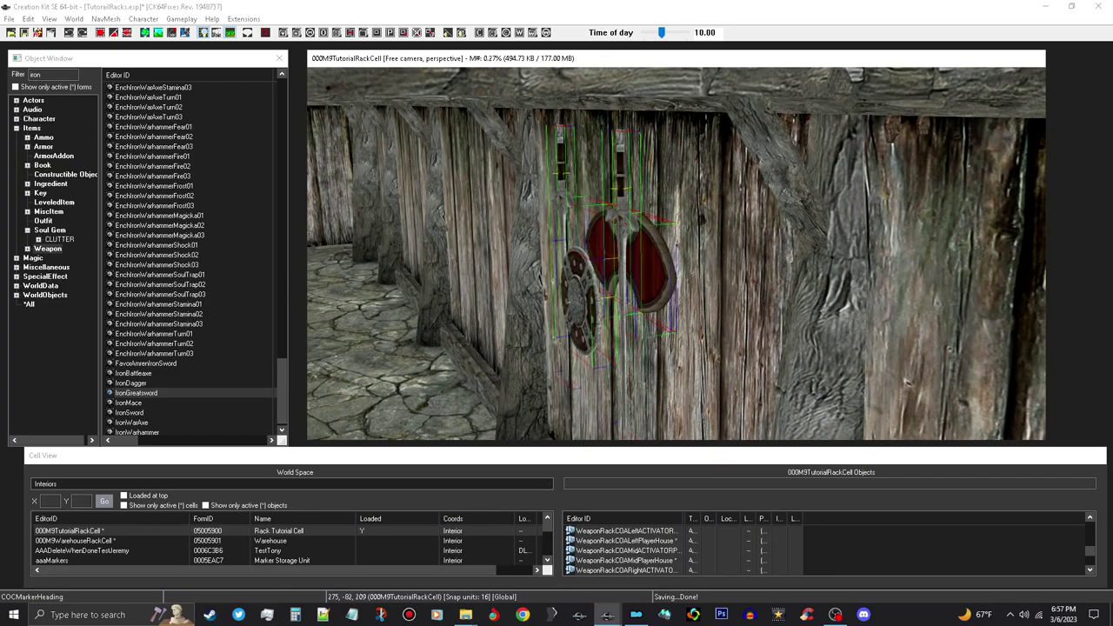
mouse_move(630, 266)
shift+middle_down()
mouse_move(726, 258)
mouse_move(661, 262)
mouse_move(752, 270)
mouse_move(726, 262)
mouse_move(644, 277)
shift+middle_up()
click(725, 261)
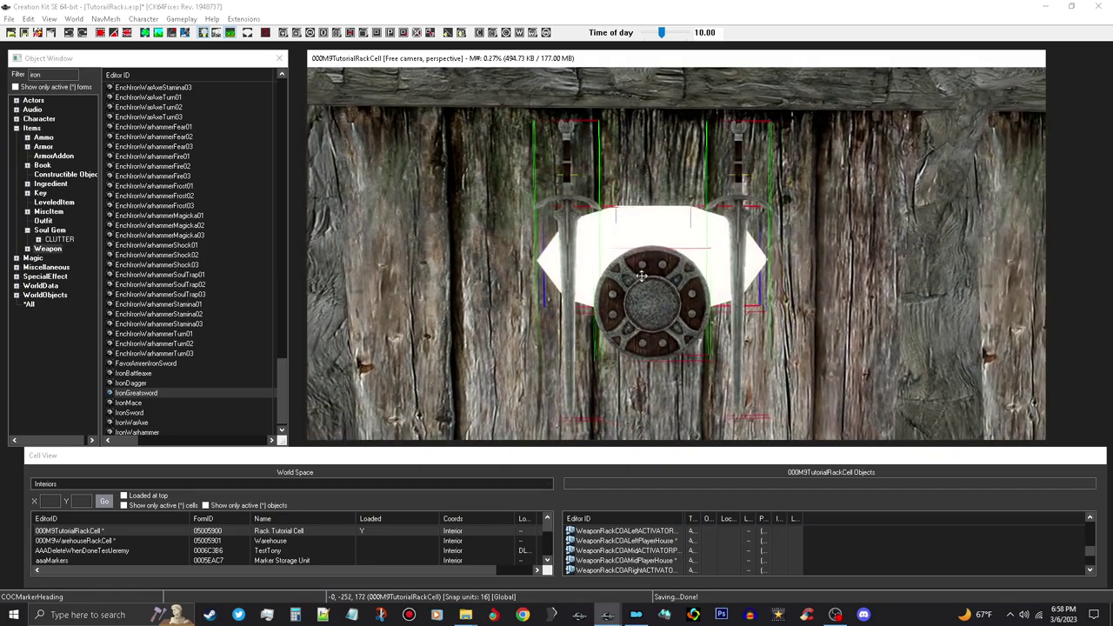
click(23, 32)
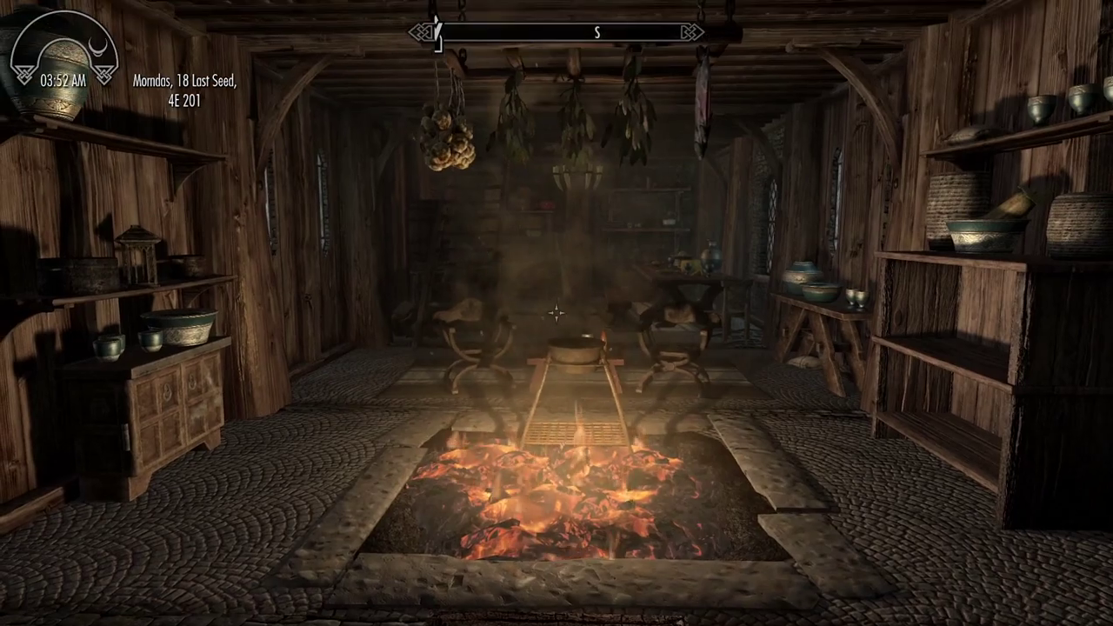
Switch to Skyrim, enter the Rack Tutorial Cell through the trapdoor and examine the weapon plaques on the wall
key(w)
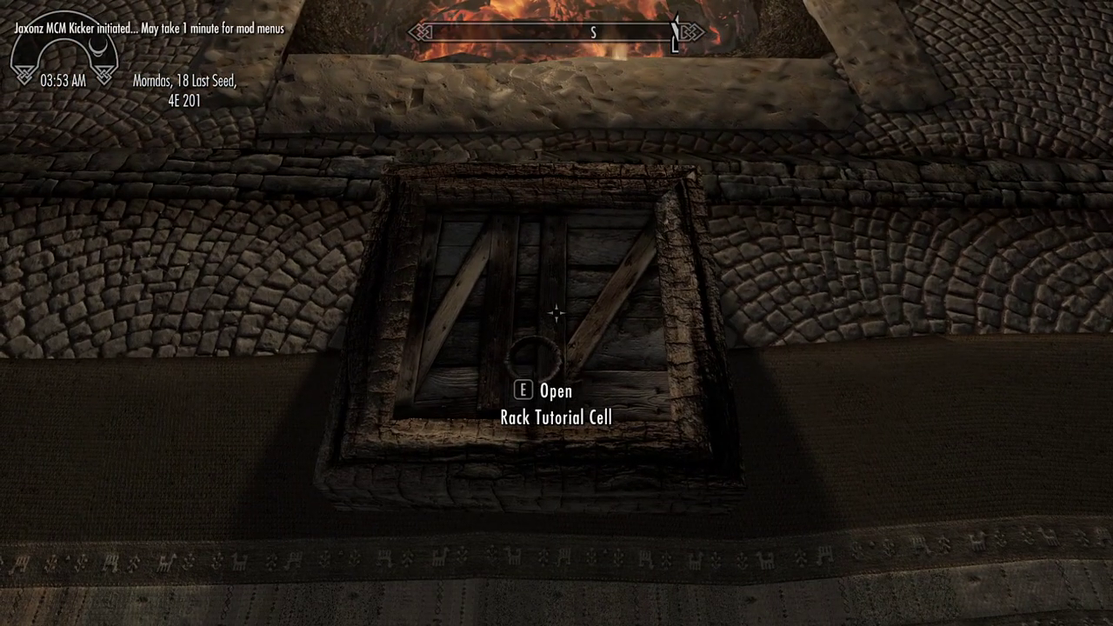
key(e)
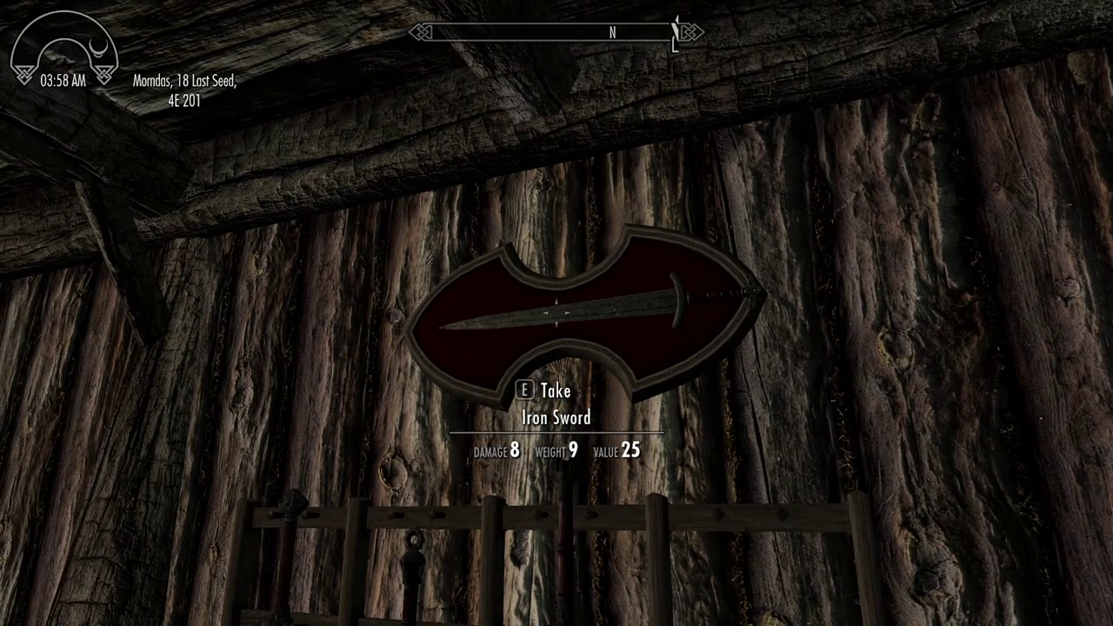
key(w)
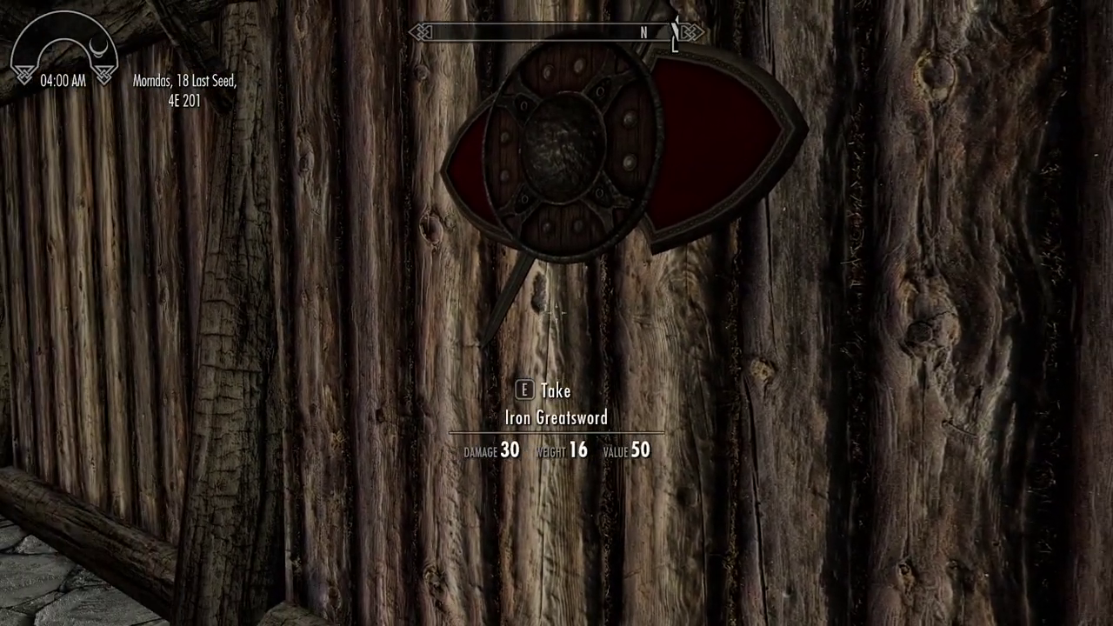
Take the shield and both iron greatswords off the COA plaque and check the greatswords in the inventory
key(e)
key(e)
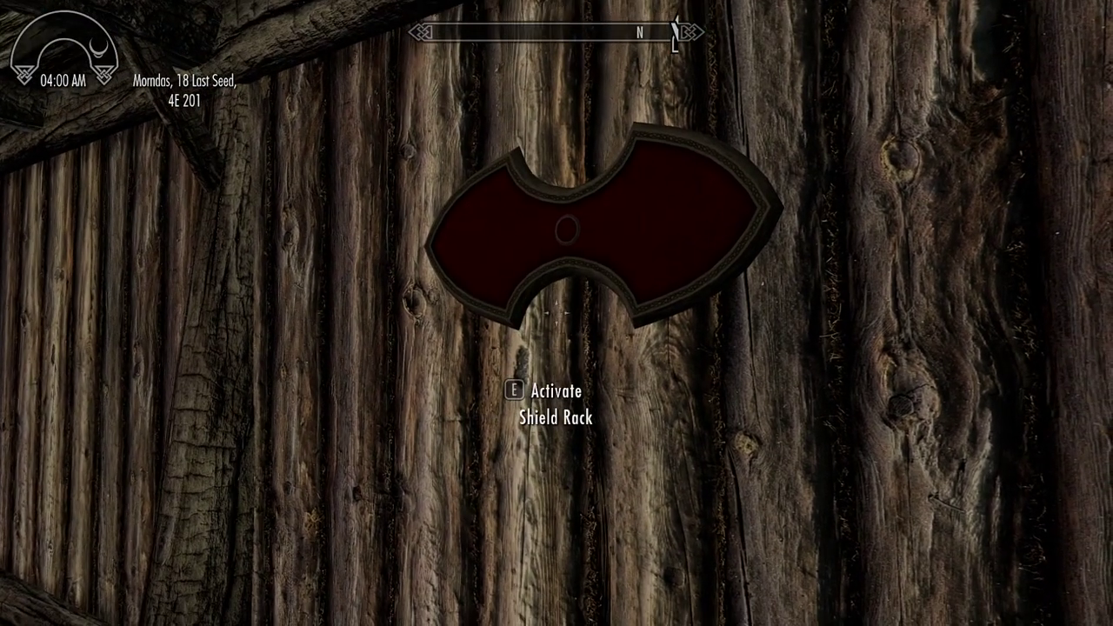
key(Tab)
click(720, 317)
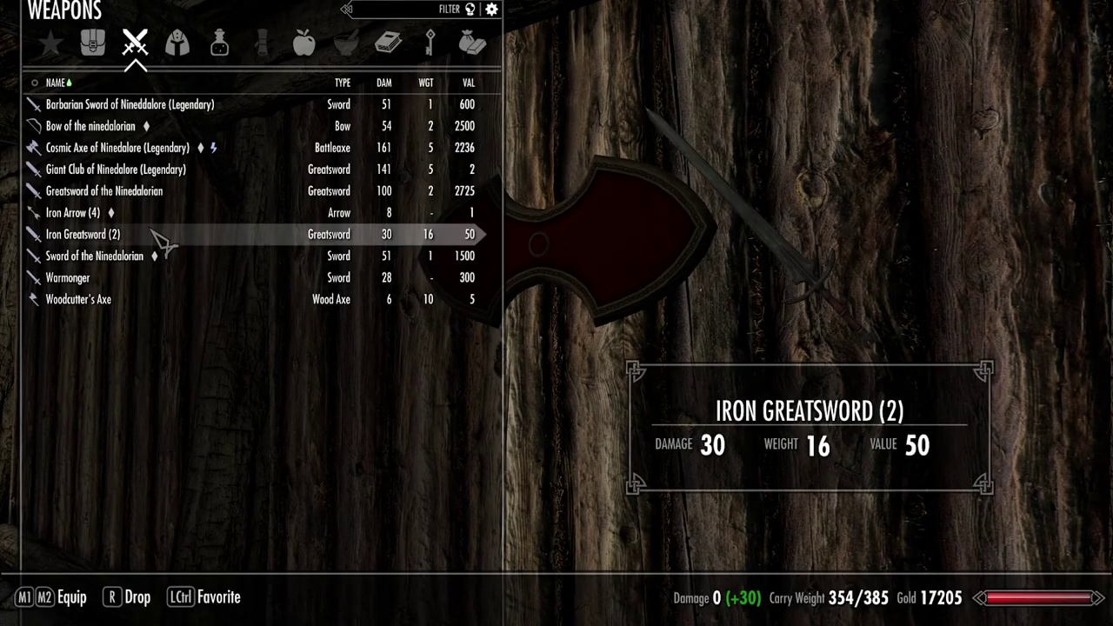
key(Tab)
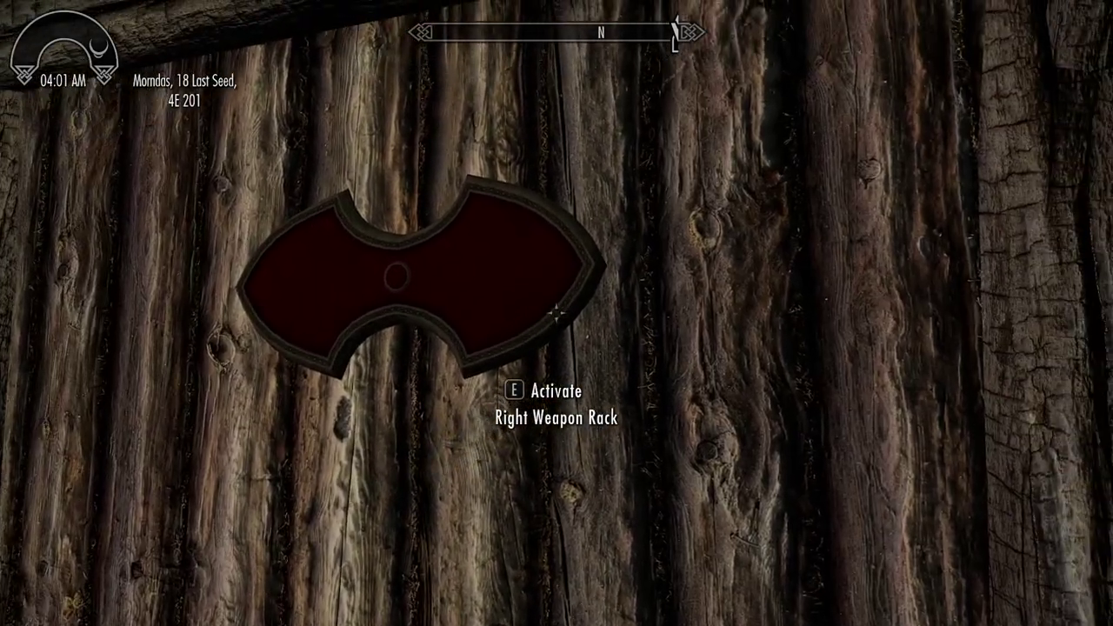
Mount the iron greatswords crossed on the COA plaque's left and right weapon racks and walk back to the trapdoor
key(a)
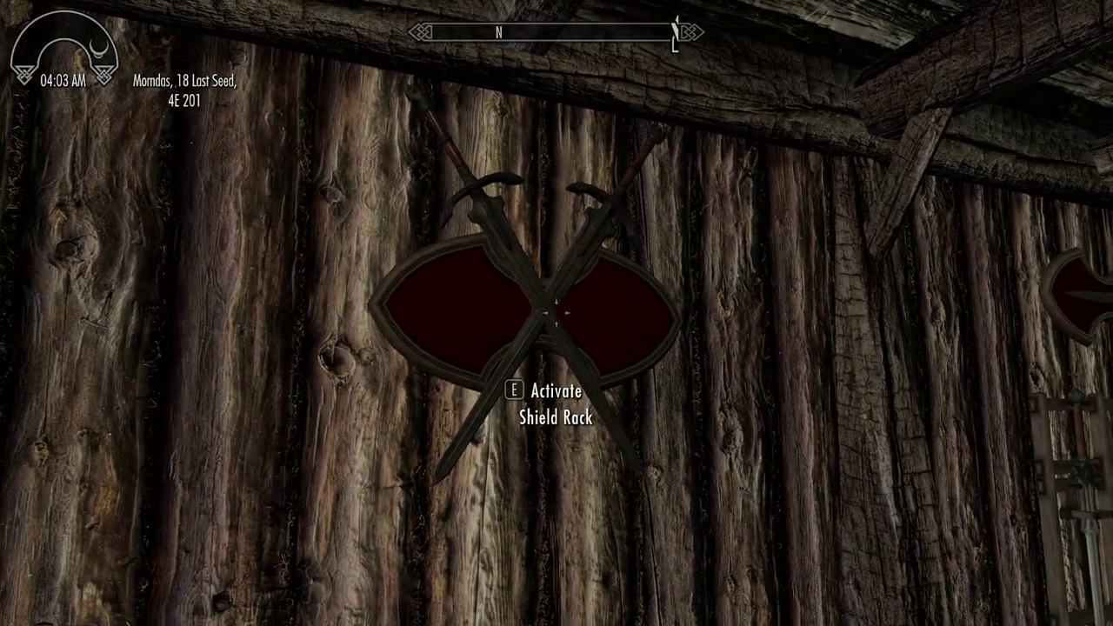
key(s)
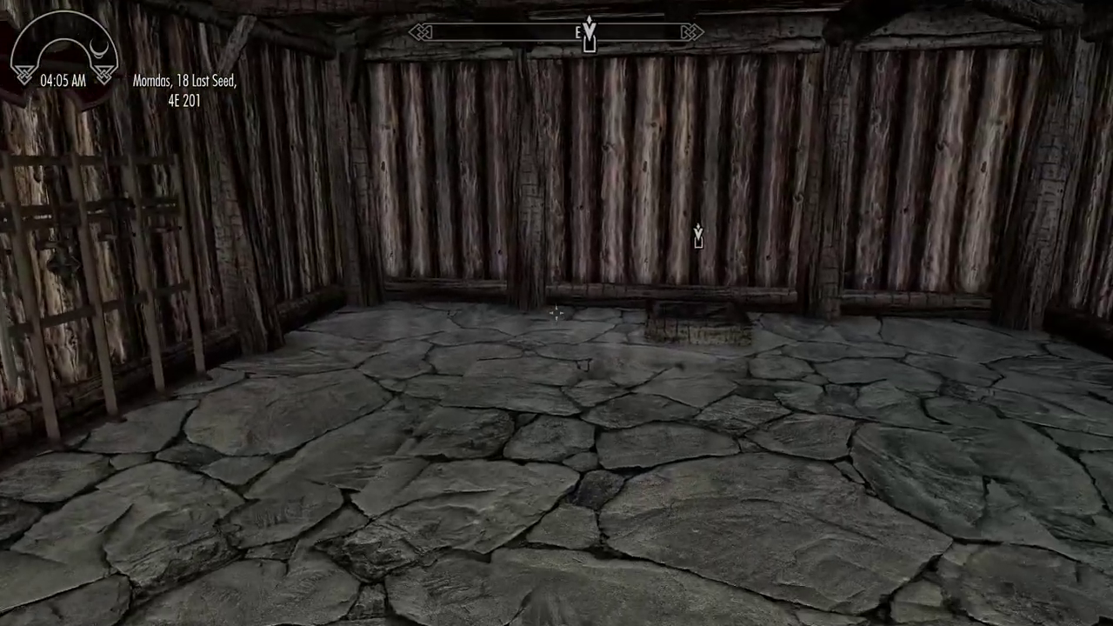
key(w)
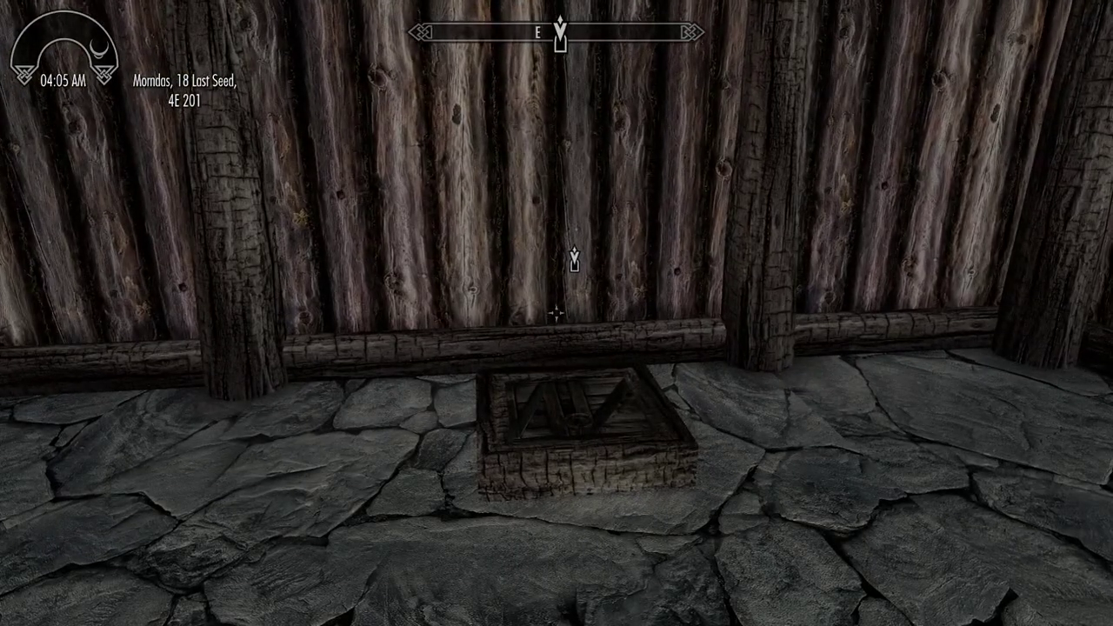